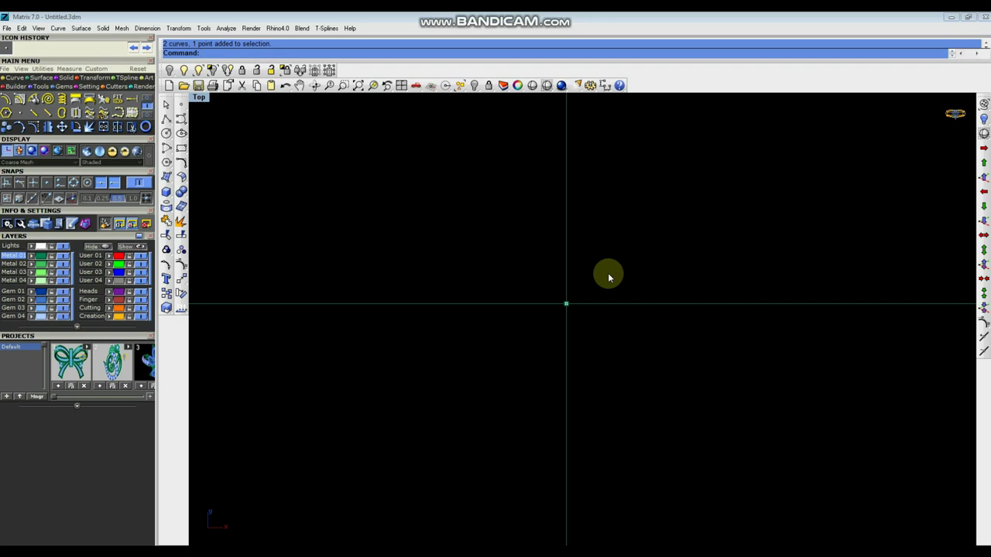
scroll(607, 277, "down", 8)
scroll(607, 277, "up", 8)
scroll(606, 277, "down", 3)
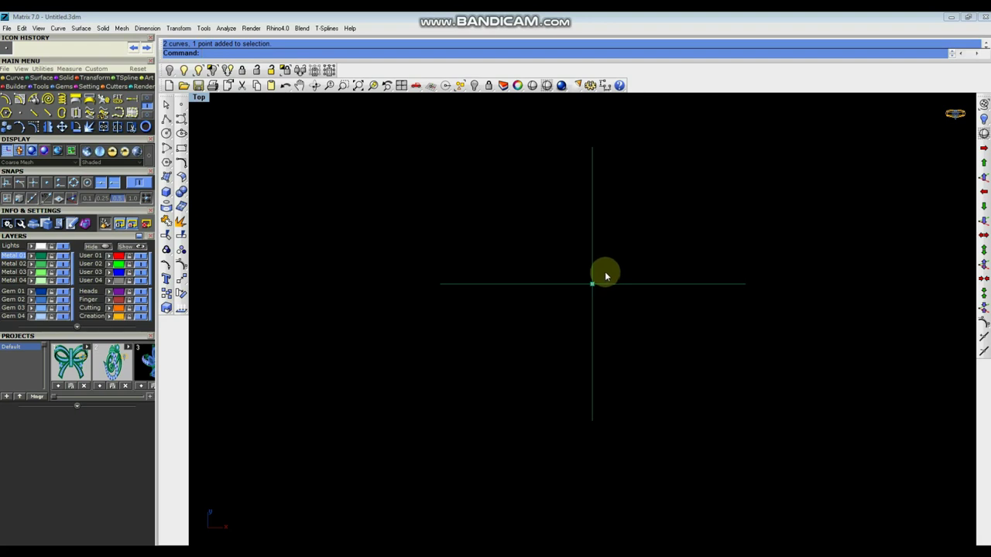
scroll(605, 275, "up", 3)
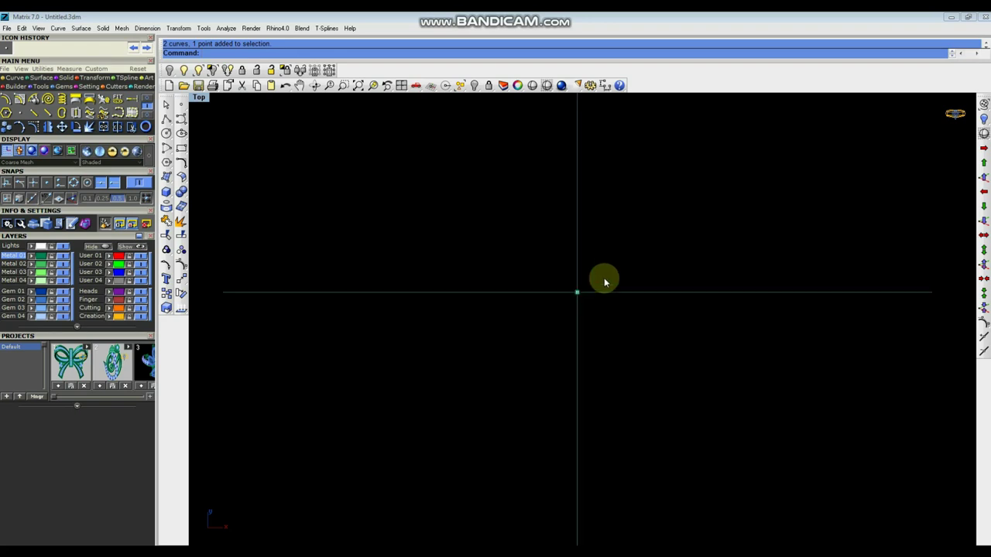
scroll(602, 289, "down", 2)
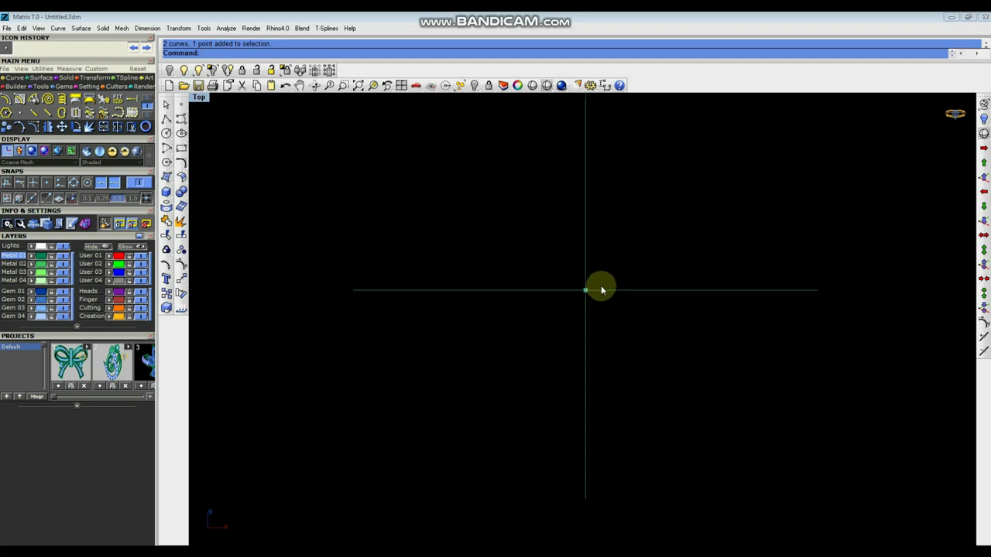
scroll(602, 289, "up", 2)
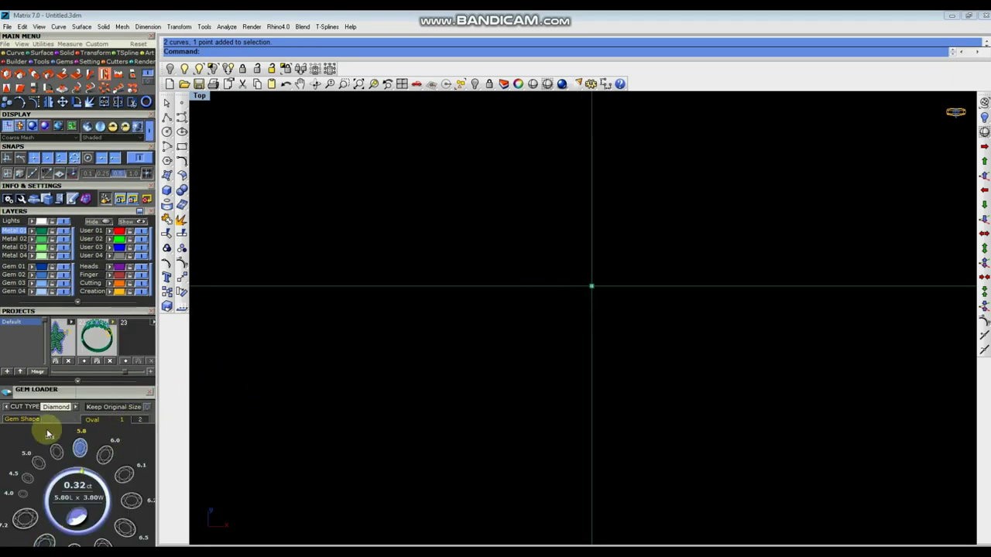
Load a Radiant-shape diamond from the Gem Loader at the 12.0 size, 12.00L x 10.00W mm
left_click(25, 420)
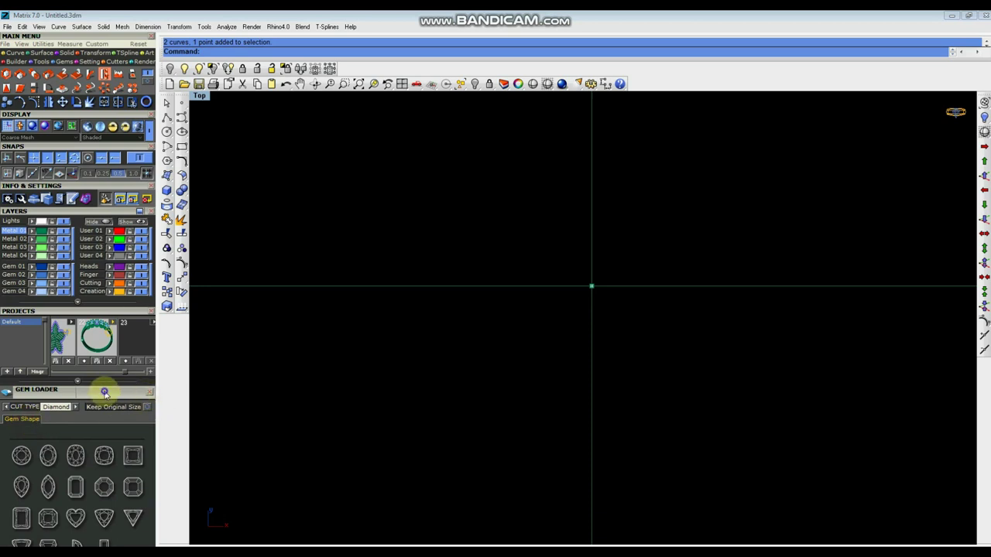
scroll(100, 398, "down", 3)
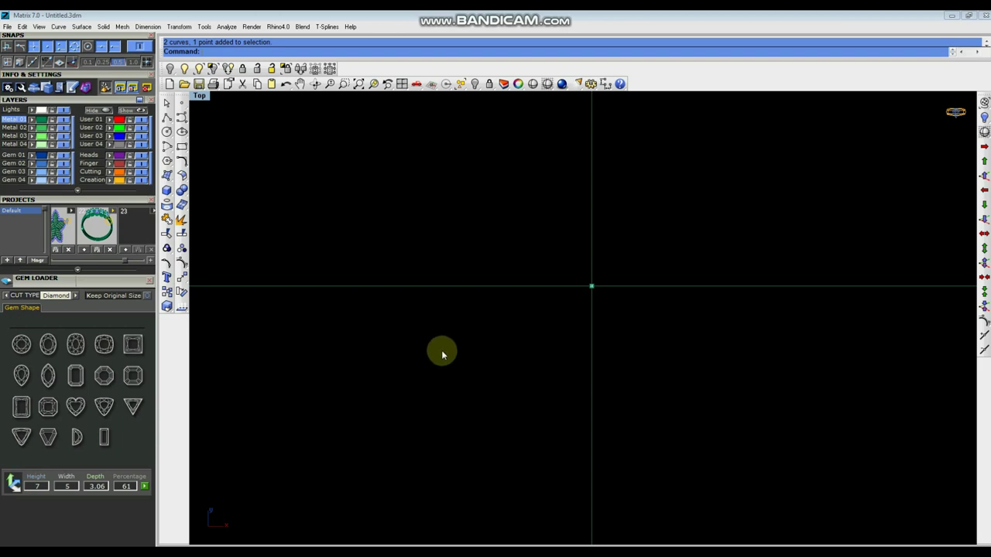
left_click(20, 410)
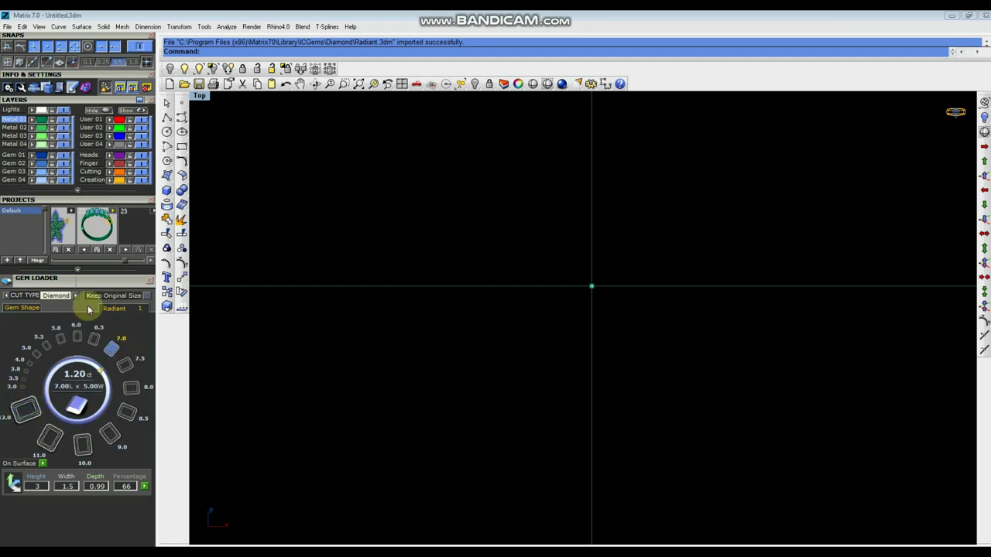
scroll(99, 283, "down", 2)
left_click(130, 327)
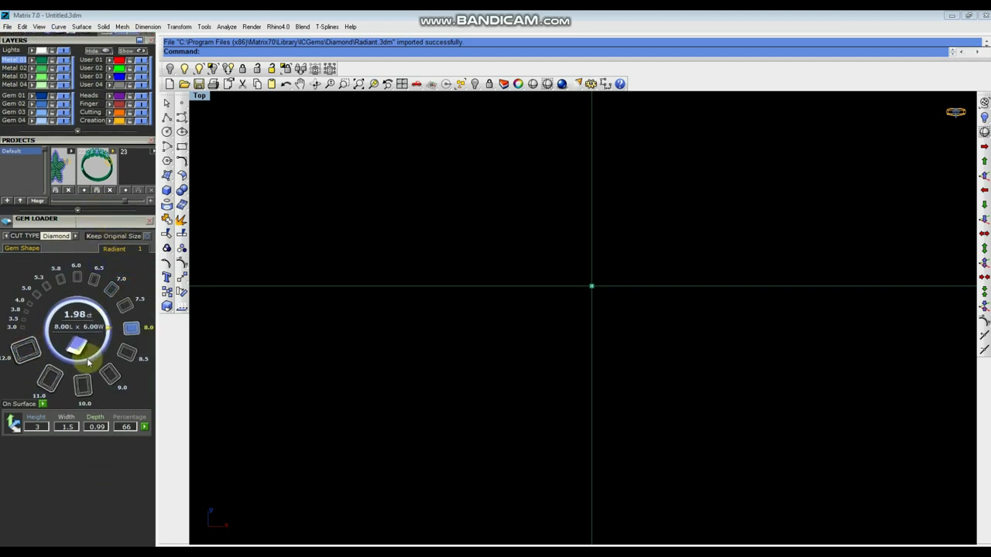
left_click(25, 350)
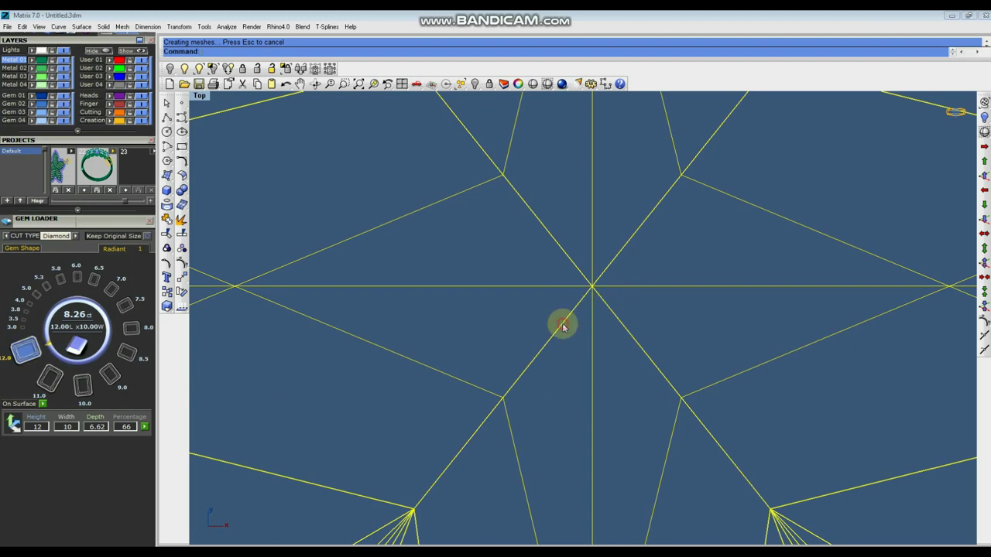
Select the radiant gem and create its outline curve with Gem Profile
scroll(563, 326, "down", 8)
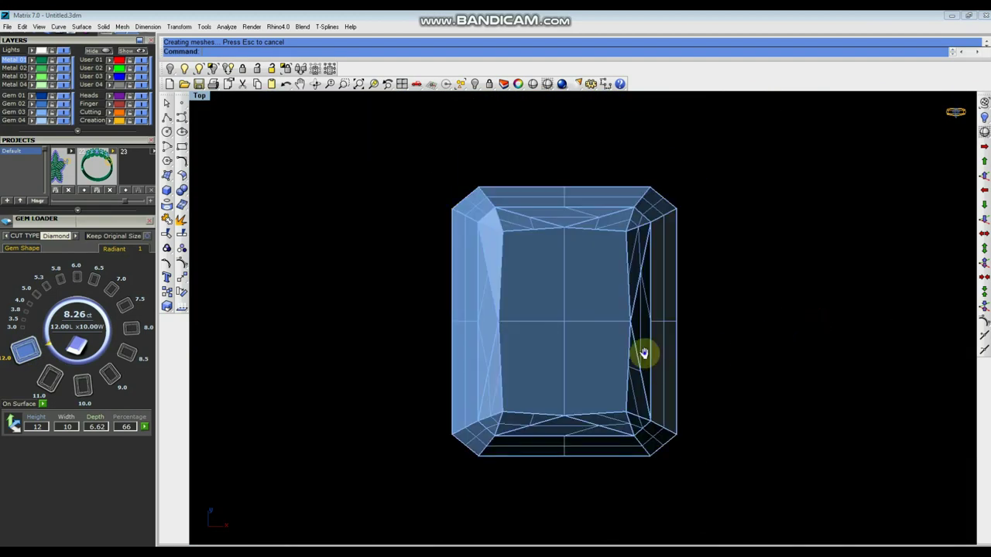
right_click_drag(657, 369, 637, 344)
left_click(585, 351)
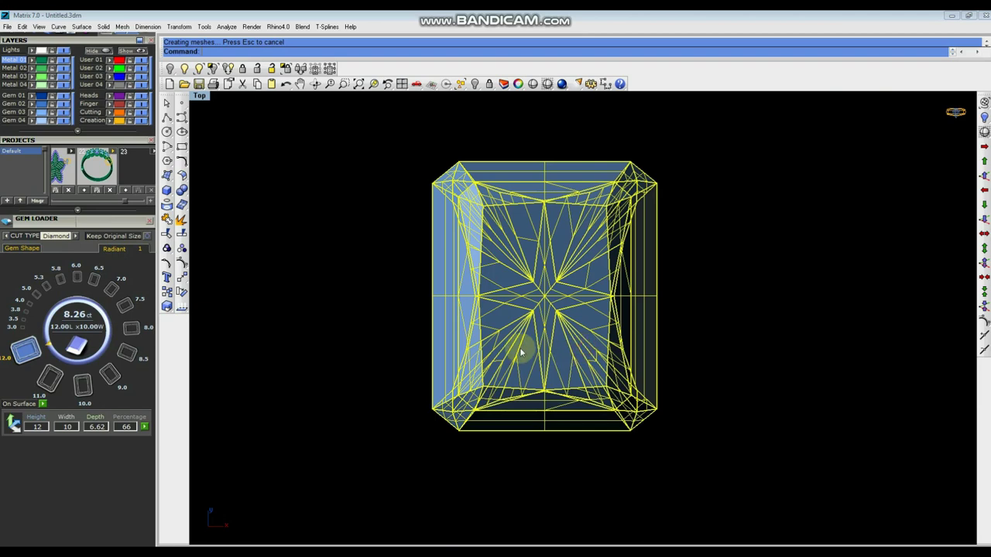
middle_click(746, 178)
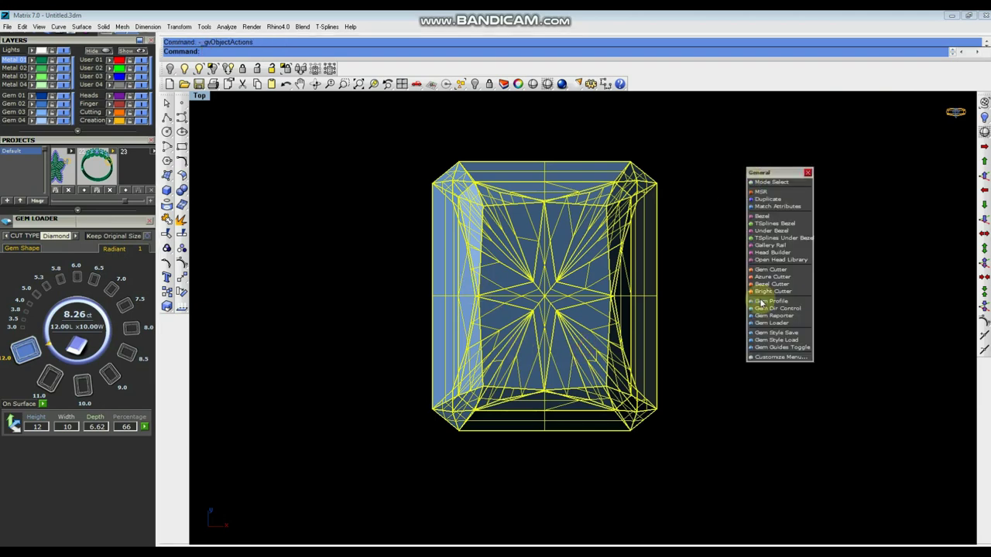
left_click(772, 300)
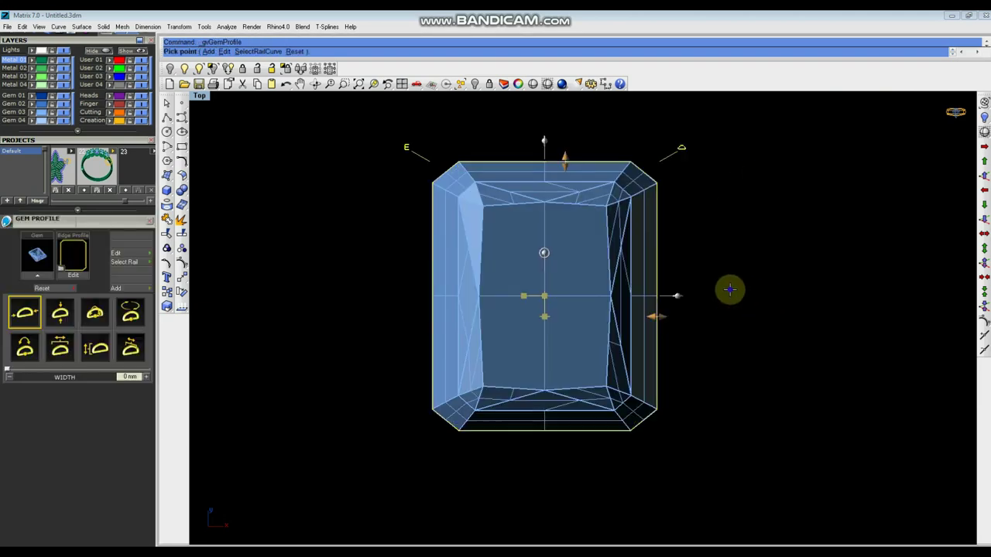
right_click(730, 290)
Move the radiant gem to the Gem 04 layer and hide that layer
left_click(574, 247)
left_click(32, 121)
left_click(64, 120)
left_click(357, 219)
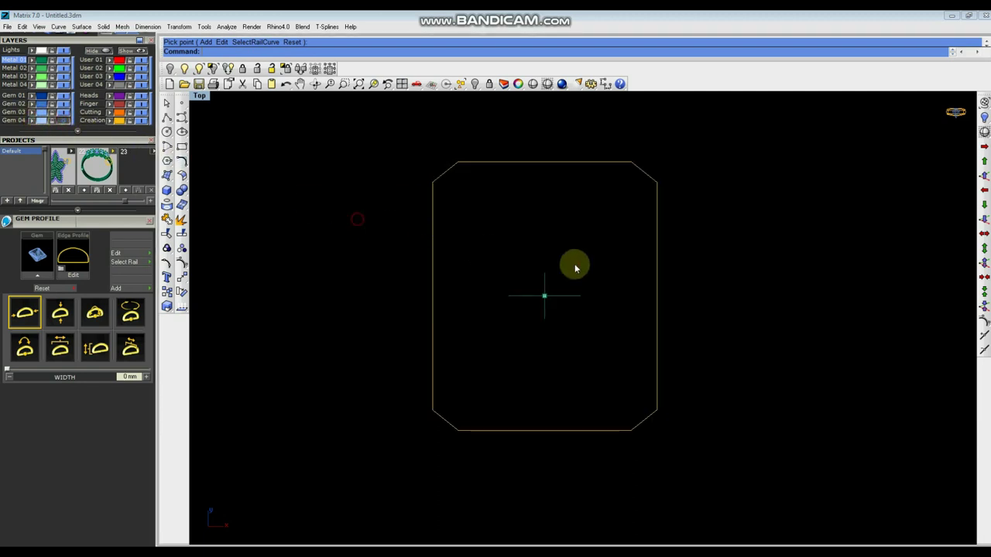
Offset the gem outline curve 1 mm inward and deselect it
left_click(655, 181)
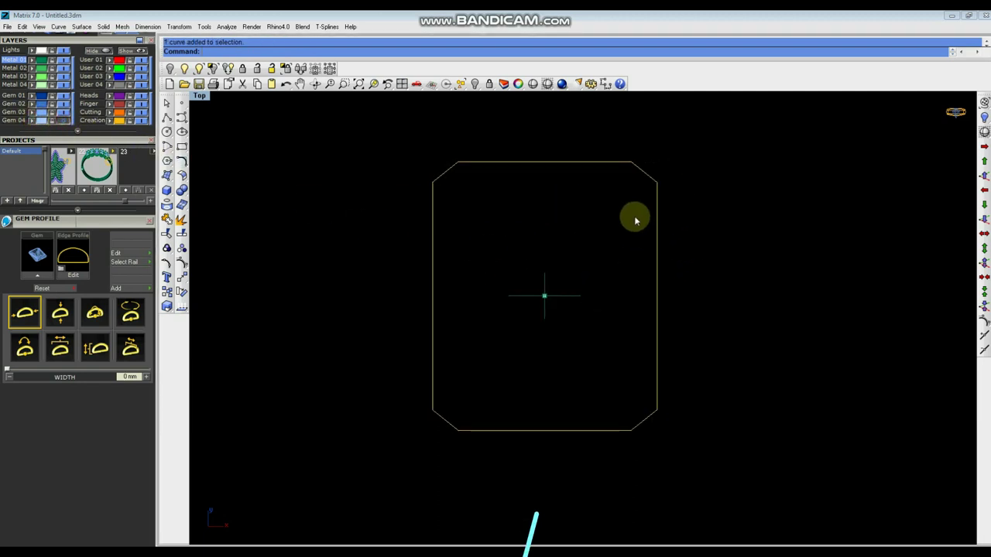
right_click(589, 244)
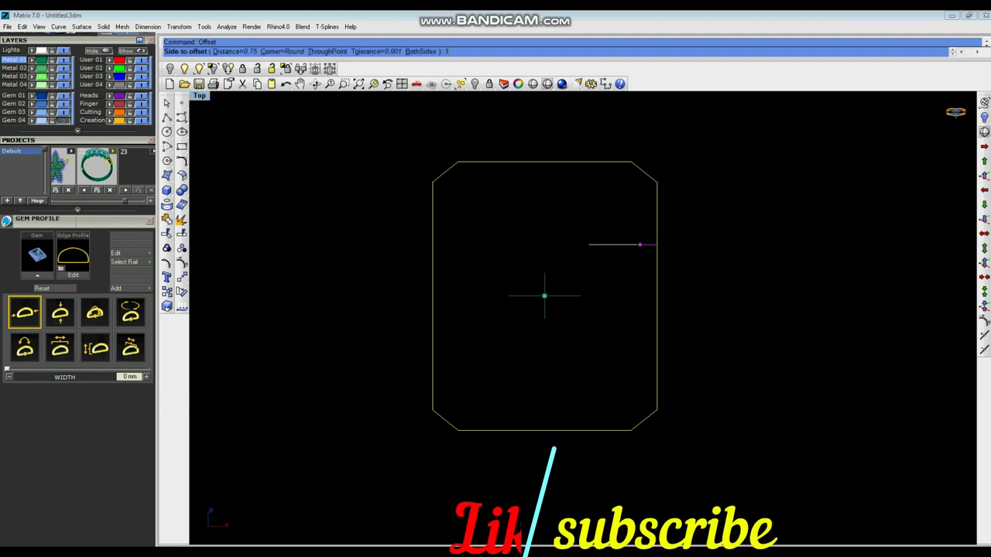
left_click(589, 245)
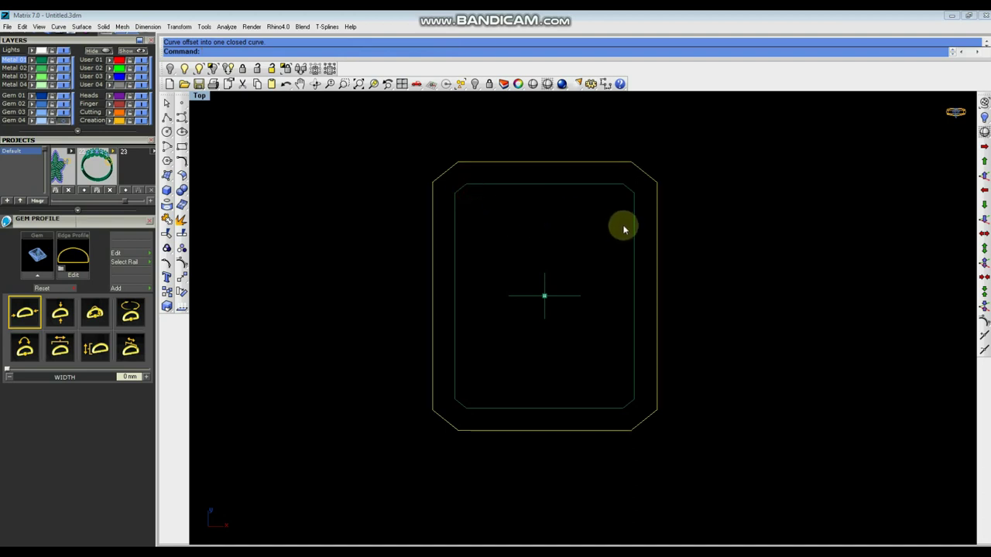
key("Escape")
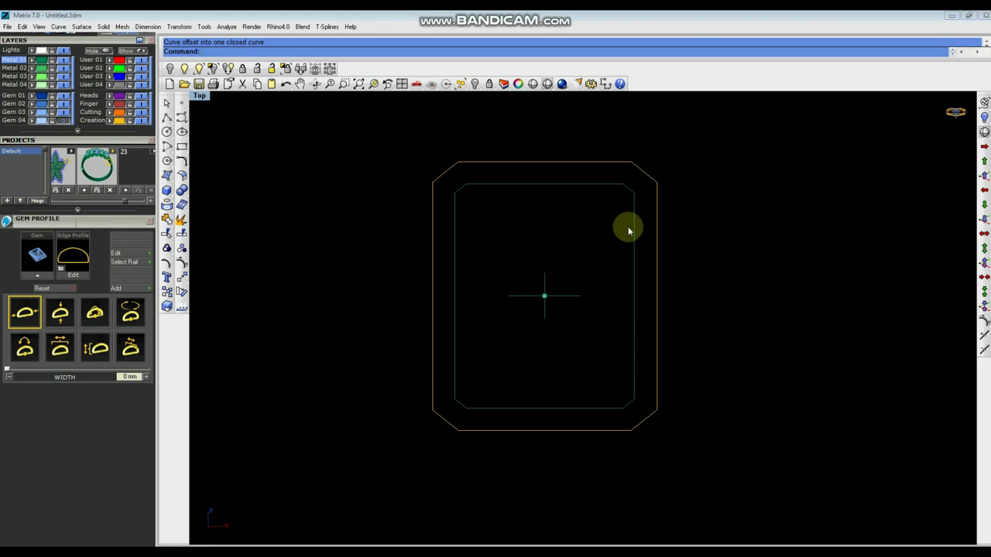
Delete the crossing horizontal and vertical guide lines at the origin, keeping the centre point
left_click_drag(575, 259, 552, 309)
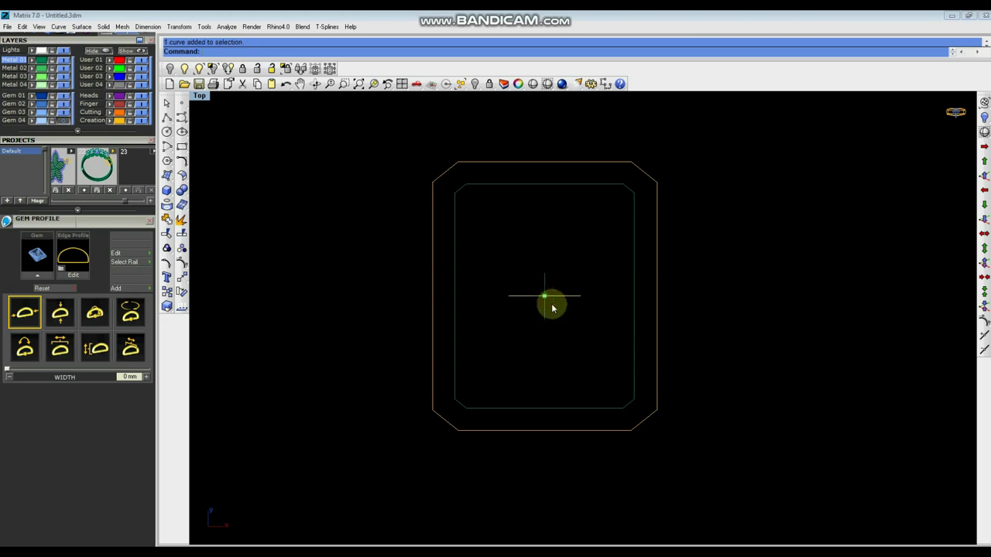
key("Delete")
left_click_drag(559, 267, 533, 286)
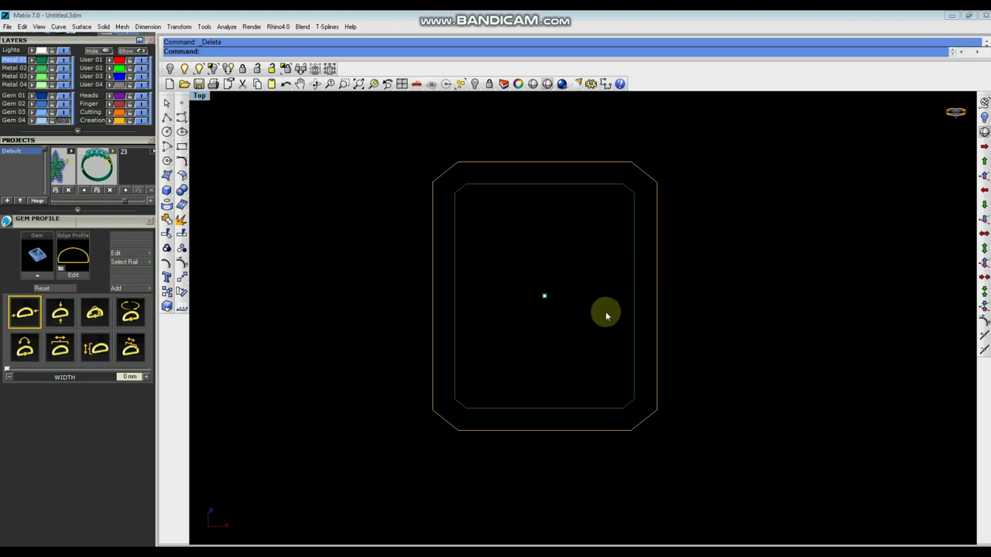
Offset the inner outline and the outer gem outline 0.2 mm inward each
left_click(632, 204)
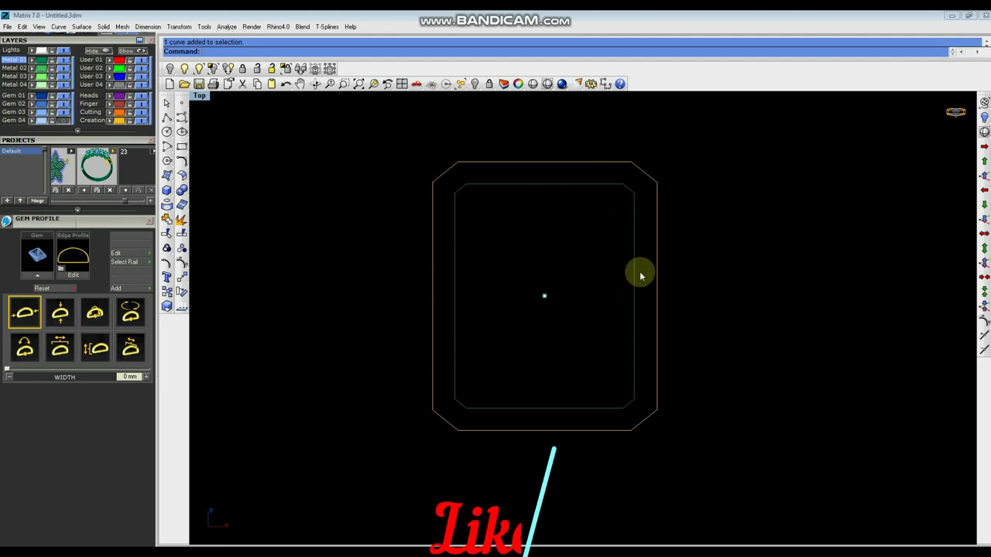
scroll(642, 269, "up", 5)
scroll(595, 303, "down", 5)
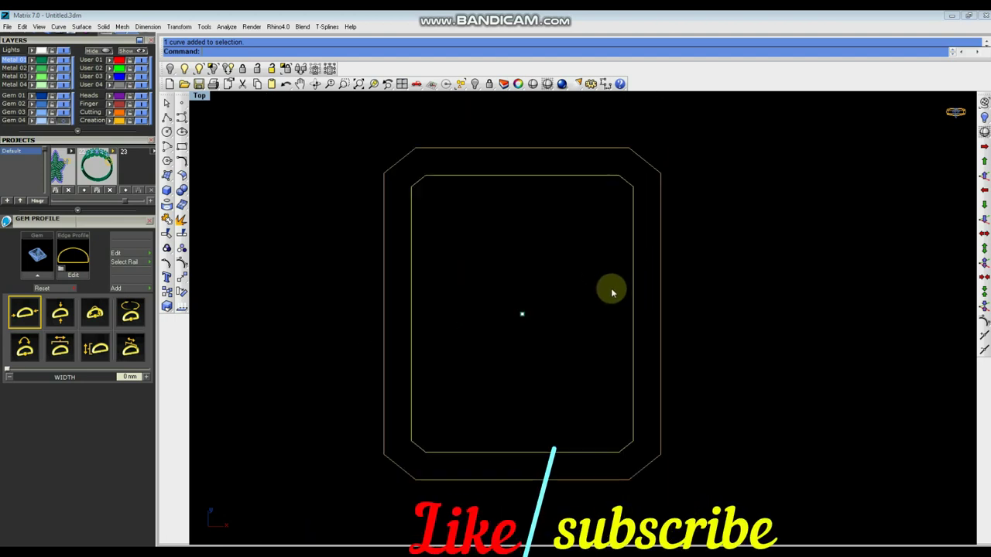
right_click(611, 291)
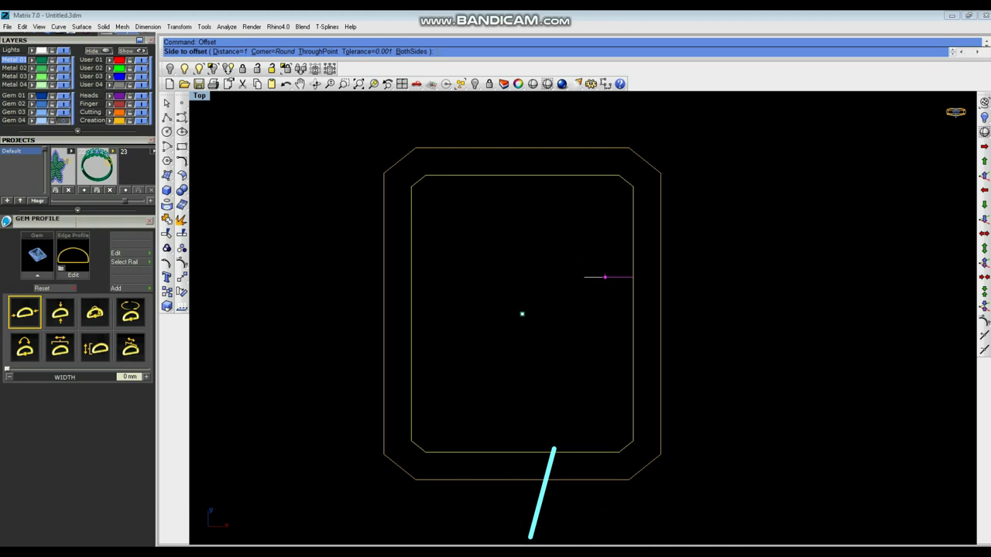
type(".2")
key("Return")
left_click_drag(686, 285, 653, 319)
right_click(652, 304)
left_click(651, 304)
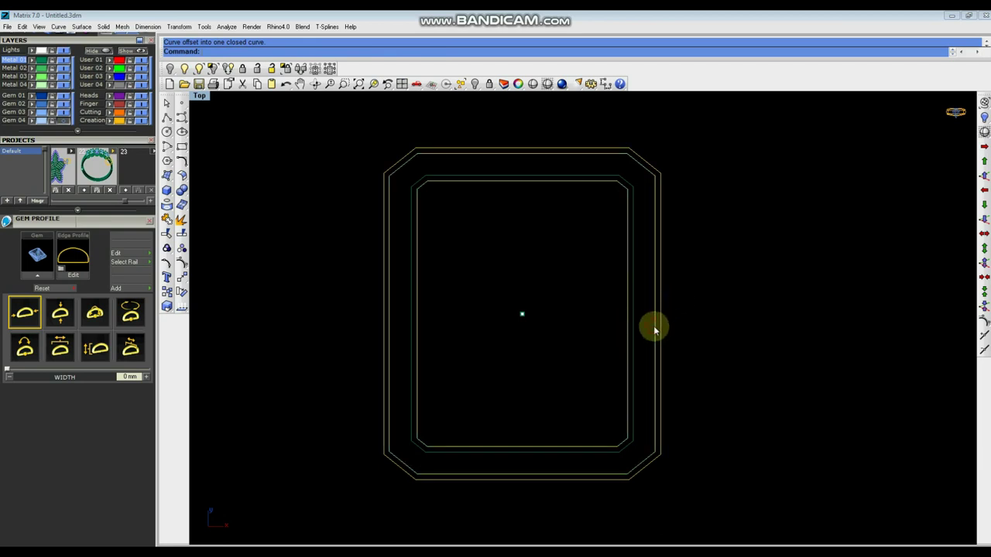
Draw a straight vertical line from the origin up past the upper edge of the outlines
scroll(749, 343, "down", 4)
key("l")
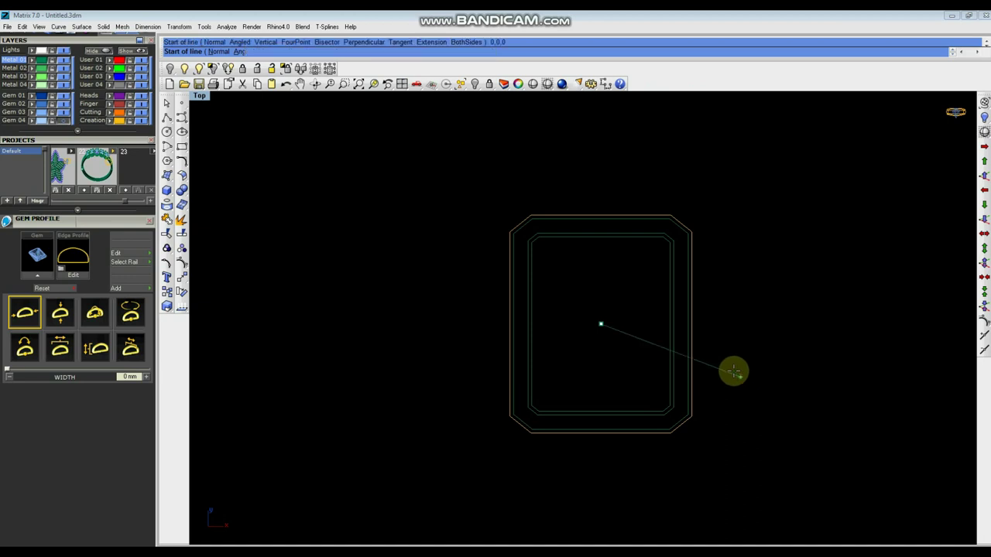
left_click(585, 137, "shift")
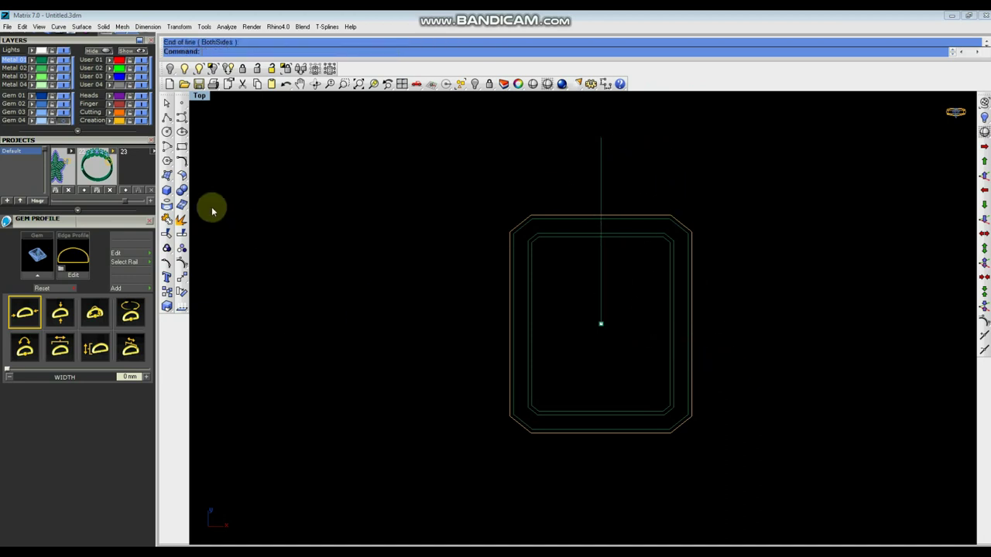
Place a point above the upper right of the outlines and draw a 1.5 mm diameter circle centred on it
left_click(182, 117)
left_click(661, 181)
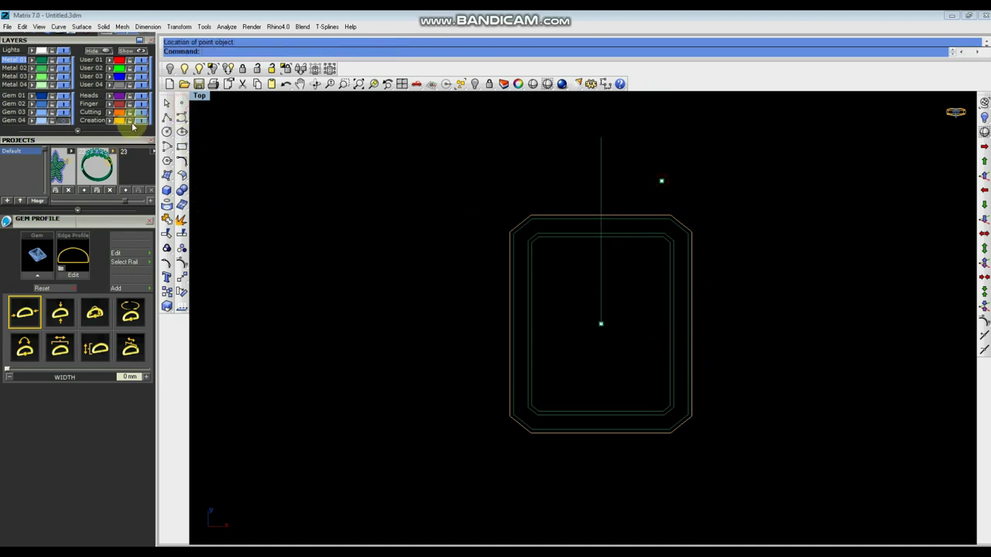
left_click(167, 131)
left_click(661, 181)
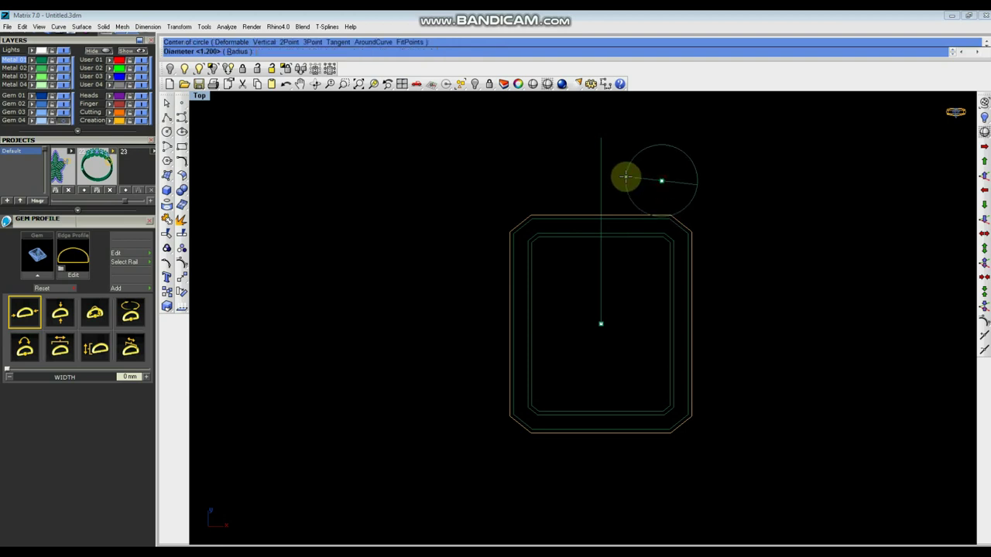
type("1.5")
key("Return")
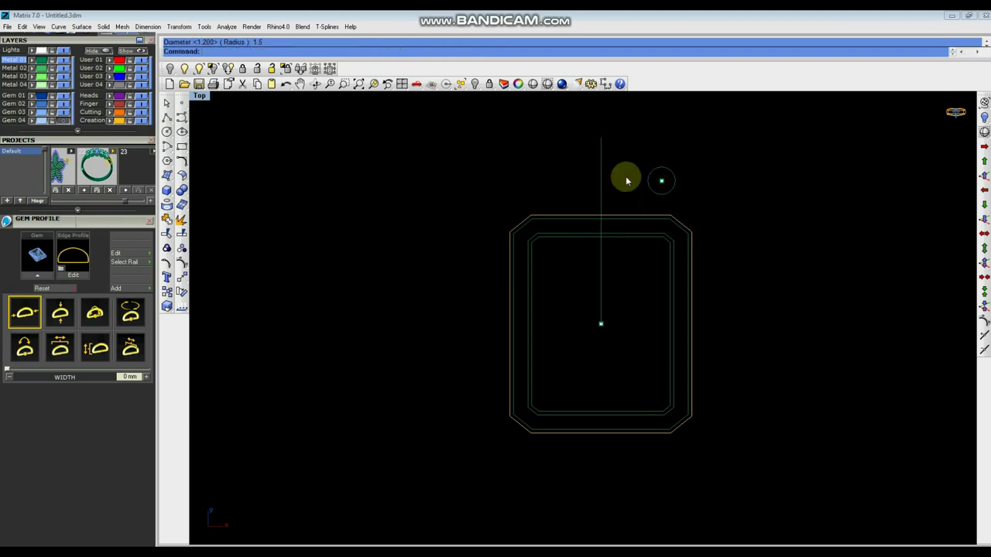
Group the 1.5 mm circle with its centre point and move it to the midpoint of the outer outline's upper-right chamfer
left_click_drag(692, 145, 637, 199)
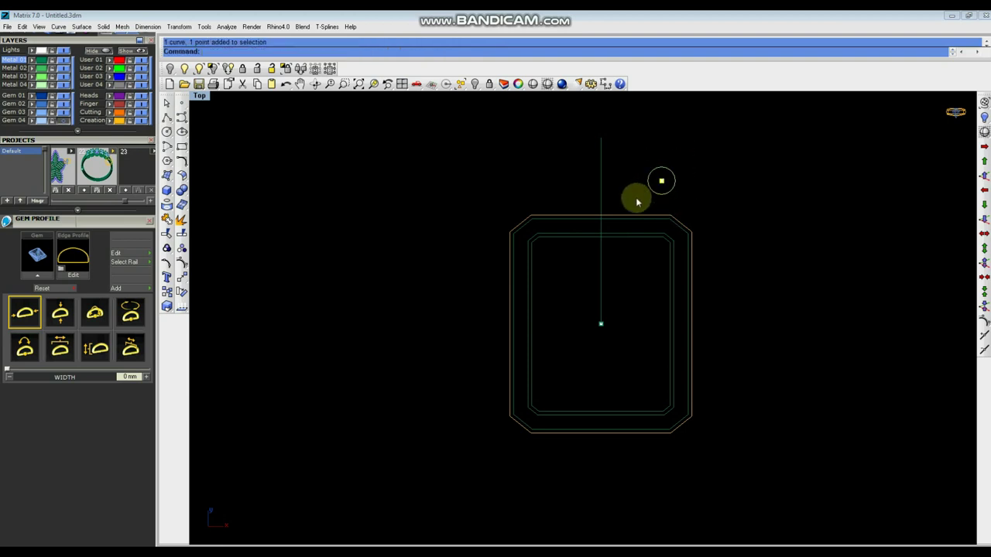
key("ctrl+g")
type("m")
key("Return")
left_click(661, 182)
scroll(702, 211, "up", 8)
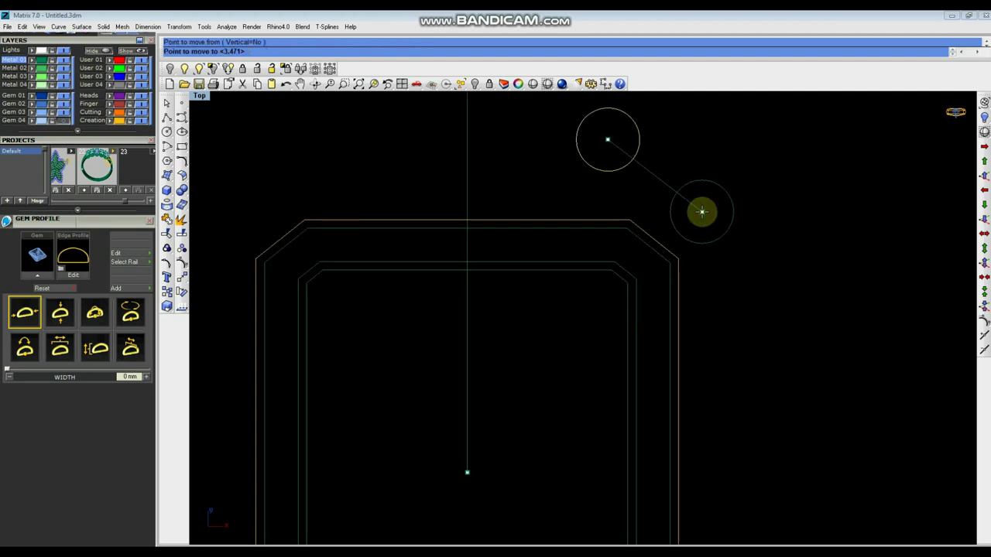
left_click(655, 242)
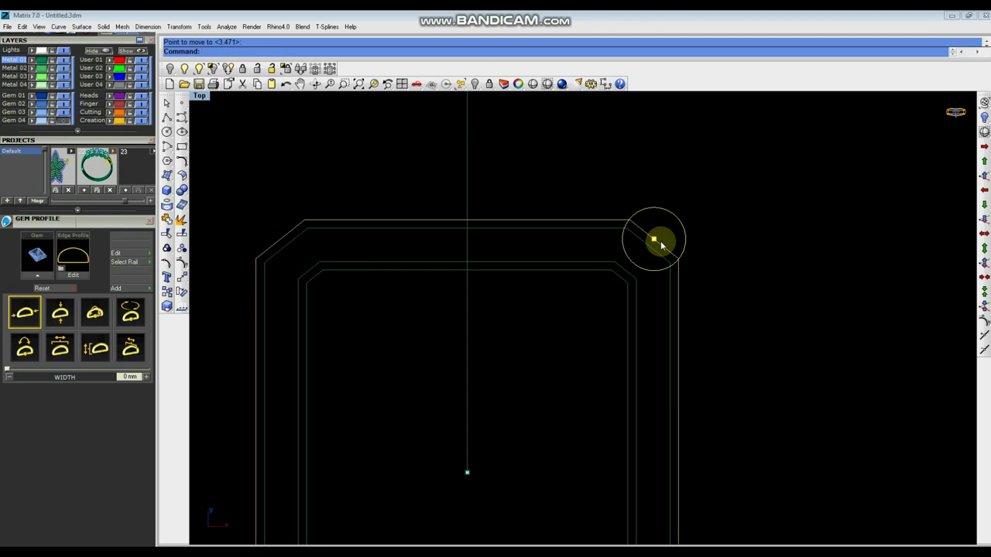
Draw a line from 0,0,0 to the centre of the circle on the upper-right chamfer
type("l")
key("Return")
type("0,0,0")
key("Return")
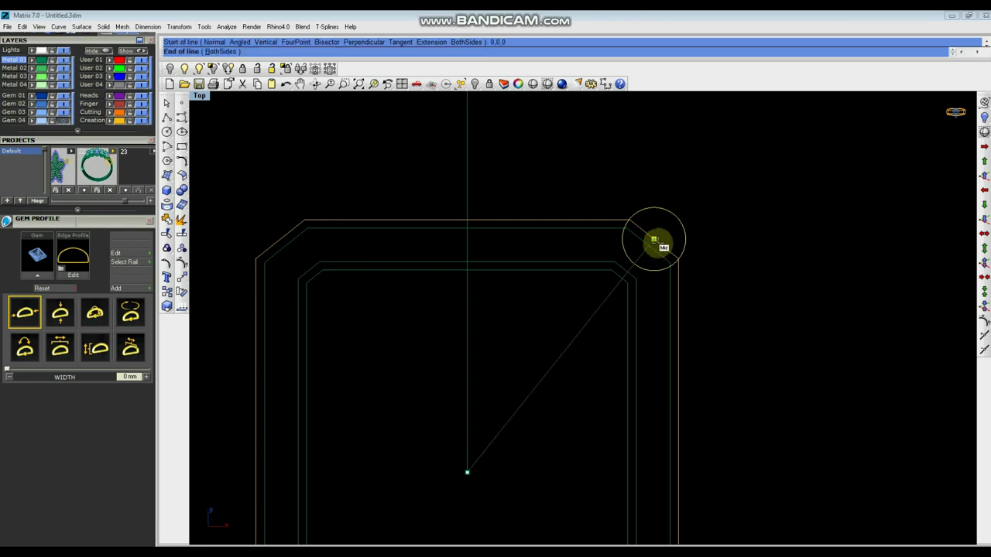
left_click(654, 241)
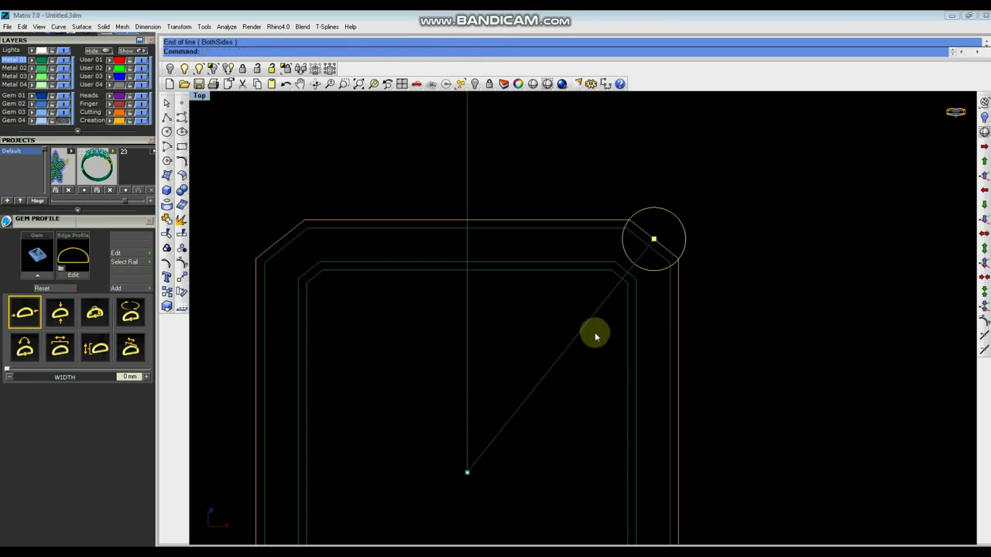
Move the upper-right corner circle and its centre point about 0.3 mm outward along the diagonal line
type("m")
key("Return")
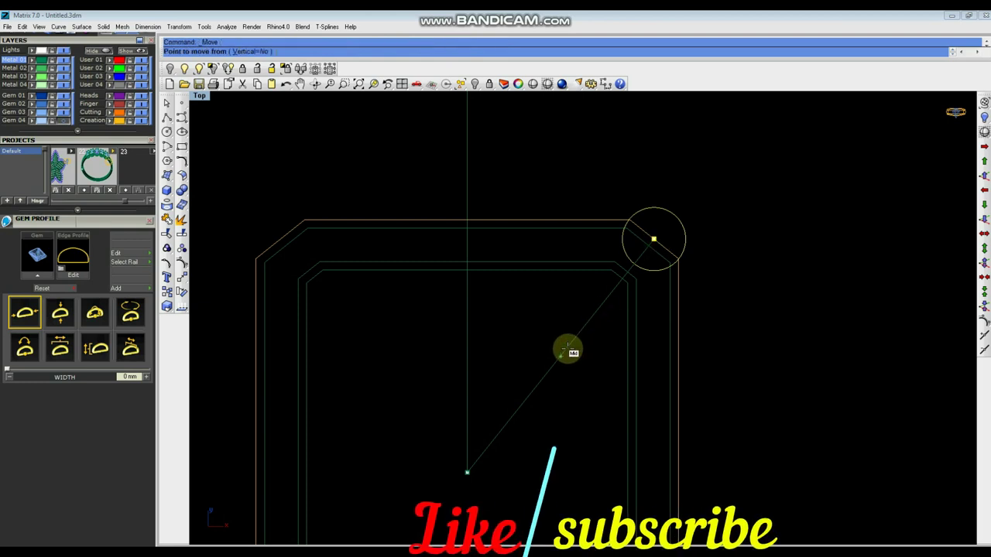
left_click(575, 340)
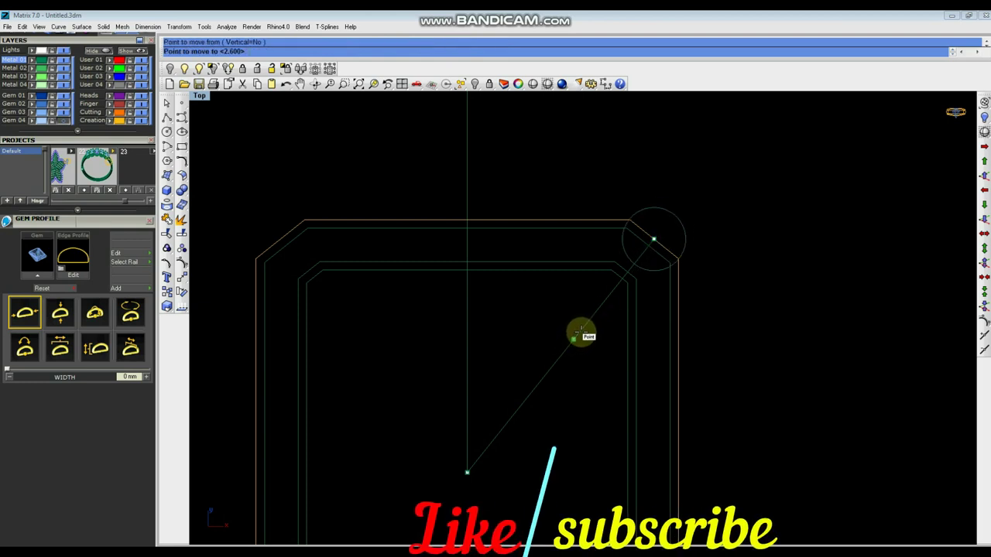
key("Escape")
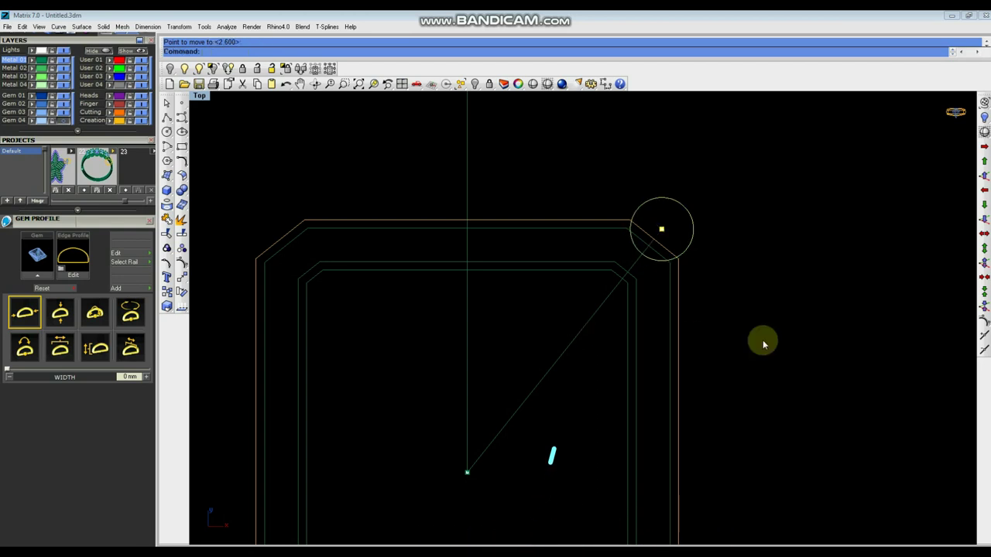
Mirror the corner circle and its centre point across the vertical axis through 0 onto the upper-left corner
scroll(720, 317, "down", 3)
left_click_drag(690, 264, 692, 266)
type("mi")
key("Return")
type("0")
key("Return")
left_click(642, 154)
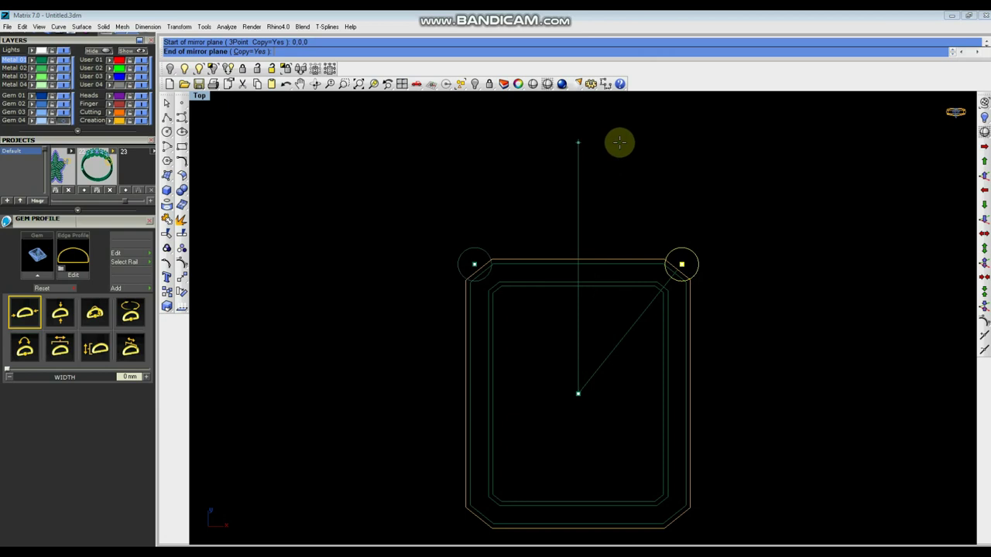
Mirror both upper corner circles with their centre points across the horizontal axis onto the two lower corners
left_click_drag(484, 238, 470, 257)
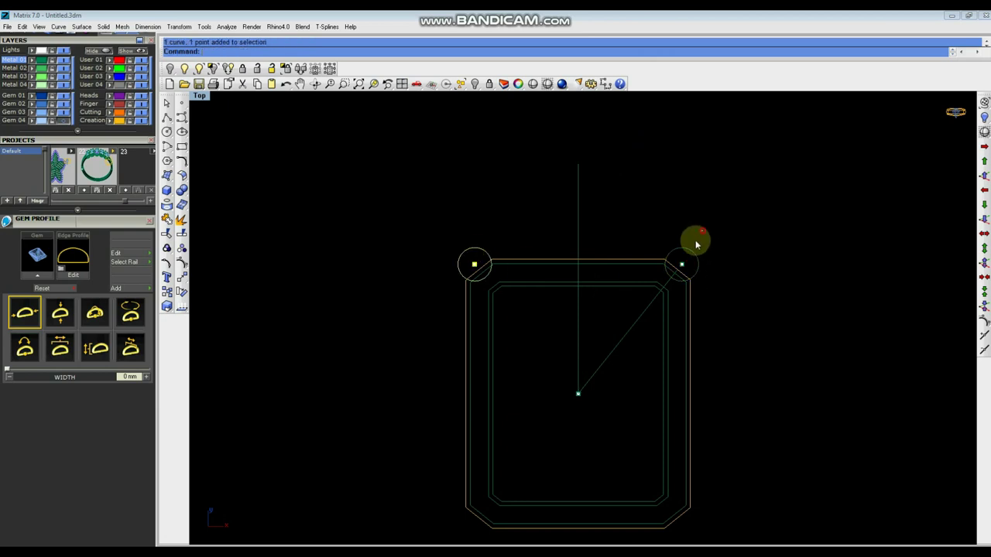
left_click_drag(702, 236, 682, 271, "shift")
key("Return")
left_click(779, 334)
Delete the vertical and diagonal construction lines inside the outlines
scroll(692, 285, "down", 3)
scroll(657, 318, "up", 5)
left_click_drag(657, 314, 594, 283)
scroll(593, 283, "down", 1)
key("Delete")
key("ctrl+a")
scroll(520, 314, "down", 4)
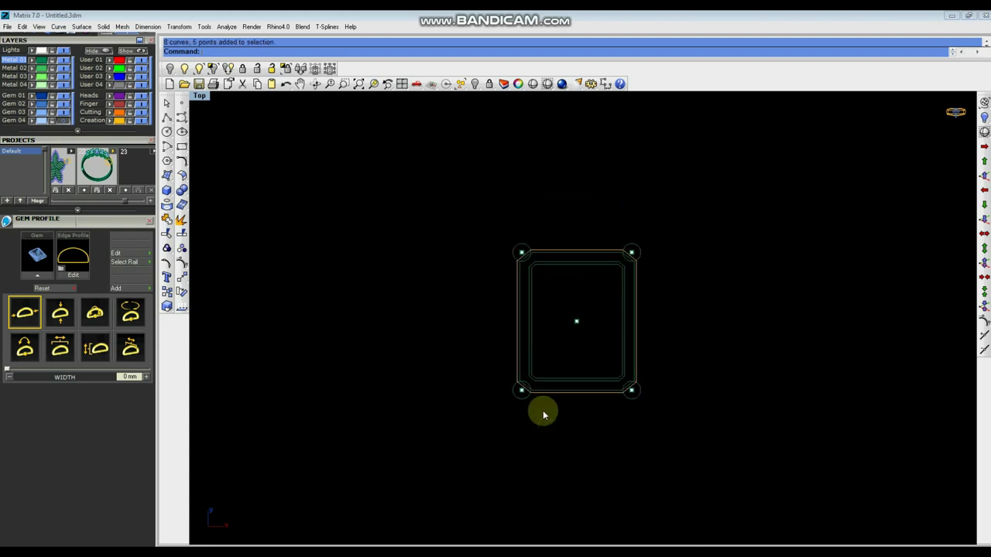
Move the innermost outline and the outline just inside the outermost one straight down by 3 mm in the Front view
right_click_drag(610, 358, 574, 349)
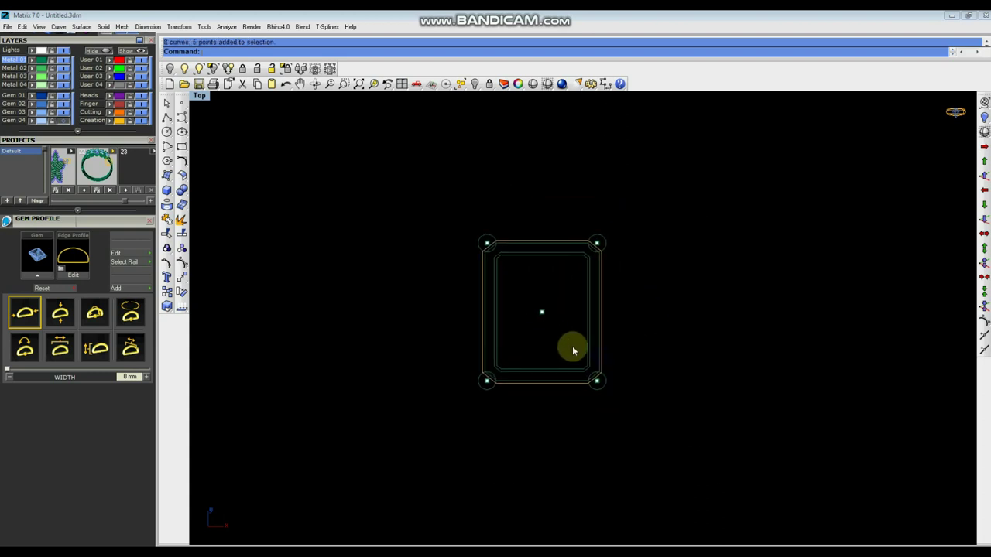
scroll(610, 326, "up", 5)
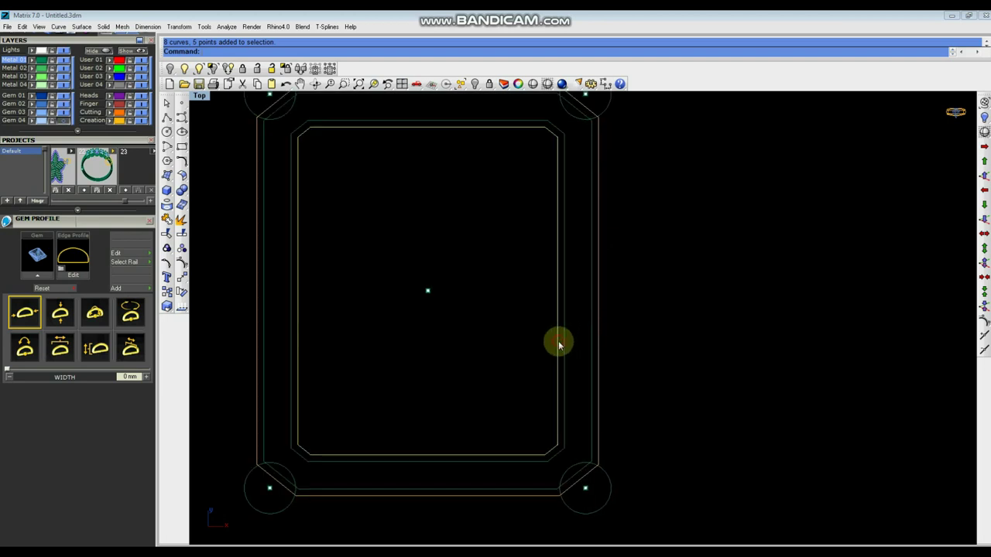
left_click(592, 346)
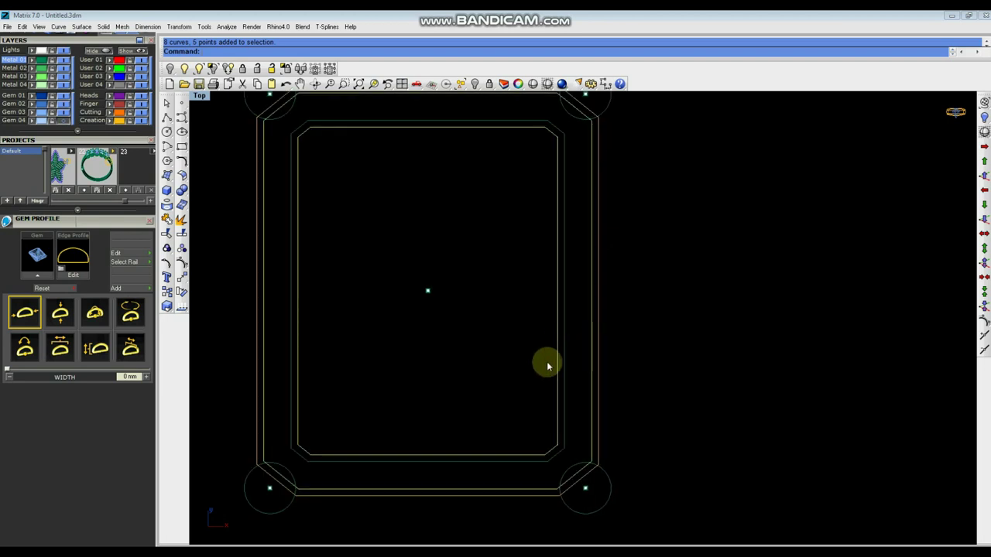
key("ctrl+F4")
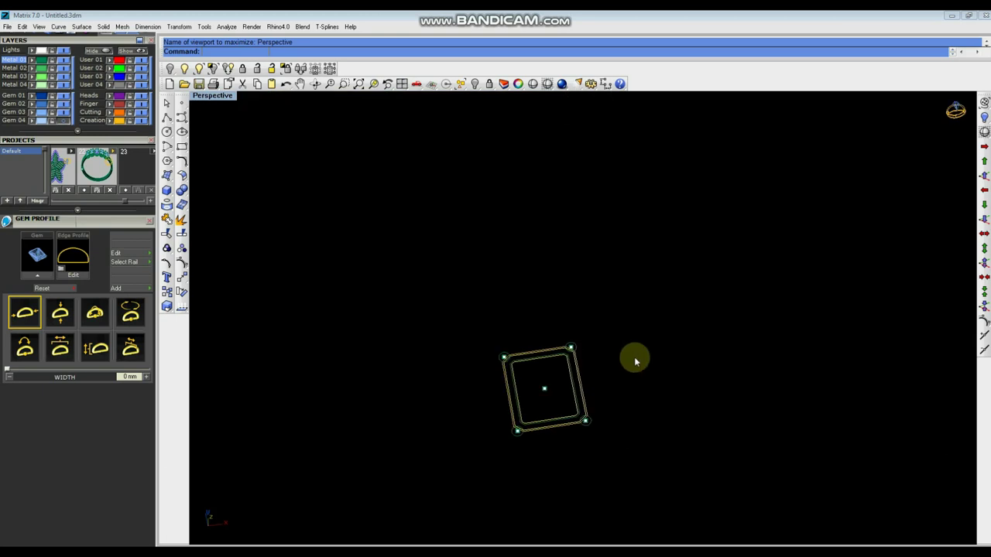
right_click_drag(596, 420, 595, 387)
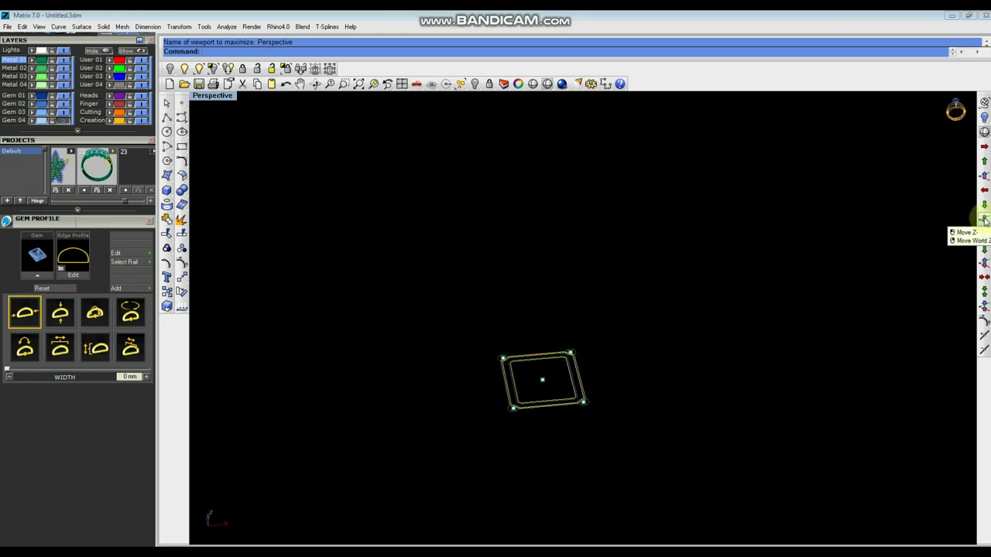
key("ctrl+F2")
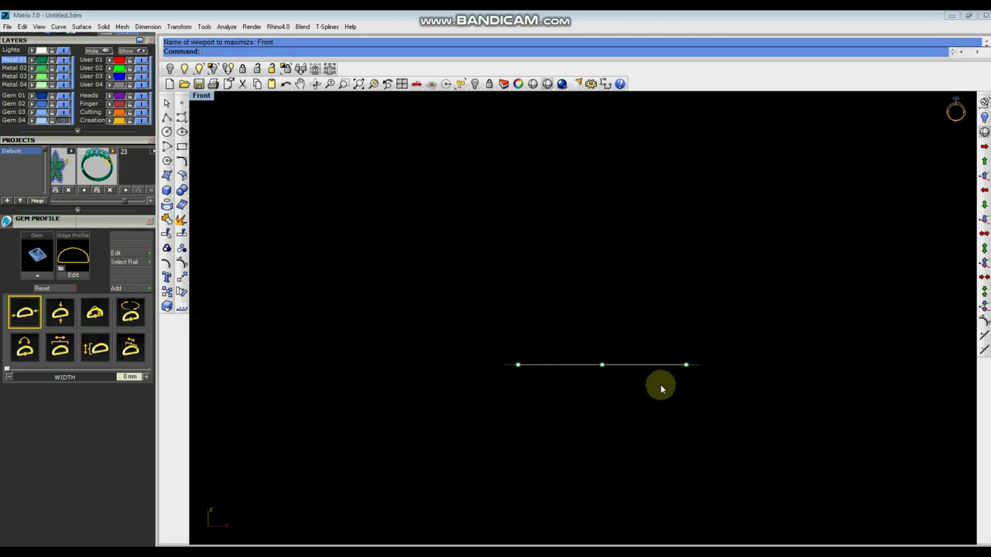
type("m")
key("Return")
left_click(754, 313)
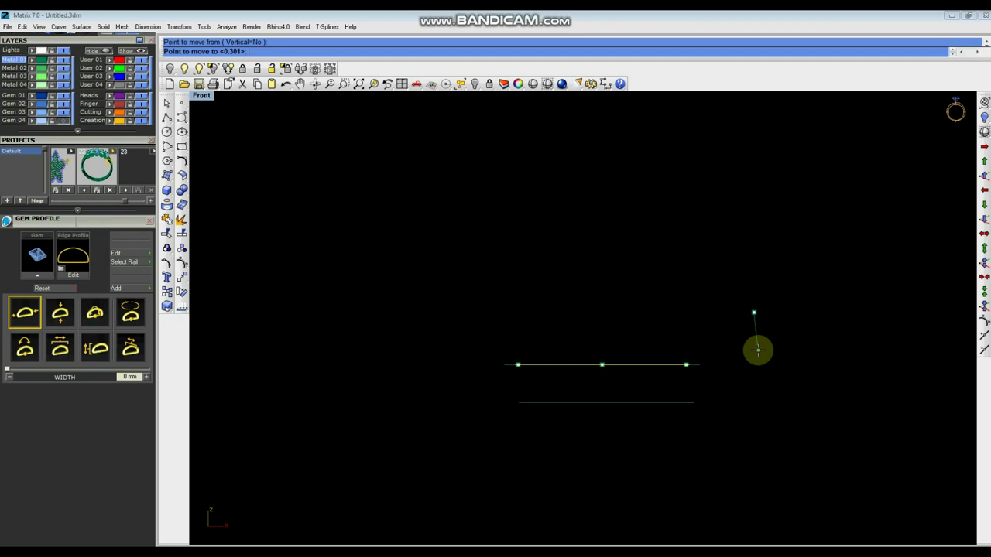
type("3")
key("Return")
left_click(757, 355)
key("F4")
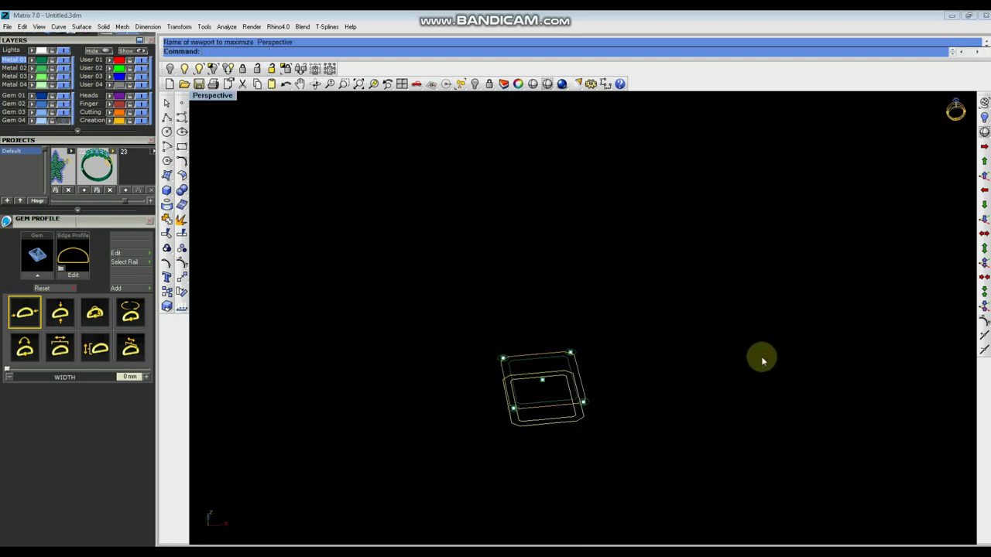
Select the upper inner outline and the lowered inner outline together as sweep rails in the Perspective view
left_click(675, 382)
scroll(569, 433, "up", 7)
right_click_drag(593, 425, 577, 286)
right_click_drag(624, 263, 596, 314)
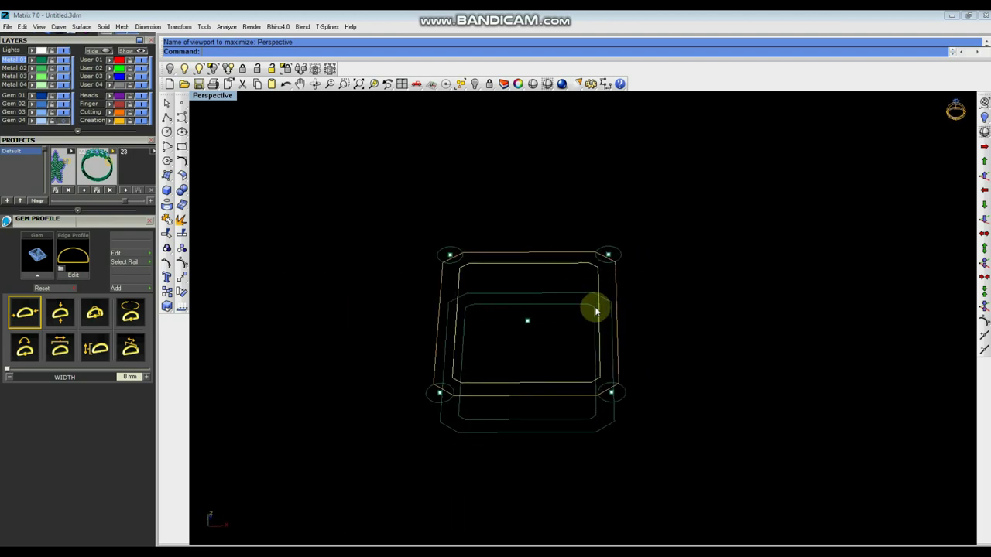
left_click(595, 309)
key("l")
scroll(542, 308, "up", 6)
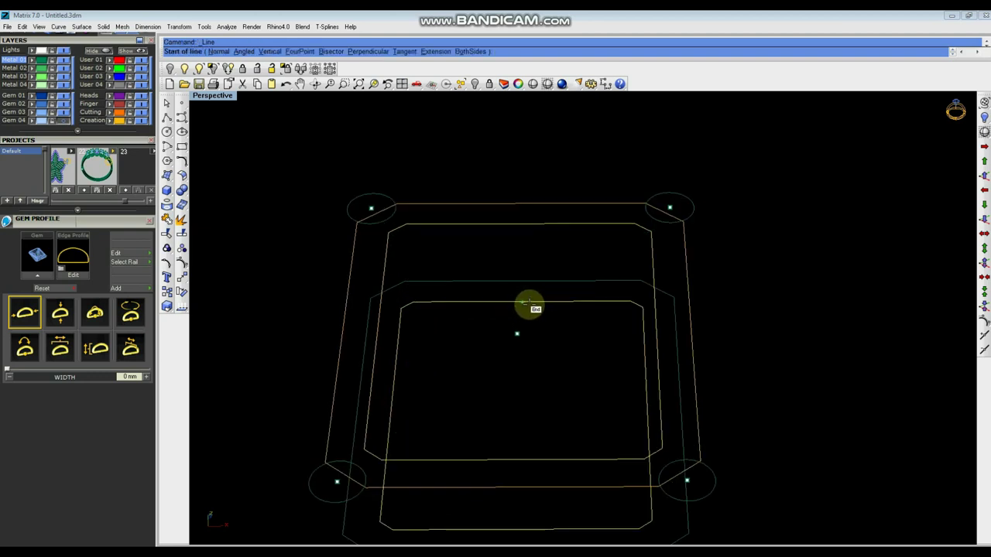
left_click(524, 304)
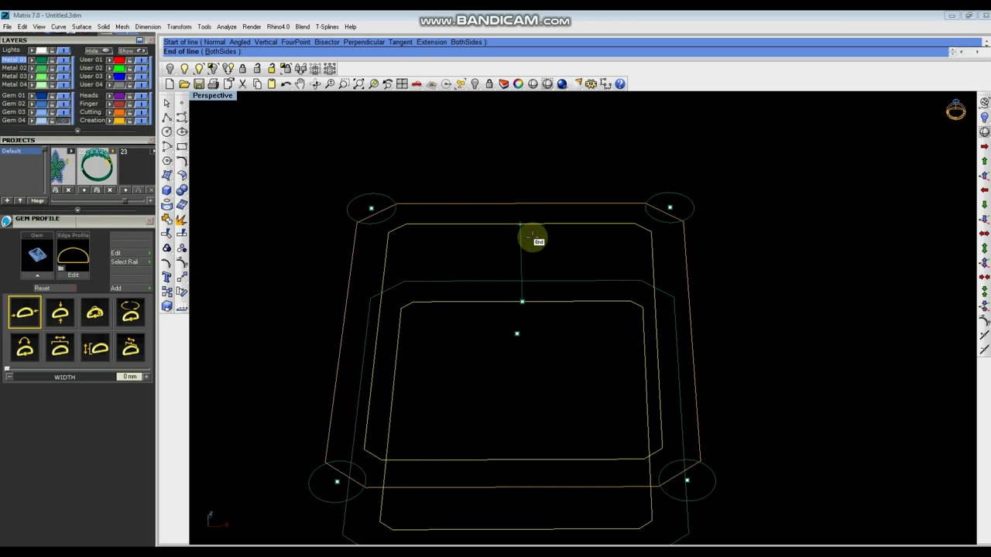
key("Escape")
Draw a line from the midpoint of the lower inner outline's short side to the midpoint of the upper inner outline's matching side
right_click(531, 301)
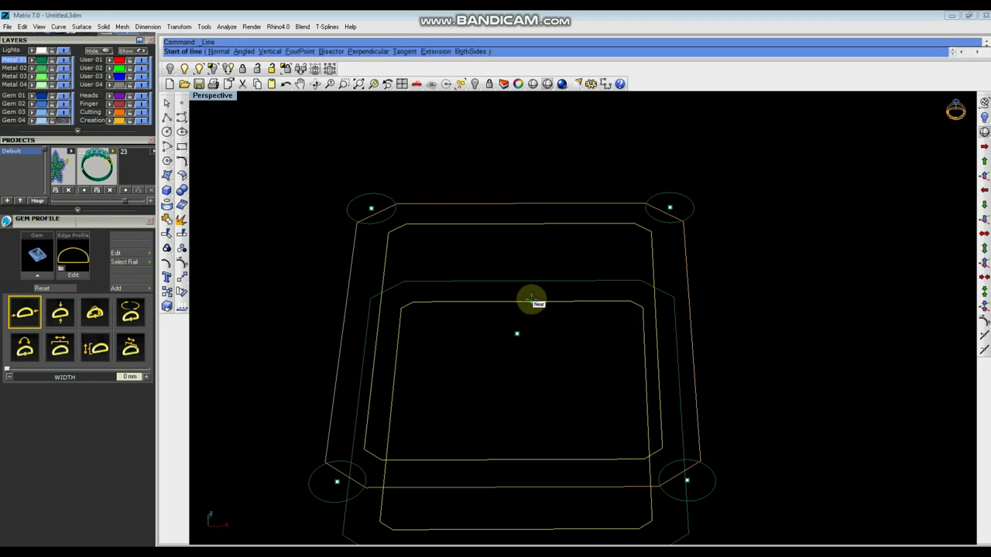
left_click(524, 301)
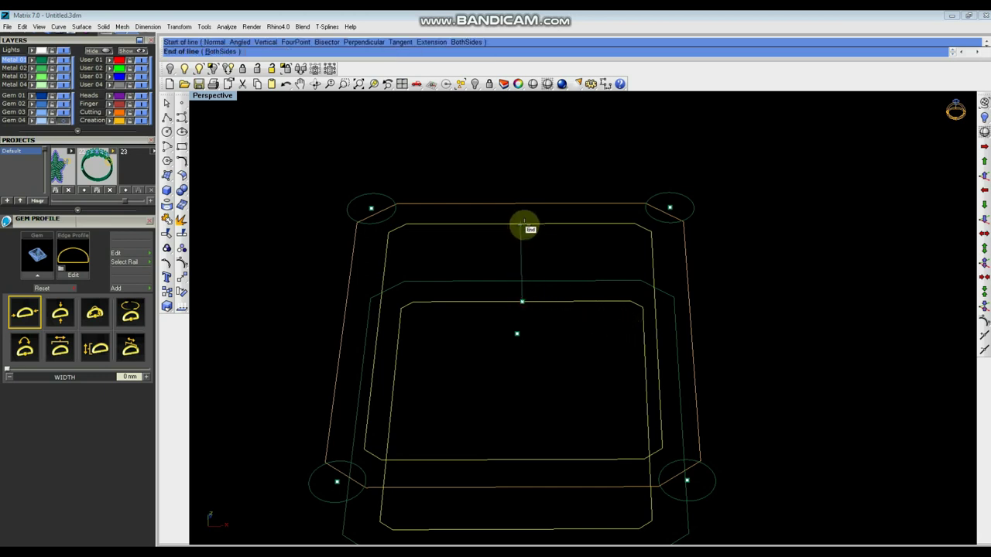
left_click(524, 224)
right_click_drag(599, 282, 631, 277)
Sweep the short connecting line along the two selected inner outlines with Sweep 2, using Do not simplify and Maintain height
left_click(166, 175)
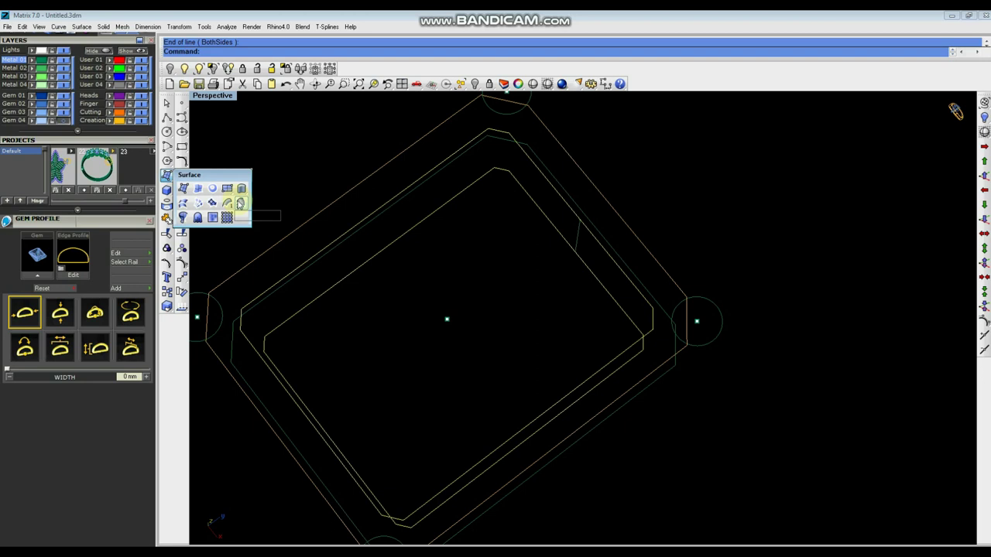
left_click_drag(72, 143, 66, 293)
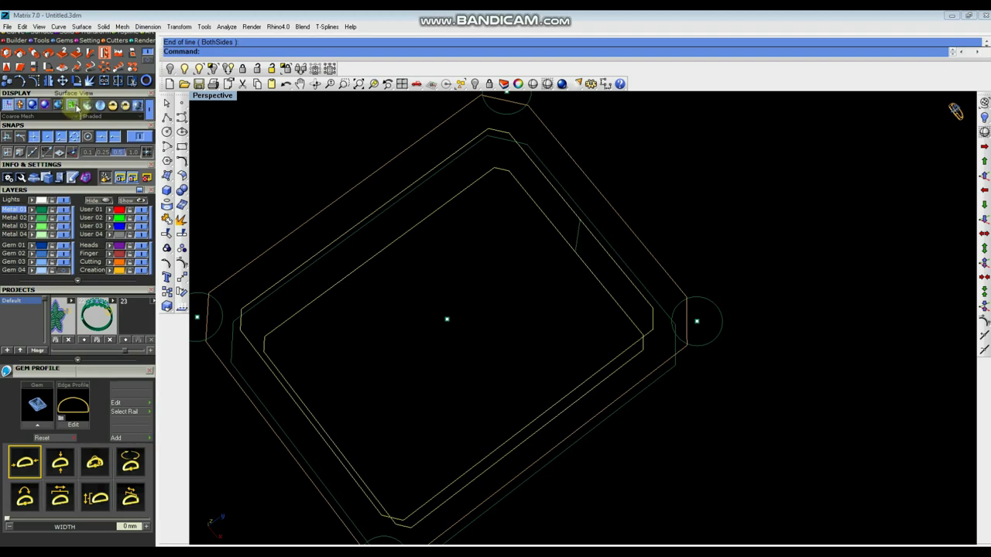
left_click_drag(73, 91, 89, 166)
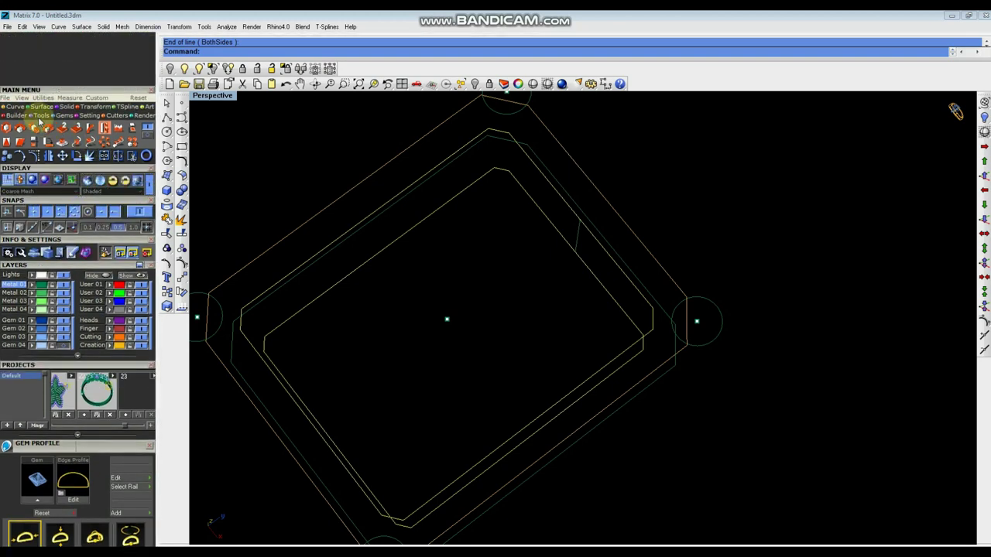
left_click(65, 108)
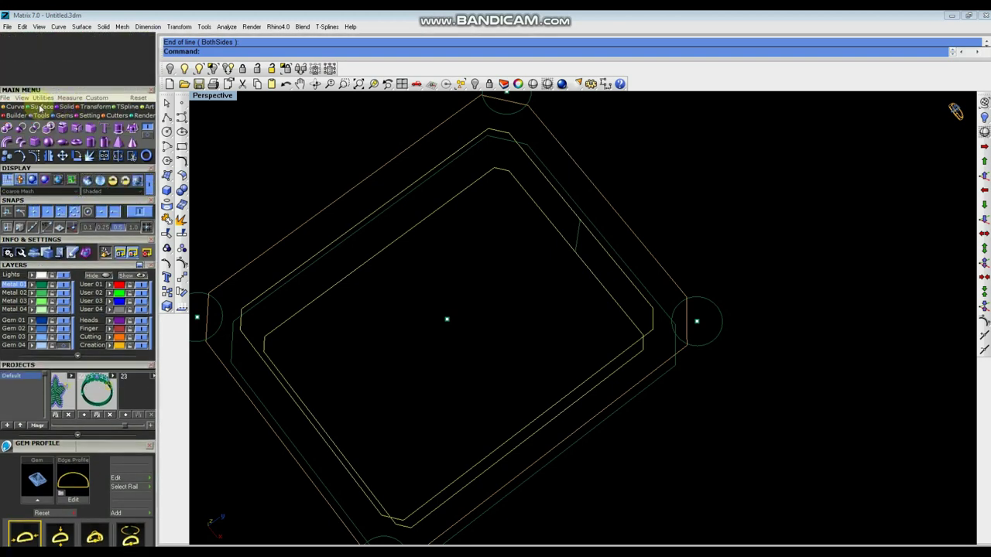
left_click(42, 106)
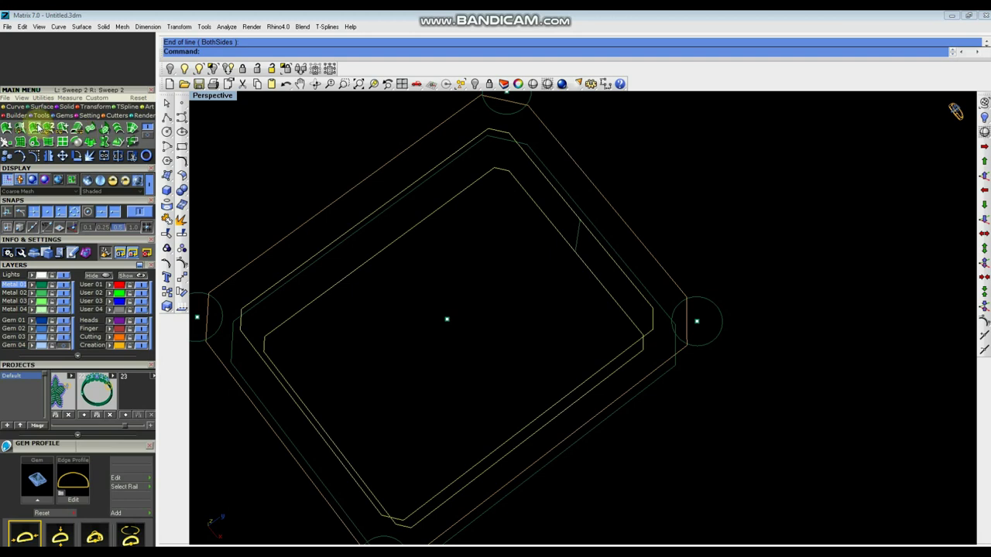
left_click(35, 128)
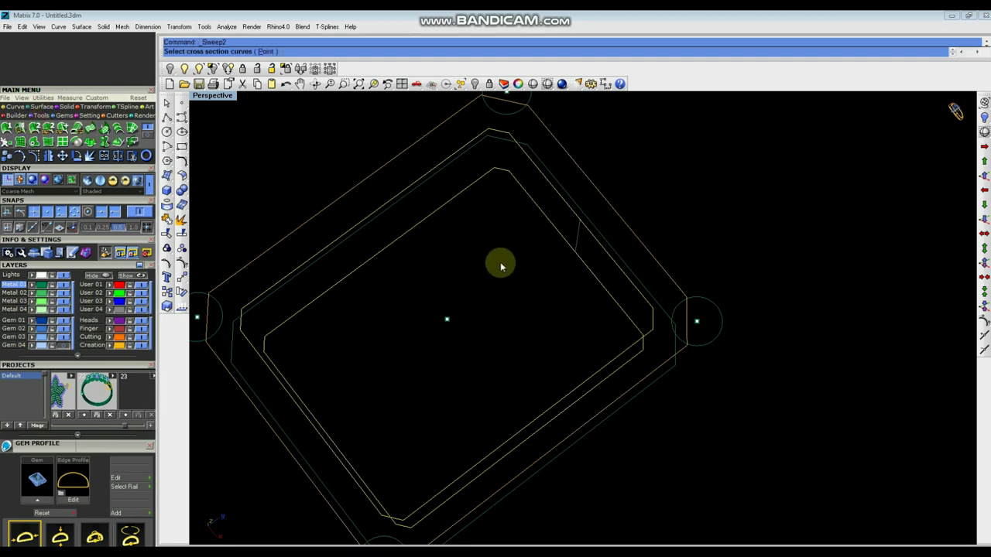
scroll(577, 238, "up", 3)
left_click(575, 239)
scroll(577, 264, "down", 5)
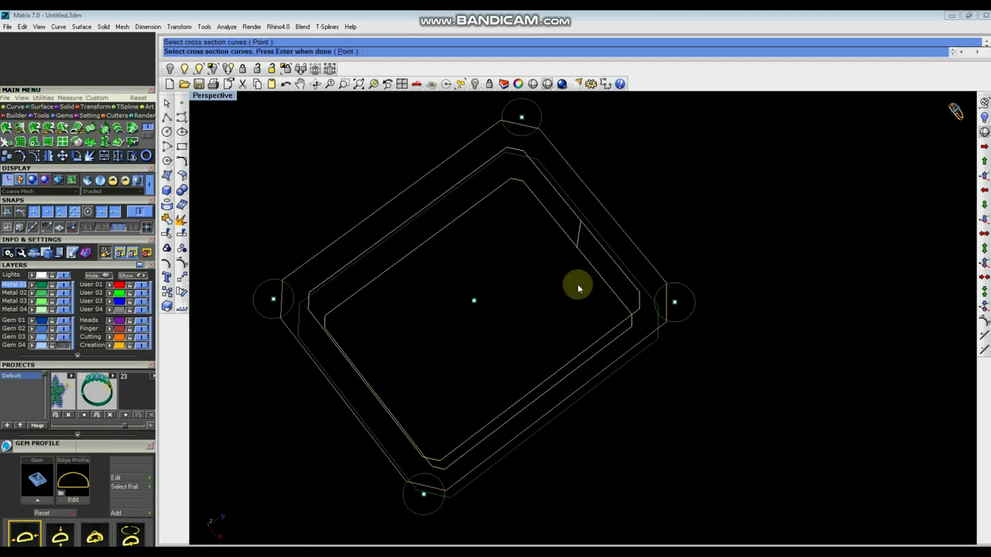
key("Return")
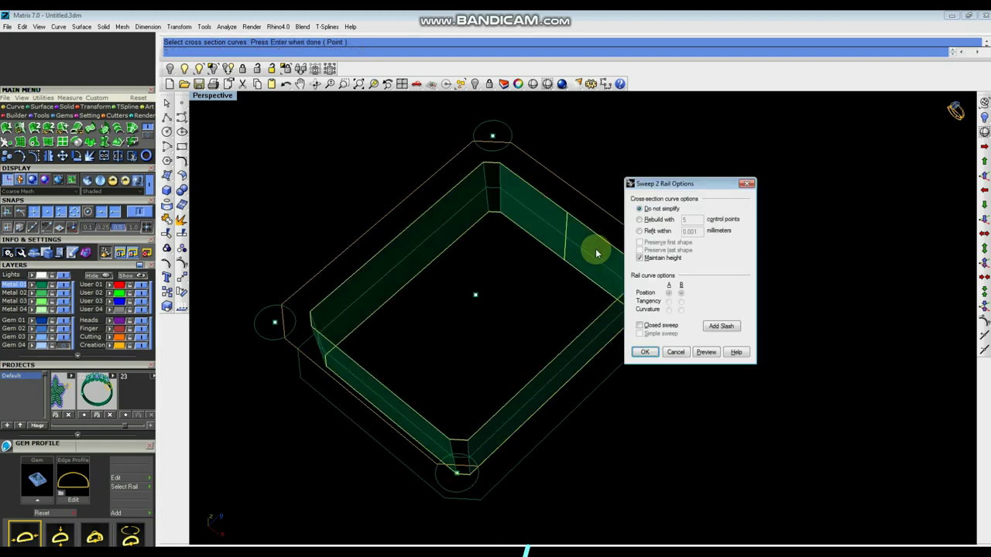
left_click(644, 352)
Draw a line from the midpoint of the upper outer outline's short side down to the lower outer outline
right_click_drag(487, 270, 587, 363)
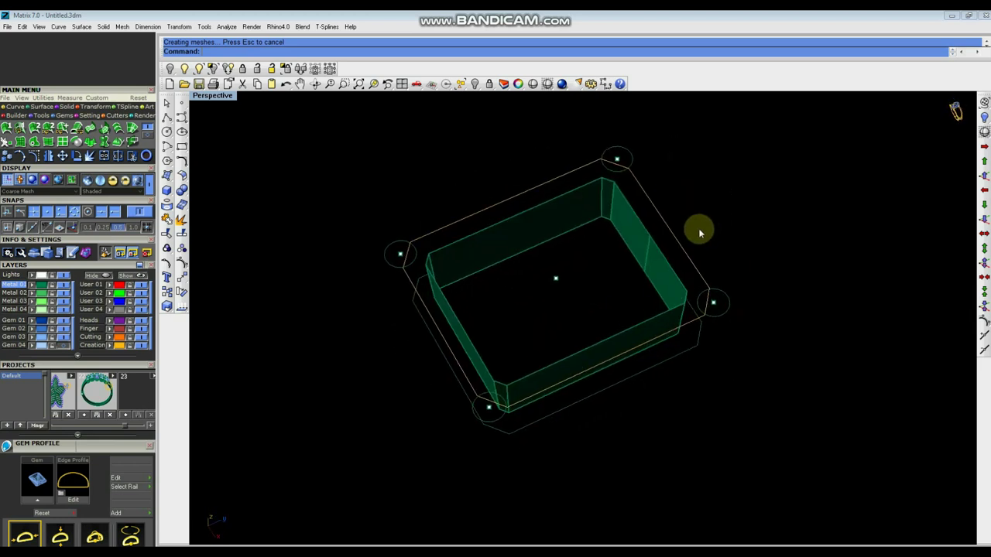
scroll(690, 248, "up", 5)
type("l")
key("Return")
left_click(642, 202)
right_click_drag(821, 265, 714, 271)
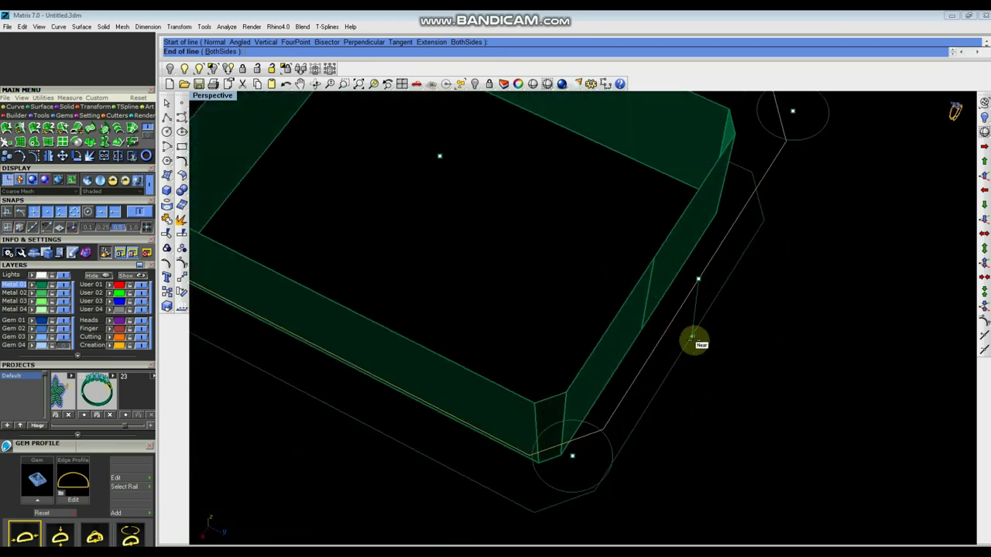
left_click(689, 342)
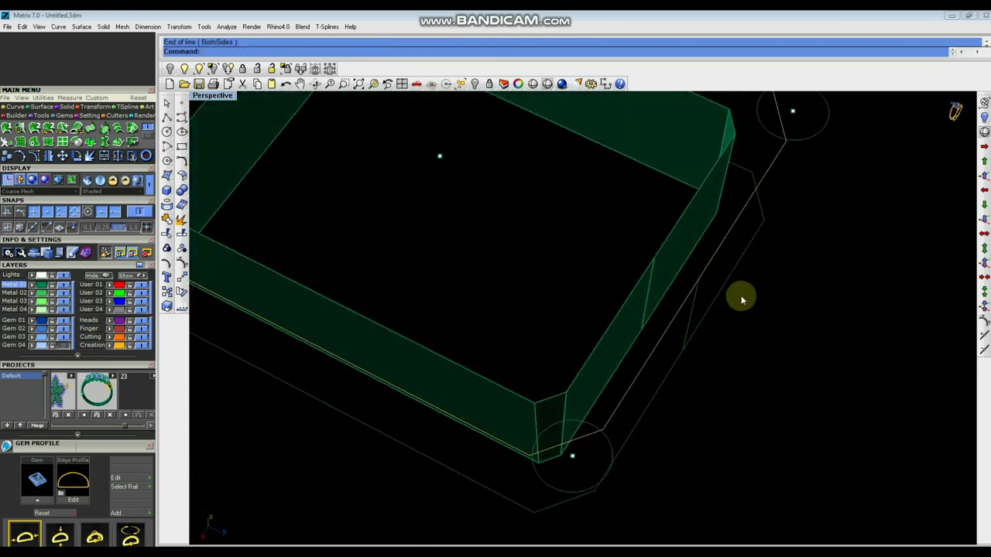
key("Return")
key("Escape")
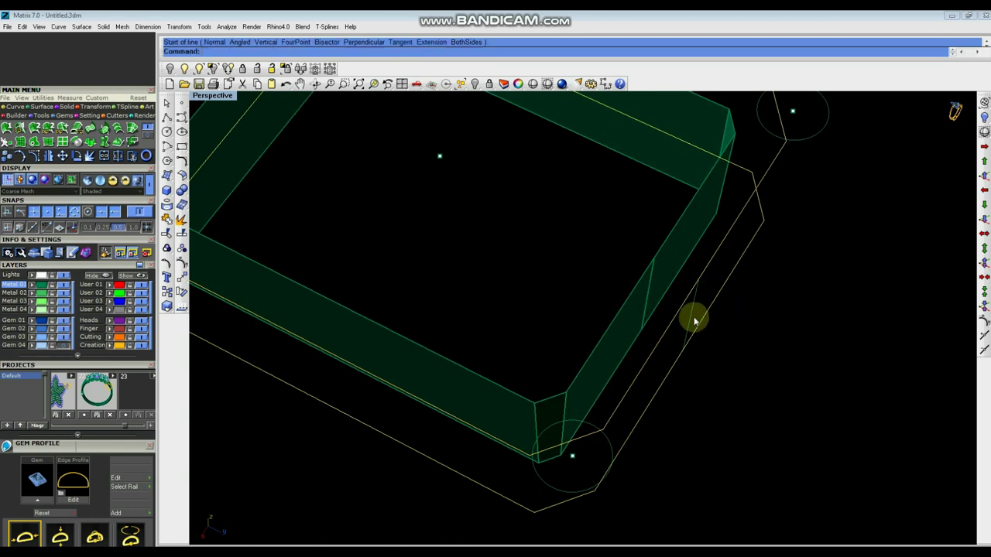
Create the outer wall by sweeping the outer connecting line along the upper and lower outer outlines with the history-enabled Sweep 2
left_click(48, 128)
left_click(691, 318)
right_click(706, 323)
right_click(726, 326)
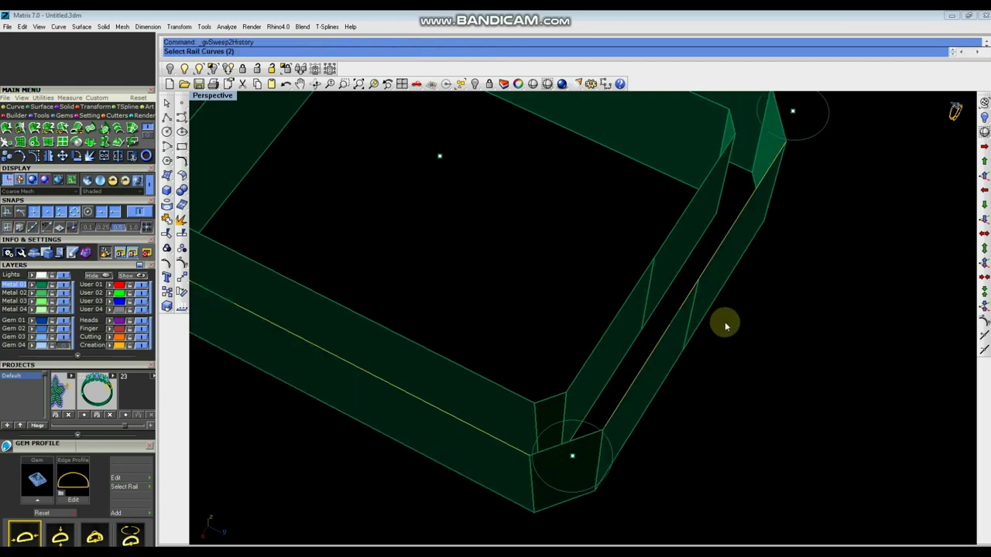
Patch a surface across the bottom of the bezel from the inner and outer bottom outlines, with 10 U and V spans
right_click_drag(711, 306, 617, 330)
scroll(596, 360, "up", 6)
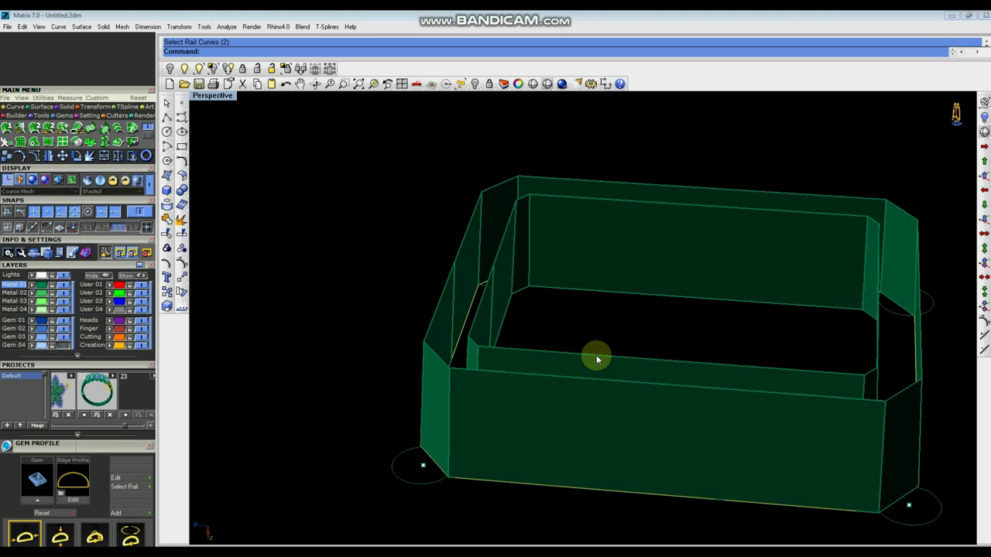
left_click(598, 358)
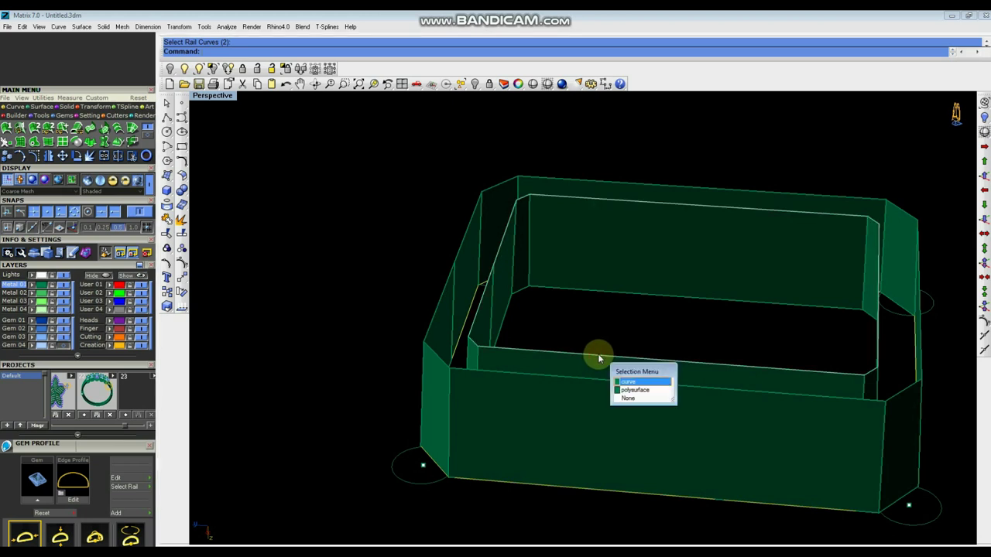
left_click(627, 381)
left_click(531, 378)
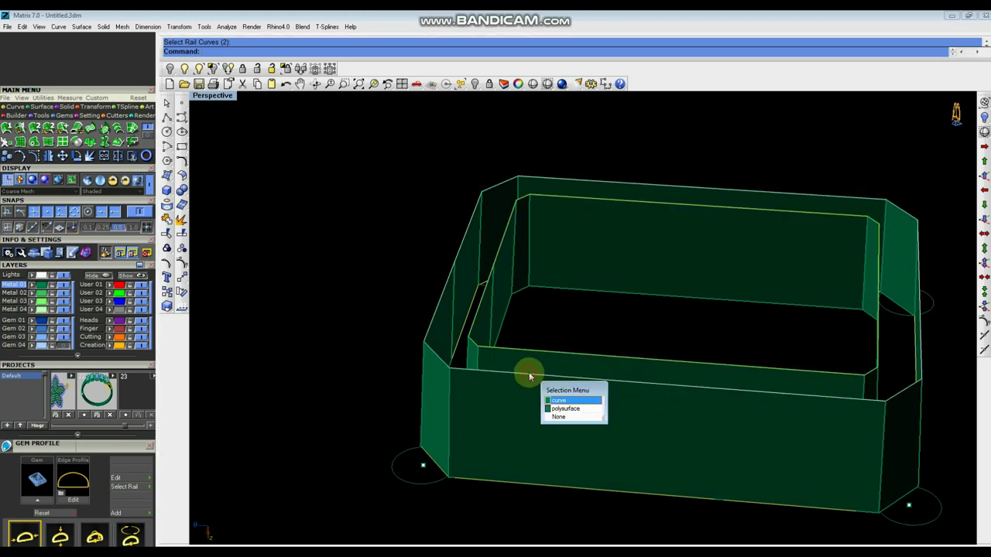
left_click(563, 401)
scroll(529, 337, "down", 4)
mouse_move(616, 329)
right_mouse_down()
mouse_move(615, 346)
mouse_move(621, 332)
right_mouse_up()
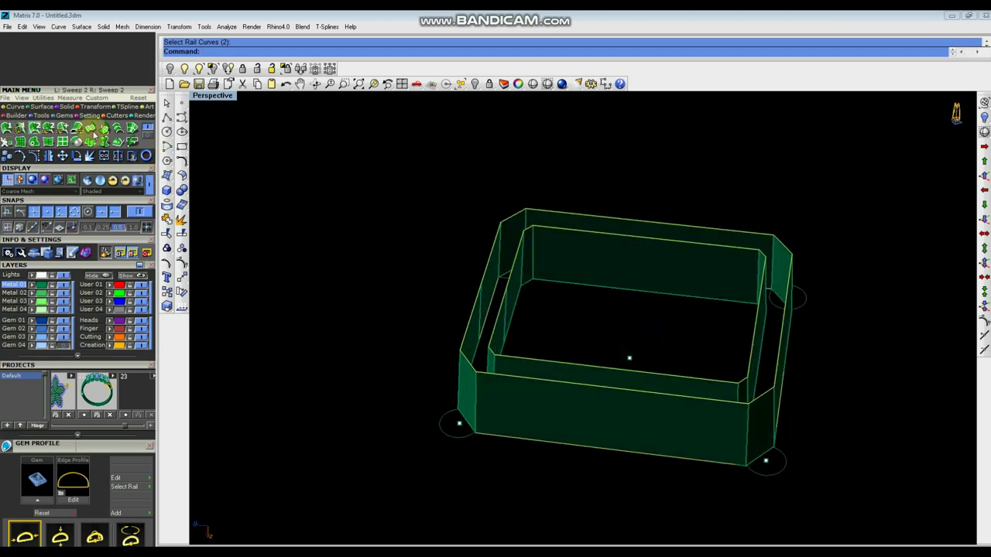
left_click(24, 142)
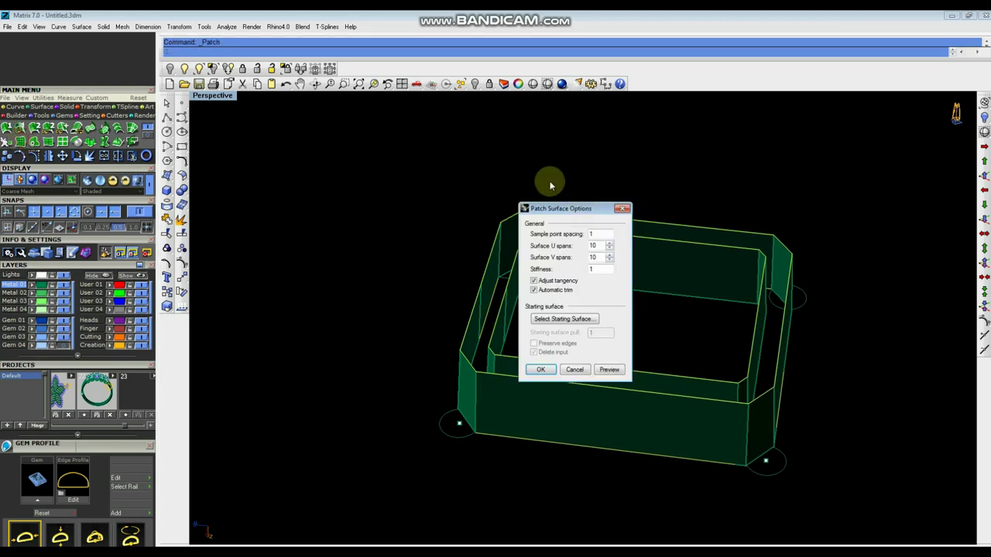
left_click(531, 368)
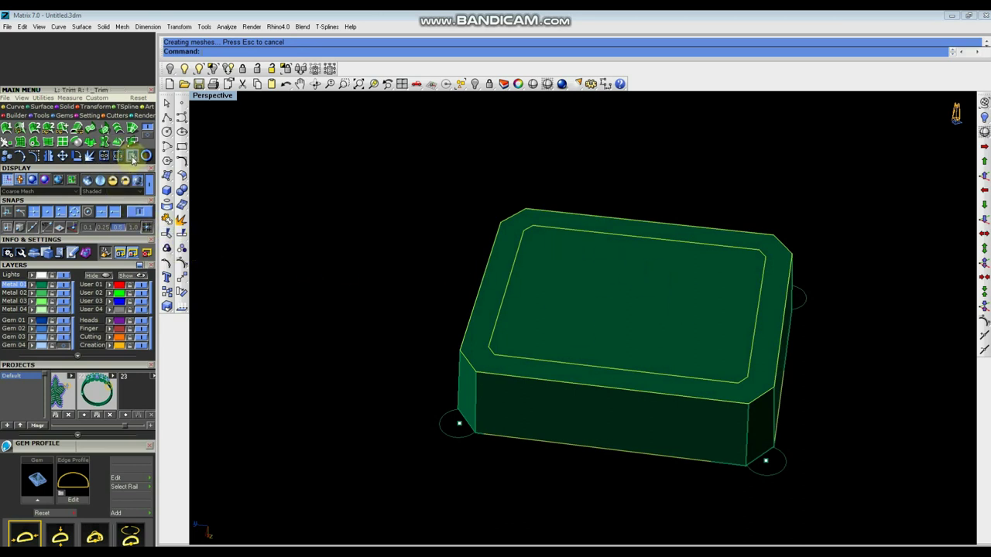
Trim the centre out of the bottom patch along the inner outline to leave only the rim
left_click(131, 155)
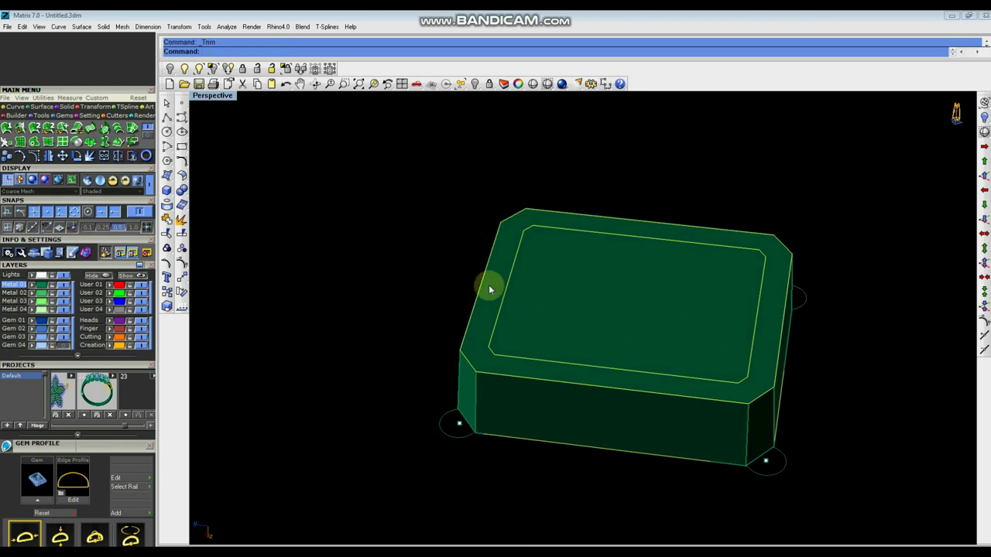
left_click(594, 295)
key("Return")
Patch a surface across the top of the bezel from the inner and outer top outlines
right_click_drag(594, 289, 518, 343)
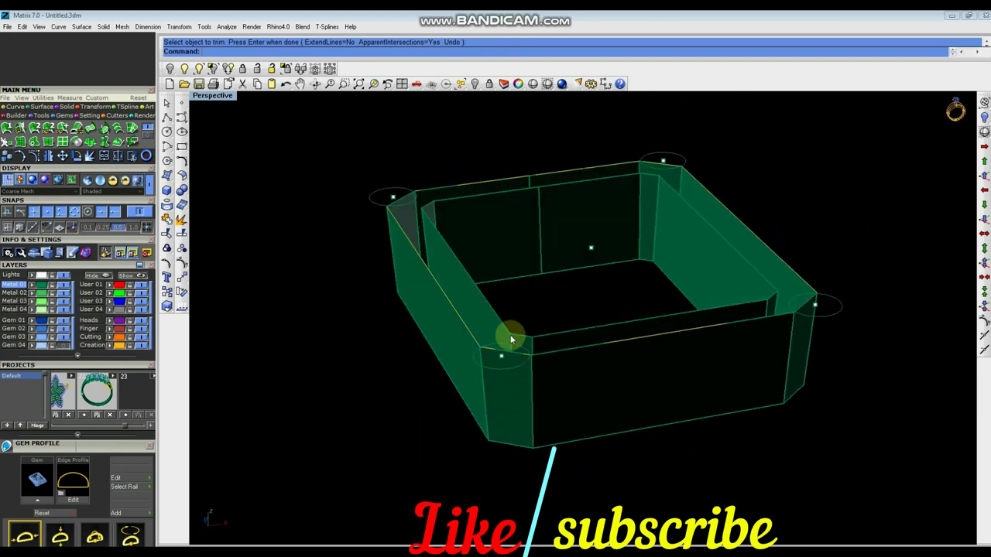
left_click(505, 332)
right_click(522, 309)
left_click(475, 337)
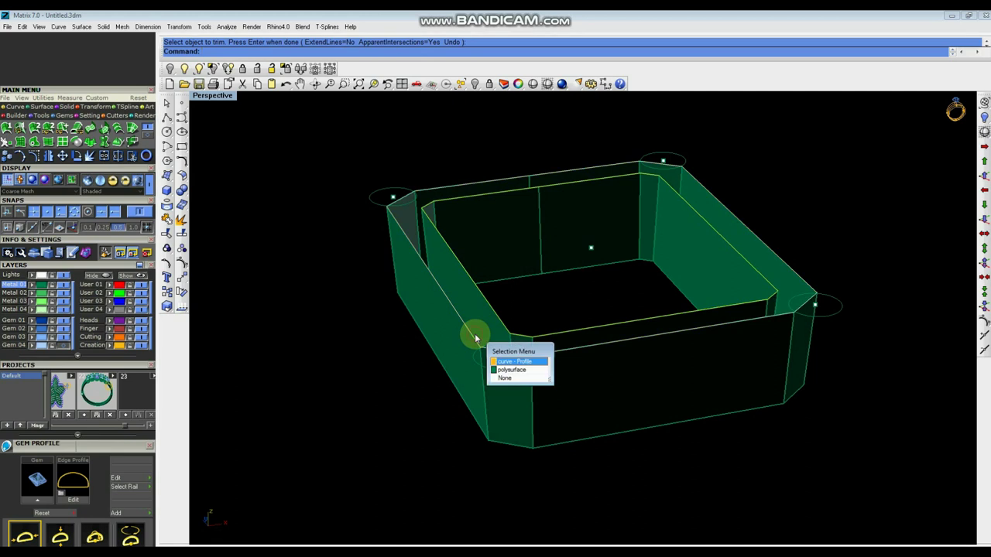
left_click(540, 311)
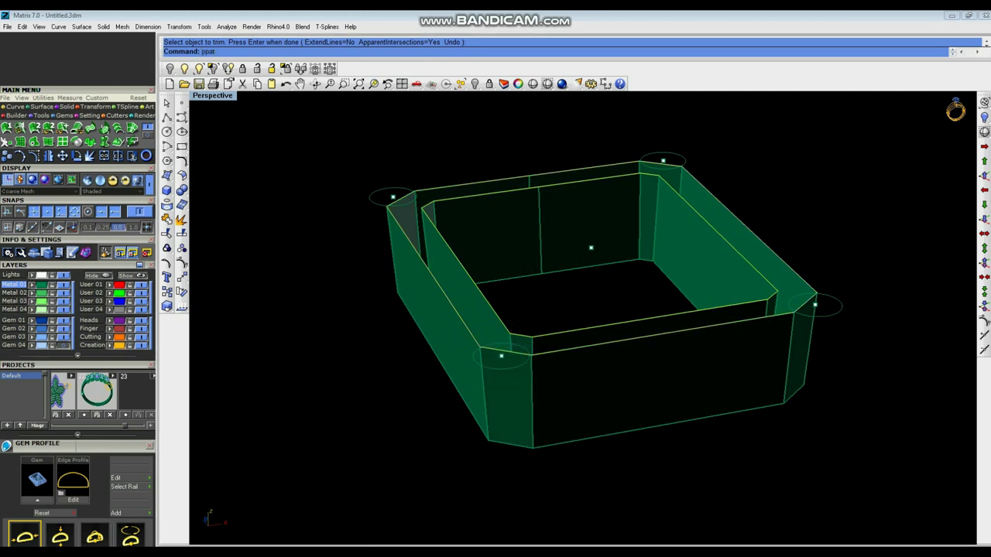
left_click(539, 311)
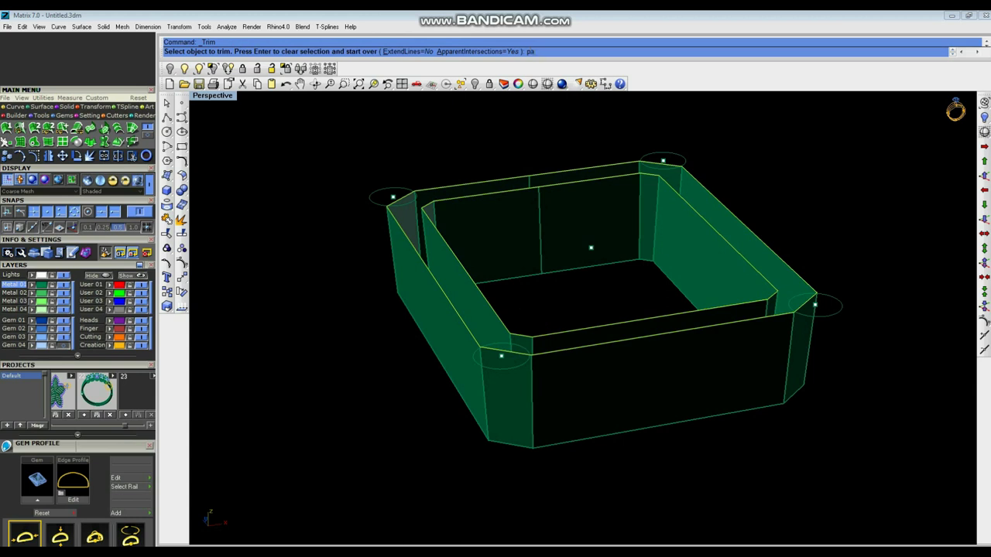
key("Return")
left_click(511, 328)
right_click(535, 313)
right_click(546, 313)
left_click(21, 142)
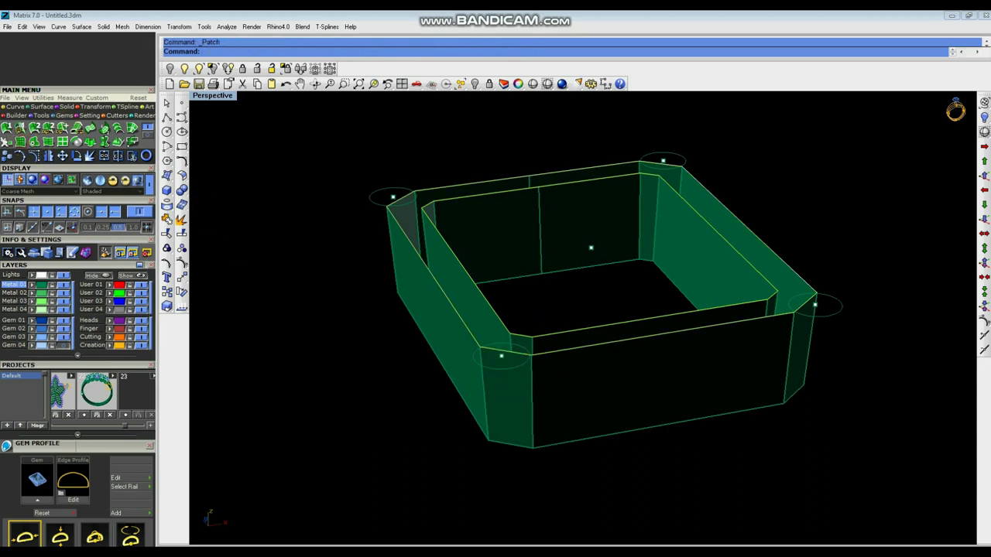
left_click(539, 370)
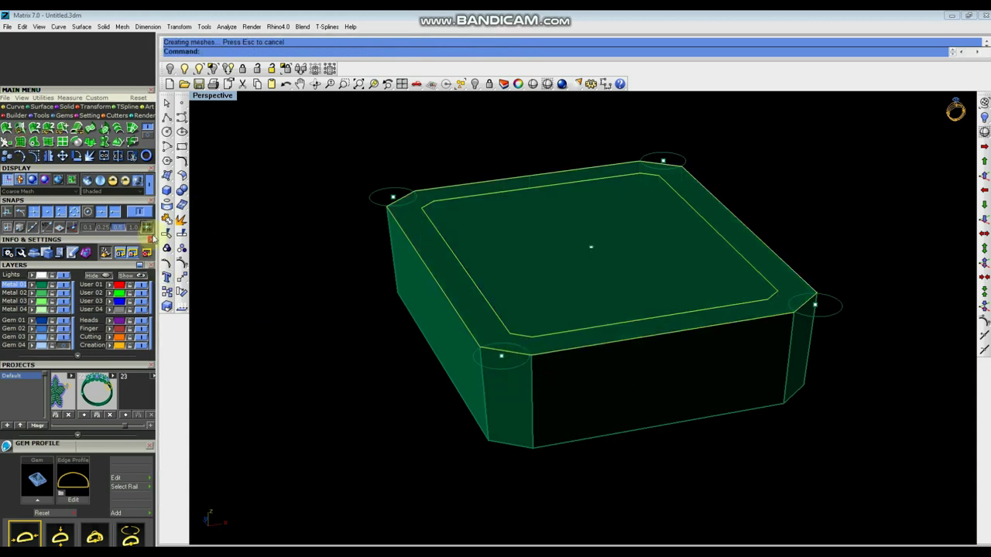
Trim the centre out of the top patch and join the bezel's walls and rims
left_click(591, 284)
scroll(591, 283, "down", 5)
right_click_drag(597, 310, 690, 215)
left_click_drag(454, 481, 452, 482)
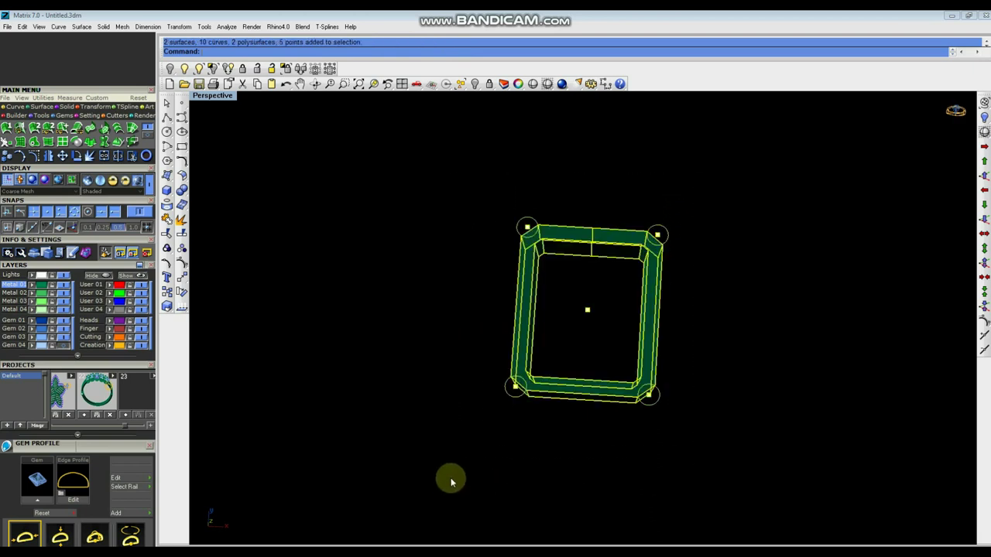
left_click(409, 391)
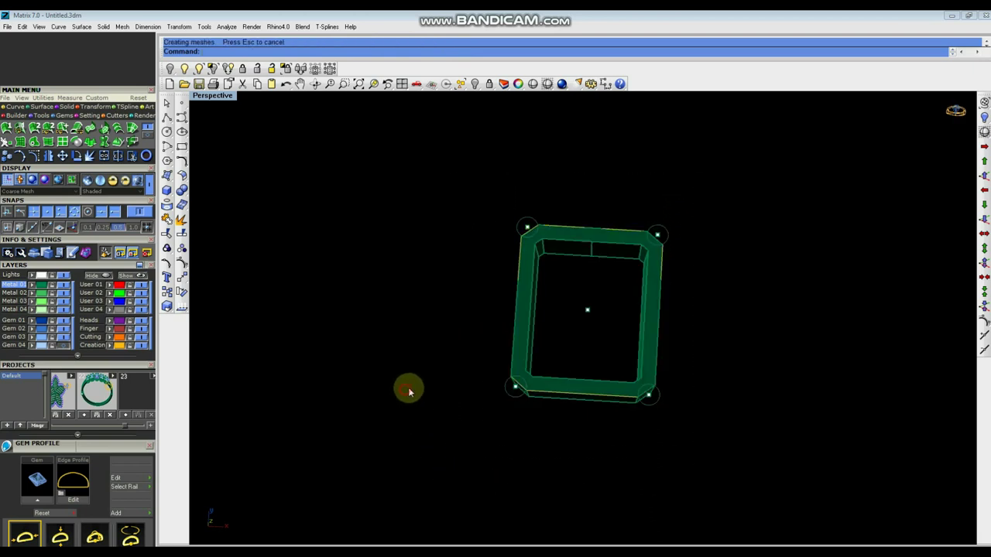
Chamfer all inner top edges of the bezel, including the cut corners, with a distance of 0.7
scroll(684, 246, "up", 3)
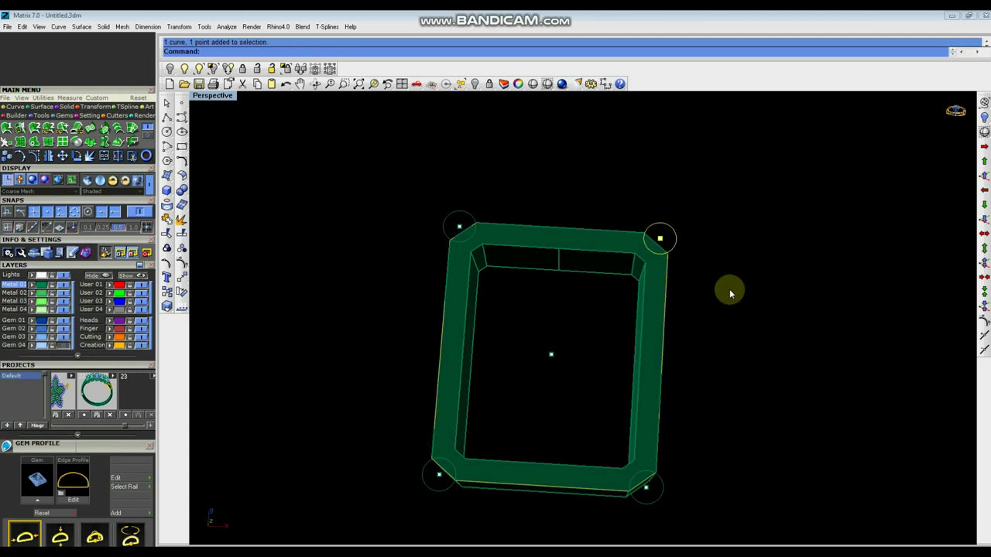
right_click_drag(704, 270, 718, 253)
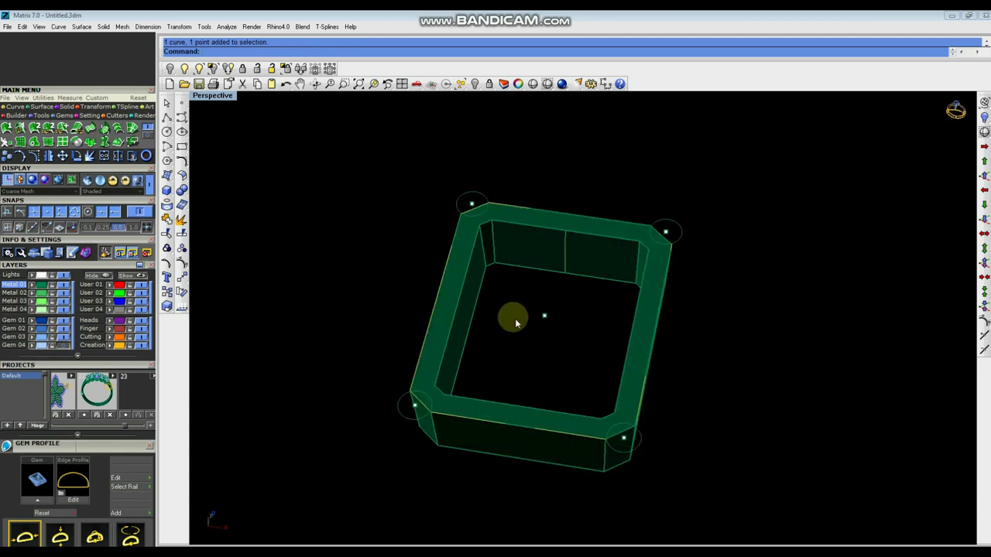
left_click(183, 190)
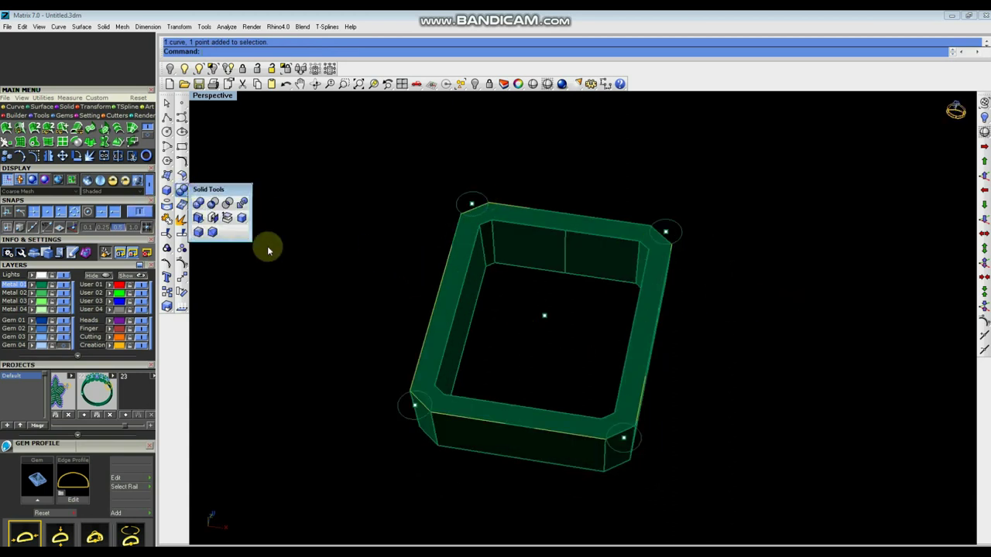
left_click(213, 234)
right_click_drag(679, 333, 679, 321)
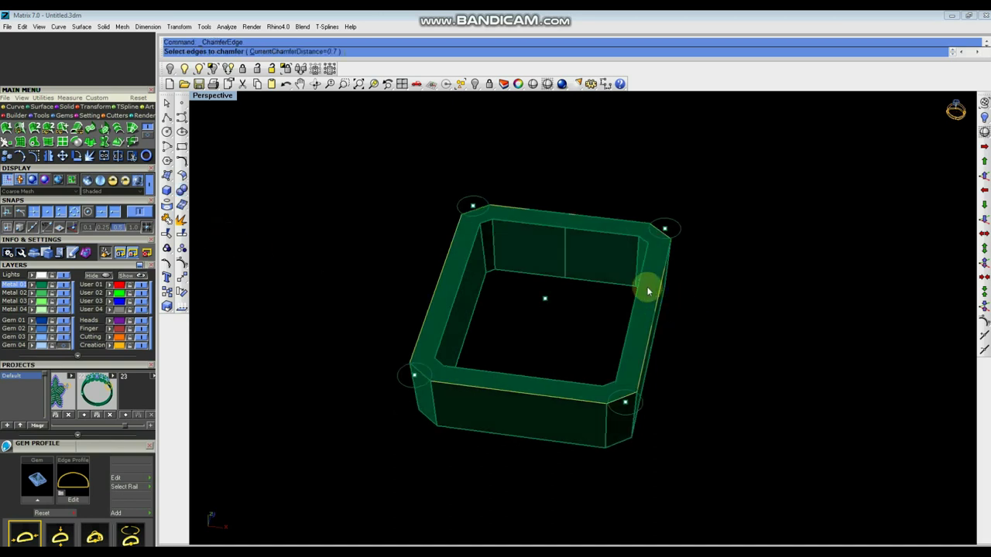
scroll(652, 279, "up", 4)
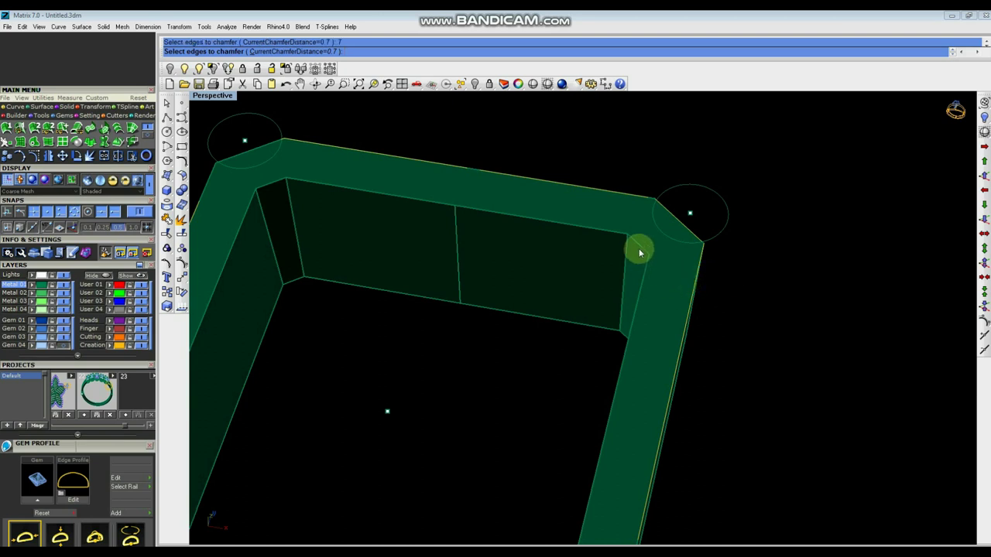
left_click(633, 322)
left_click(449, 206)
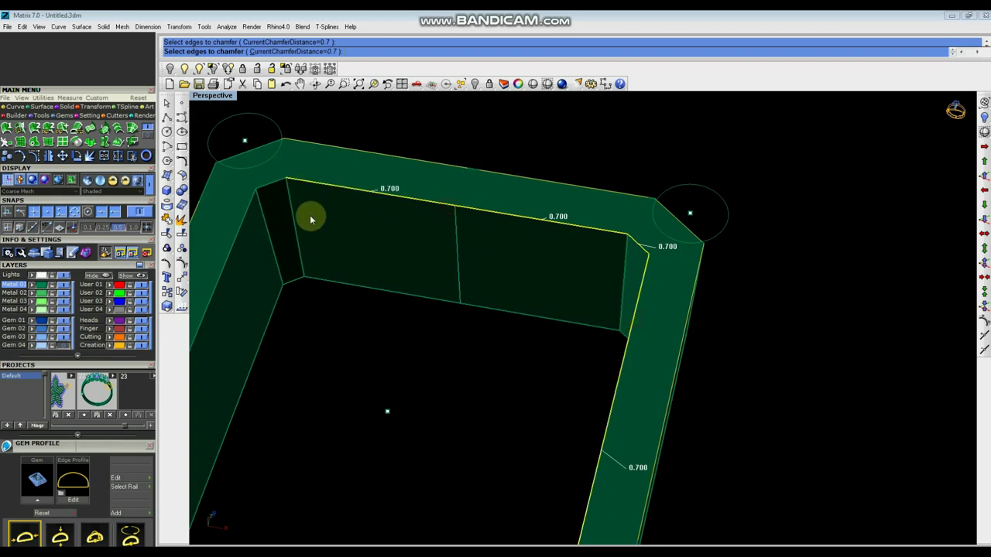
left_click(272, 189)
scroll(570, 157, "down", 10)
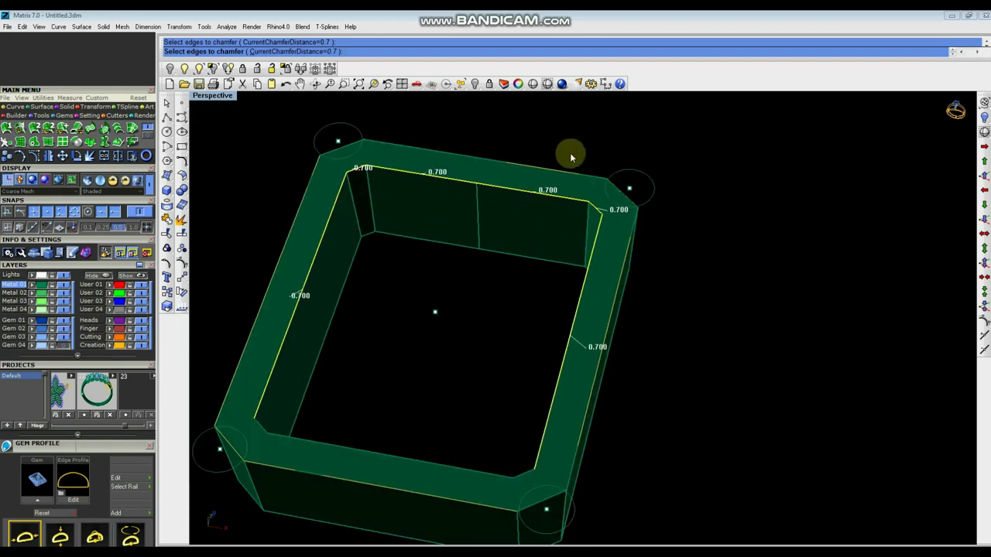
scroll(538, 318, "up", 6)
left_click(552, 316)
left_click(410, 301)
left_click(302, 275)
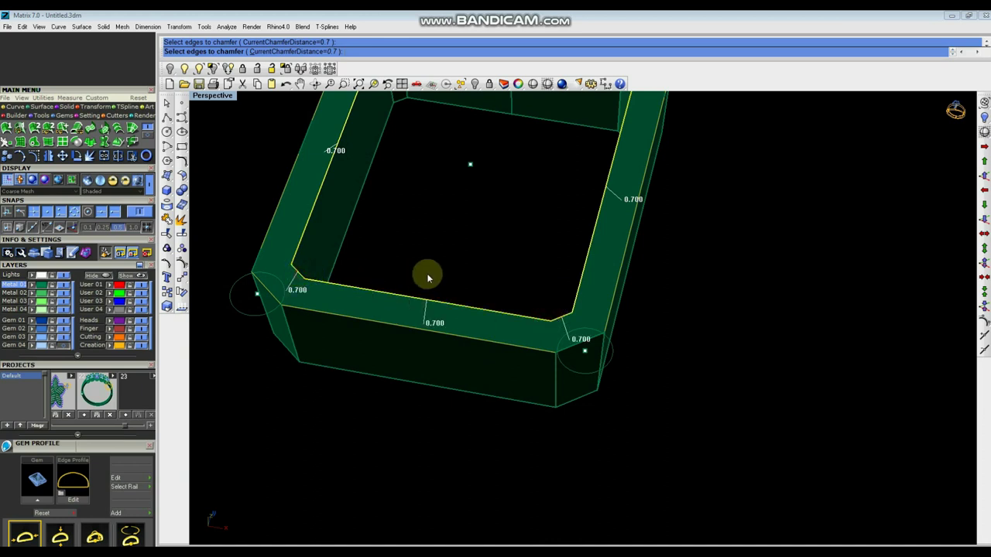
scroll(433, 275, "down", 8)
right_click(441, 275)
right_click(441, 275)
Inspect the chamfered gem seat from several sides and show the diamond again in the bezel
scroll(527, 209, "up", 8)
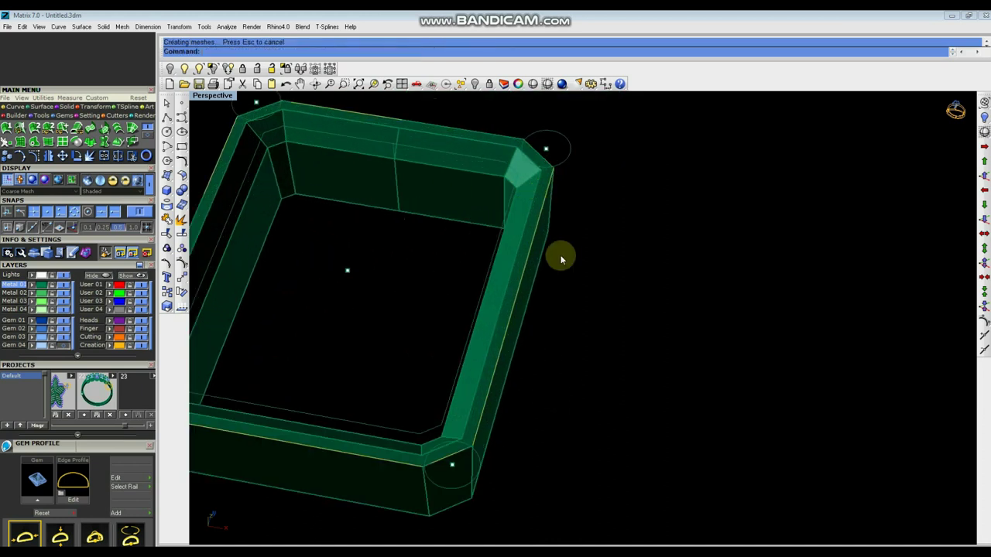
right_click_drag(632, 287, 616, 307)
scroll(662, 262, "down", 4)
scroll(554, 172, "up", 8)
scroll(564, 222, "down", 6)
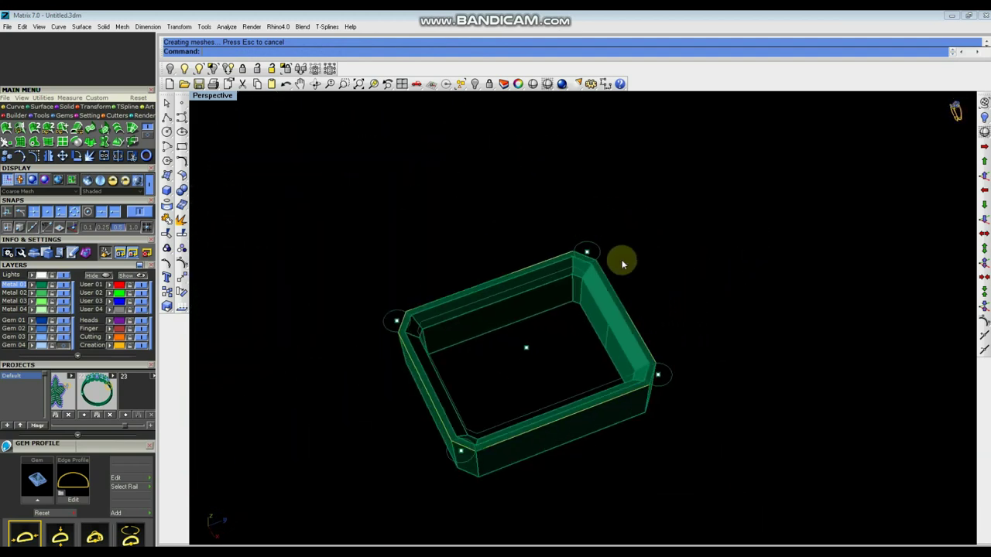
right_click_drag(667, 410, 692, 376)
scroll(692, 376, "up", 5)
left_click(666, 332)
scroll(563, 306, "down", 5)
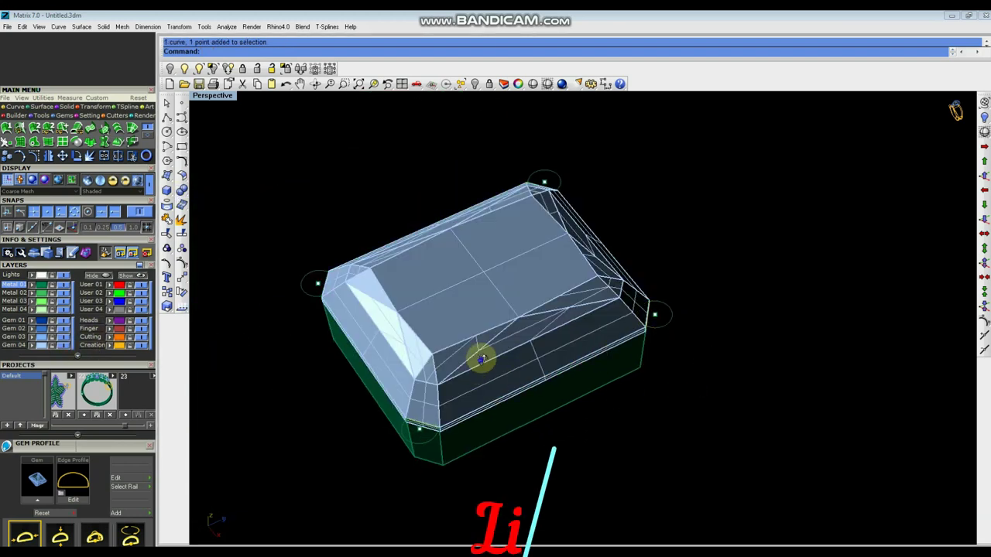
Extrude one corner prong circle into a vertical solid cylinder reaching from above the gem down to the bezel's base
right_click_drag(480, 356, 649, 328)
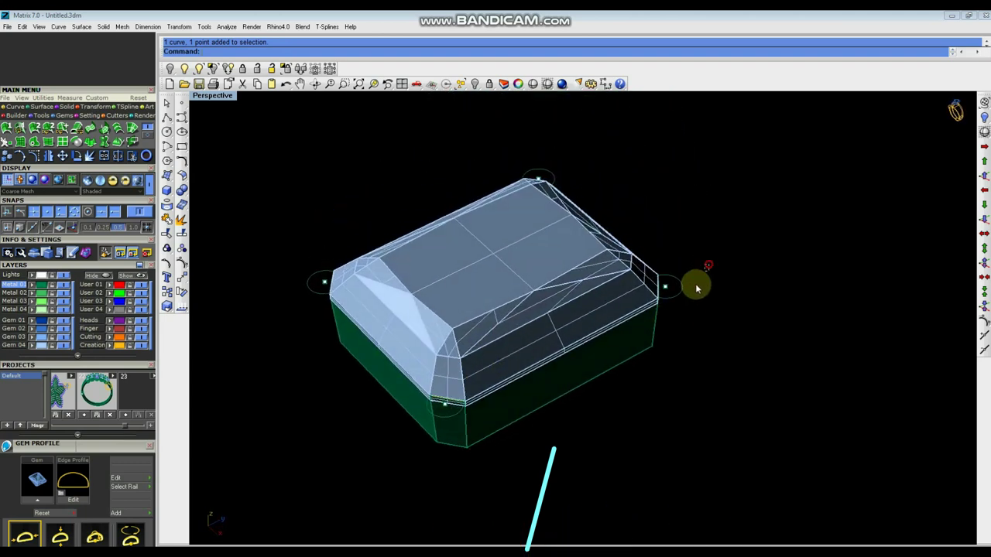
left_click(166, 192)
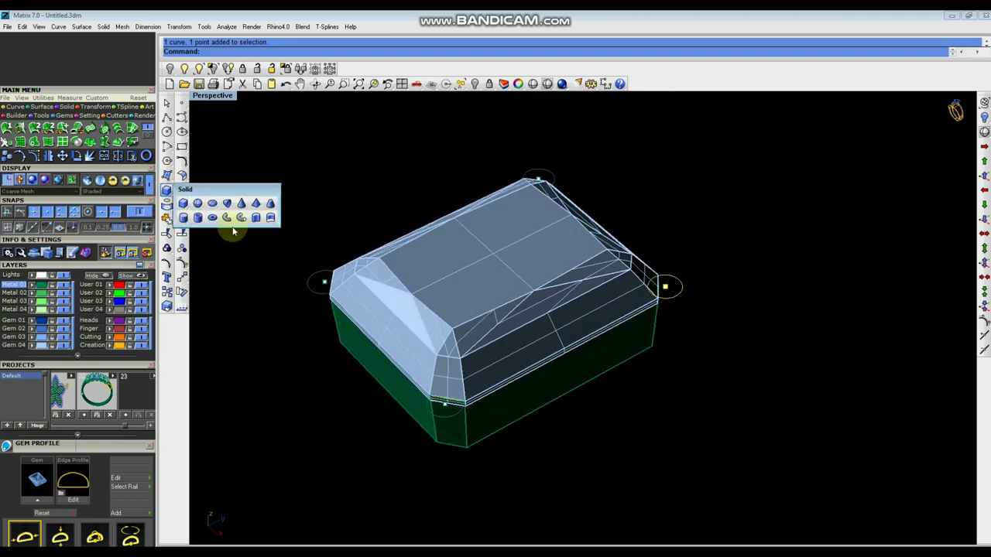
left_click(255, 218)
right_click_drag(679, 372, 661, 224)
left_click(650, 299)
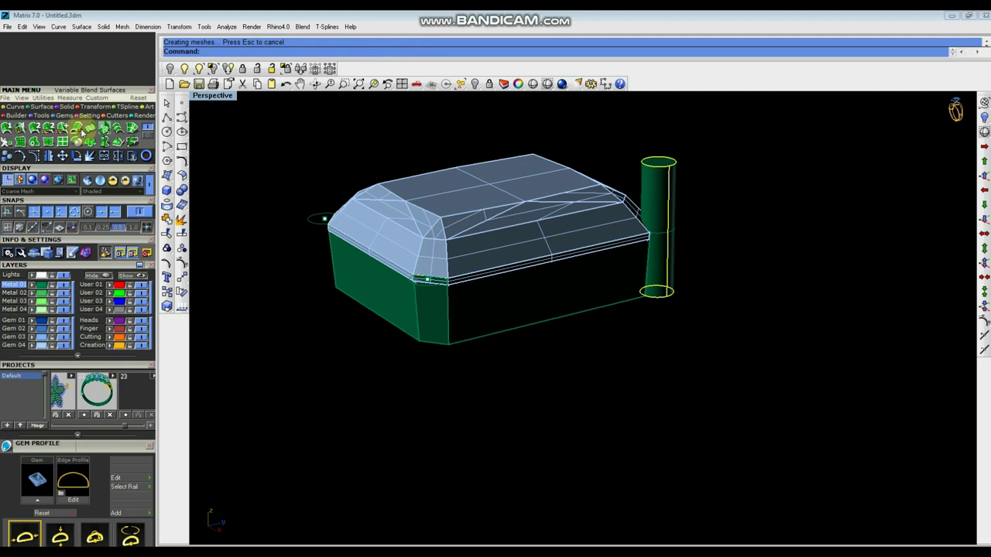
Shorten the prong cylinder slightly from its top with Scale1D, using the bottom end of its seam as the origin
left_click(89, 107)
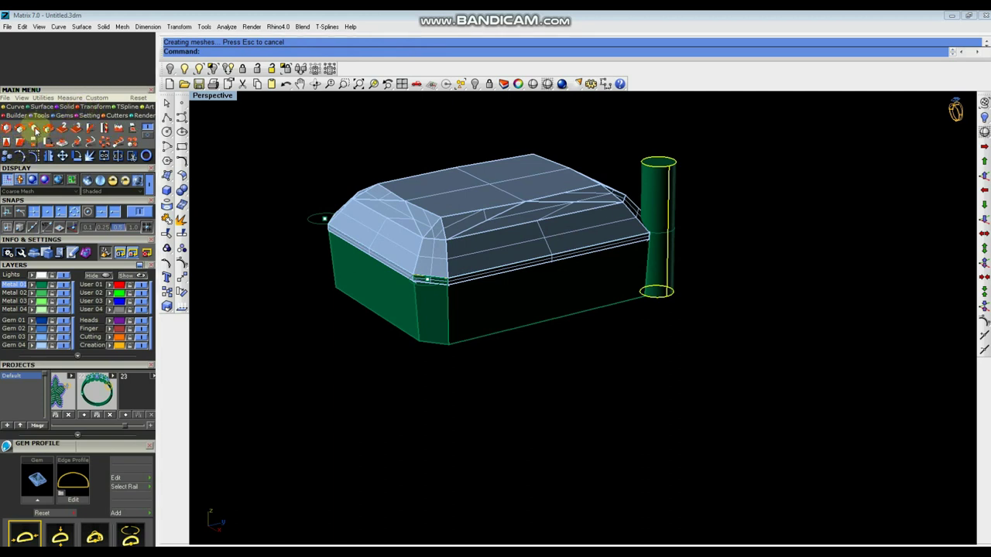
left_click(34, 128)
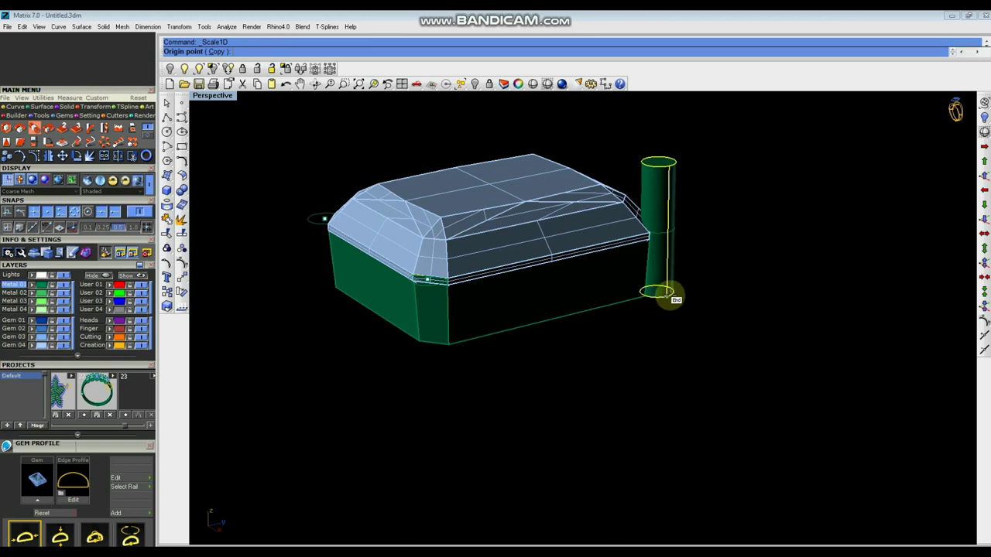
left_click(666, 295)
left_click(669, 167)
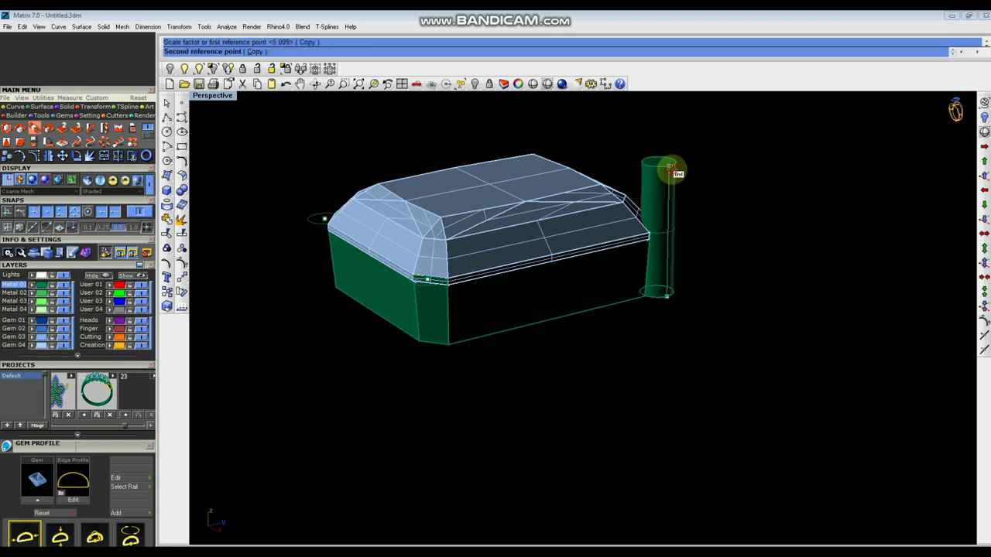
left_click(671, 176)
Fillet the top edge of the prong cylinder to round its tip
right_click_drag(663, 235, 668, 259)
type("fe")
key("Return")
key("Return")
key("Return")
right_click_drag(663, 243, 683, 262)
left_click(684, 252)
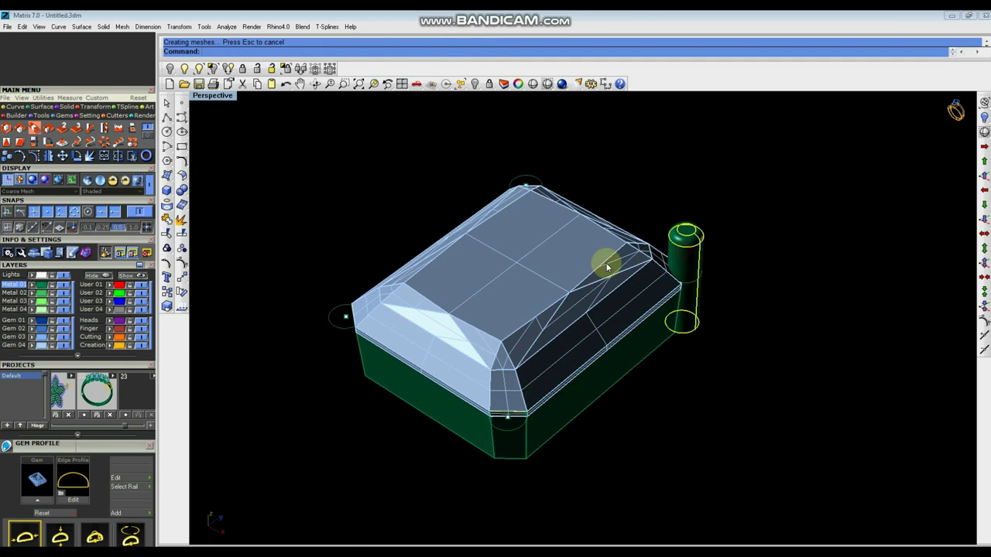
Mirror a copy of the prong about a plane through the origin onto the neighbouring back corner of the bezel
scroll(604, 265, "down", 5)
type("mi")
key("Return")
type("0")
key("Return")
left_click(700, 182)
key("Return")
scroll(669, 379, "up", 5)
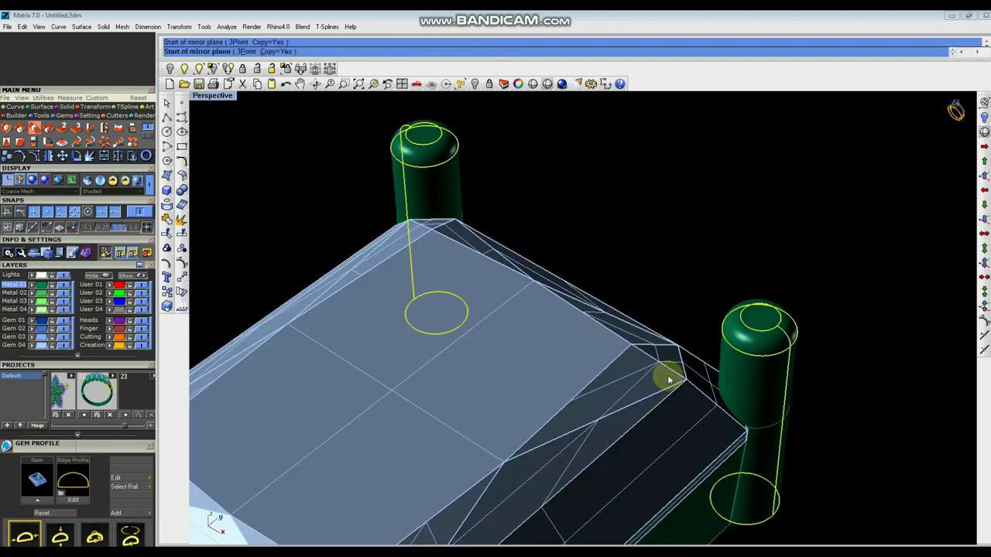
scroll(661, 387, "down", 4)
scroll(649, 389, "down", 3)
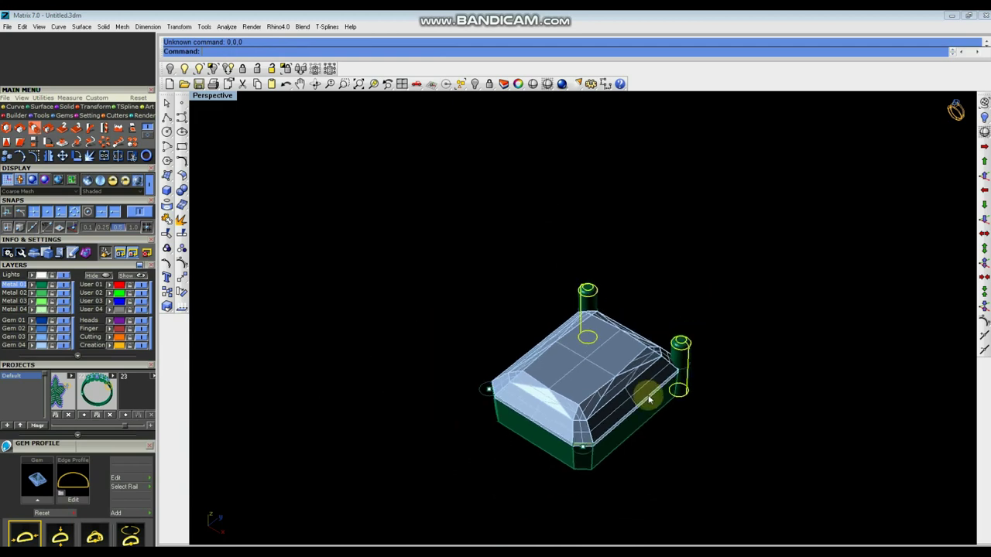
Try to mirror the two back prongs about a plane through the origin onto the opposite bezel corners
left_click(654, 396)
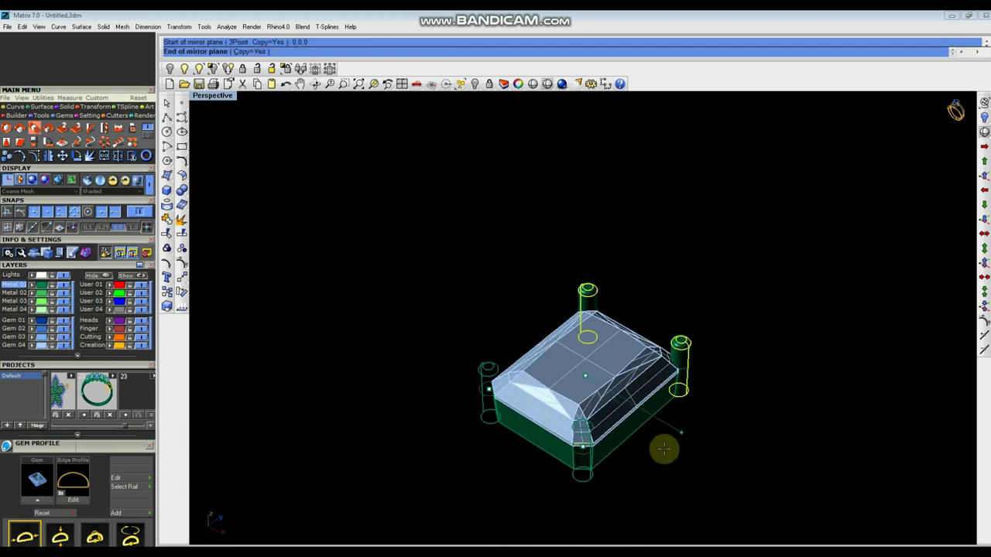
left_click(661, 449)
right_click_drag(709, 353, 629, 335)
key("ctrl+z")
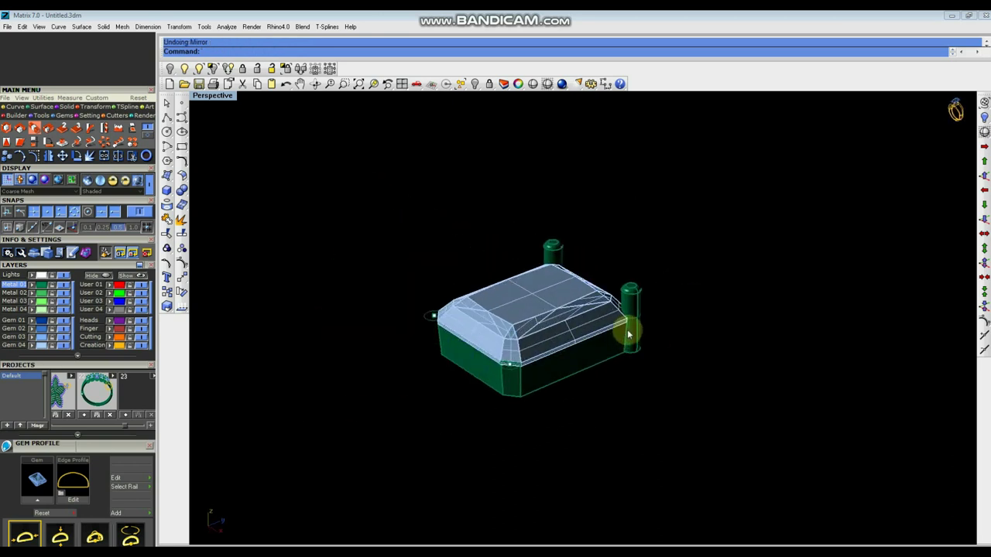
Tilt the single remaining prong slightly with Rotate3D, using an axis along the chamfered corner beside it, so its base leans towards the bezel
scroll(624, 327, "up", 3)
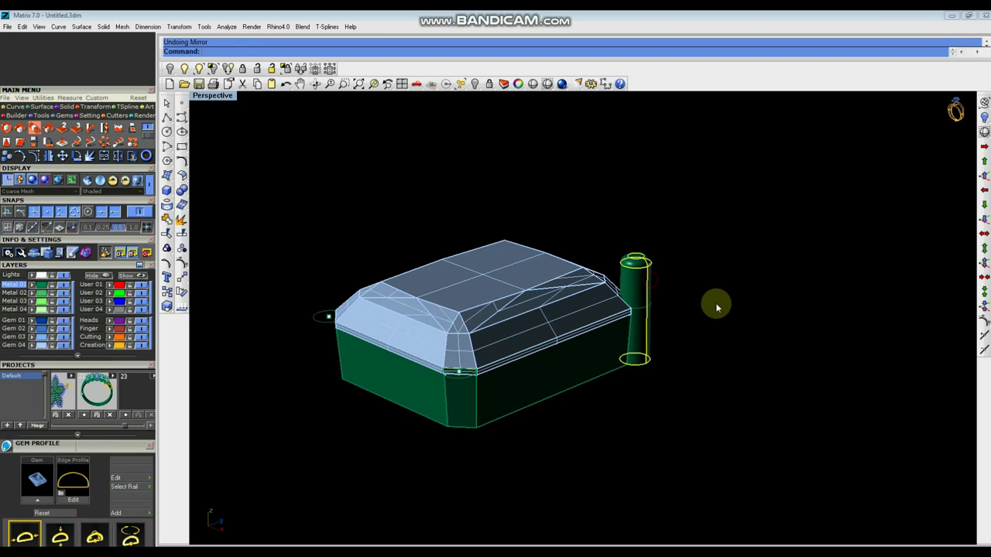
right_click_drag(717, 307, 689, 334)
right_click(182, 288)
right_click_drag(759, 255, 760, 288)
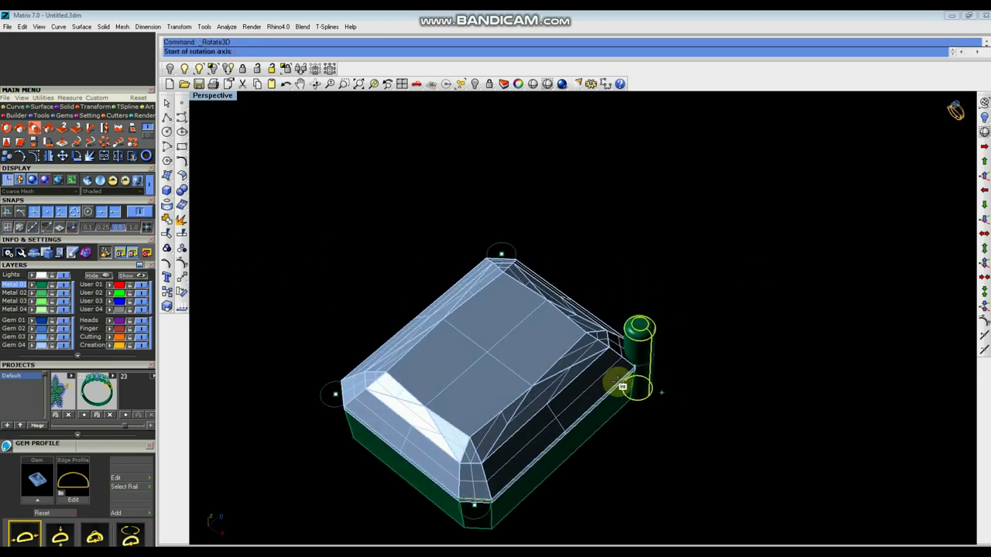
scroll(619, 383, "up", 5)
left_click(636, 329)
right_click_drag(549, 321, 526, 223)
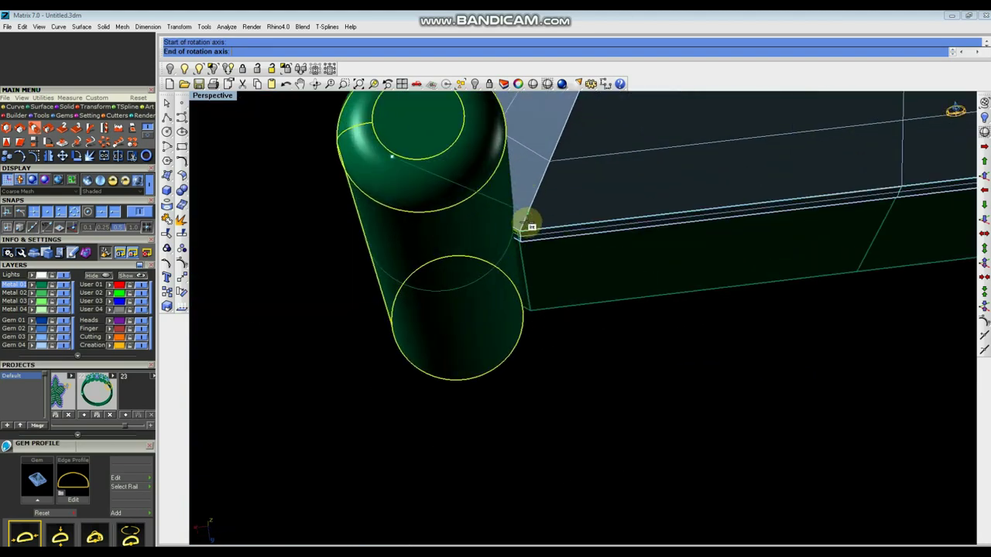
left_click(527, 235)
right_click_drag(679, 299, 836, 181)
left_click(834, 181)
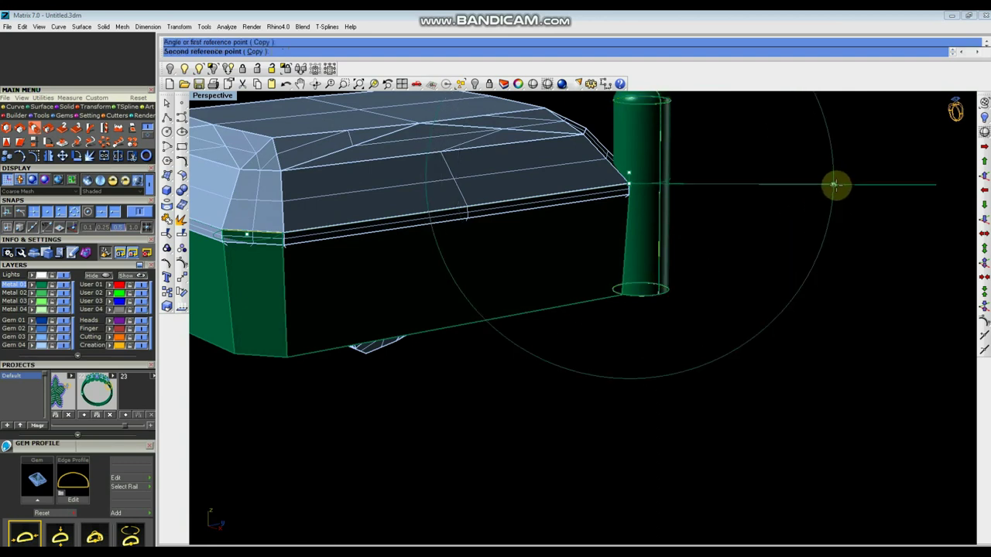
left_click(817, 234)
Mirror a copy of the tilted prong about a plane through the origin onto the neighbouring corner
right_click_drag(693, 325, 663, 345)
scroll(663, 346, "down", 6)
left_click(665, 266)
right_click_drag(742, 289, 735, 310)
type("Mi")
key("Return")
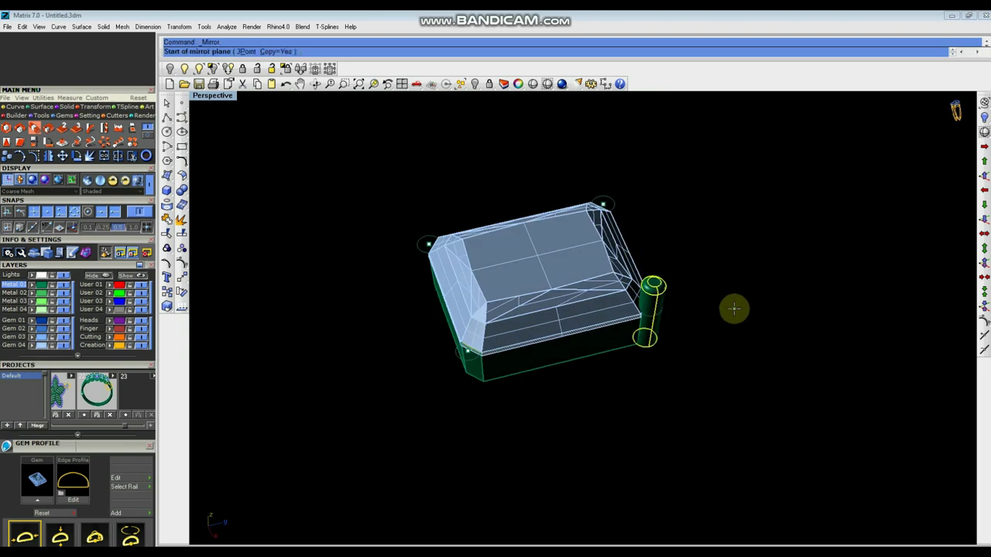
type("0")
key("Return")
left_click(763, 237)
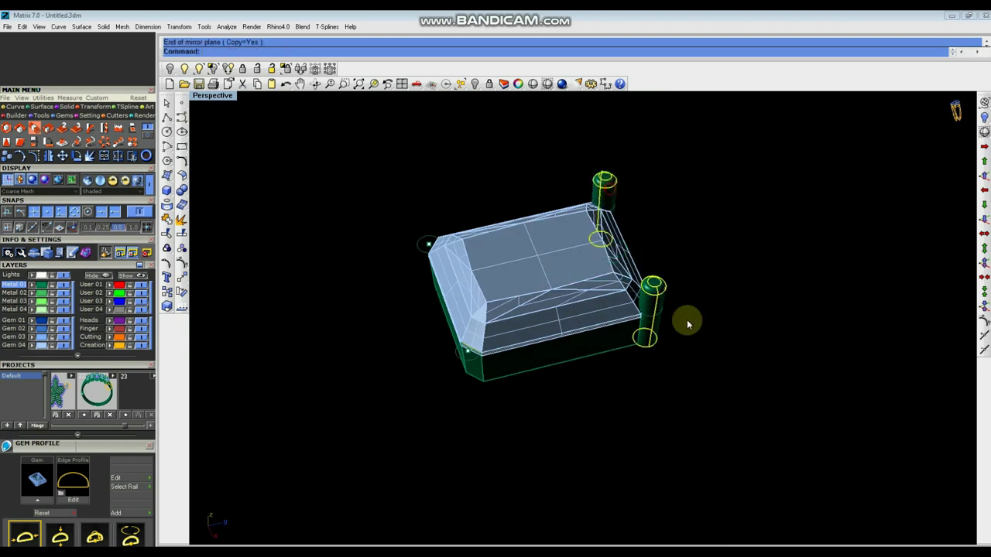
Mirror both tilted prongs about the other plane through the origin onto the two empty corners
type("0")
key("Return")
left_click(591, 442)
left_click(610, 414)
right_click_drag(559, 387, 601, 350)
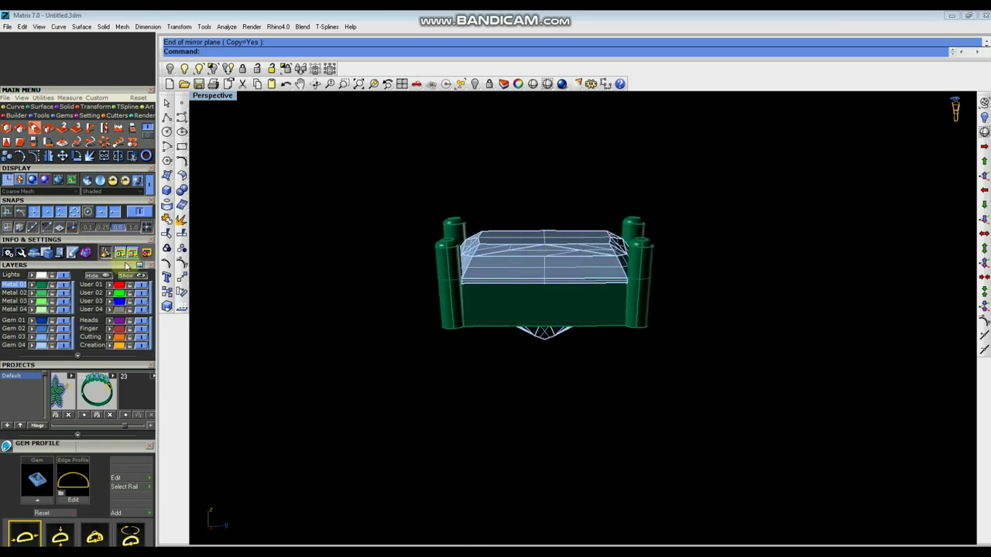
Hide the Gem 04 layer and group the bezel with its four prongs
left_click(64, 347)
right_click_drag(596, 271, 675, 196)
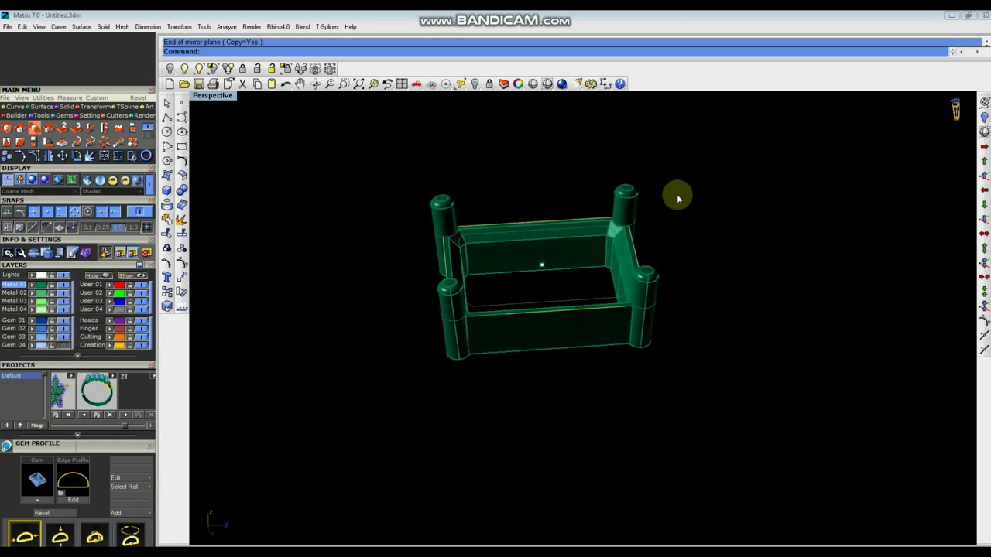
left_click_drag(699, 157, 335, 437)
key("ctrl+g")
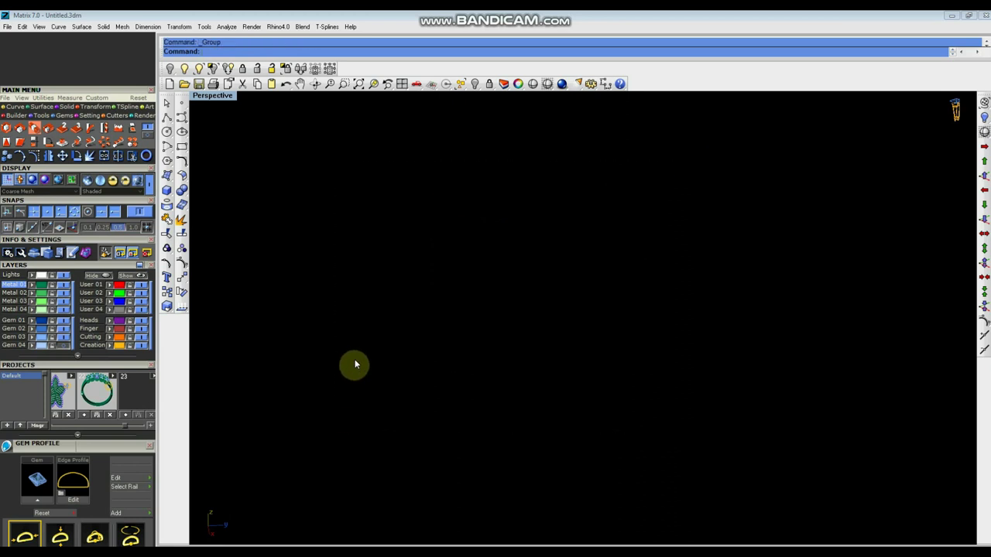
left_click(357, 343)
right_click_drag(425, 367, 498, 292)
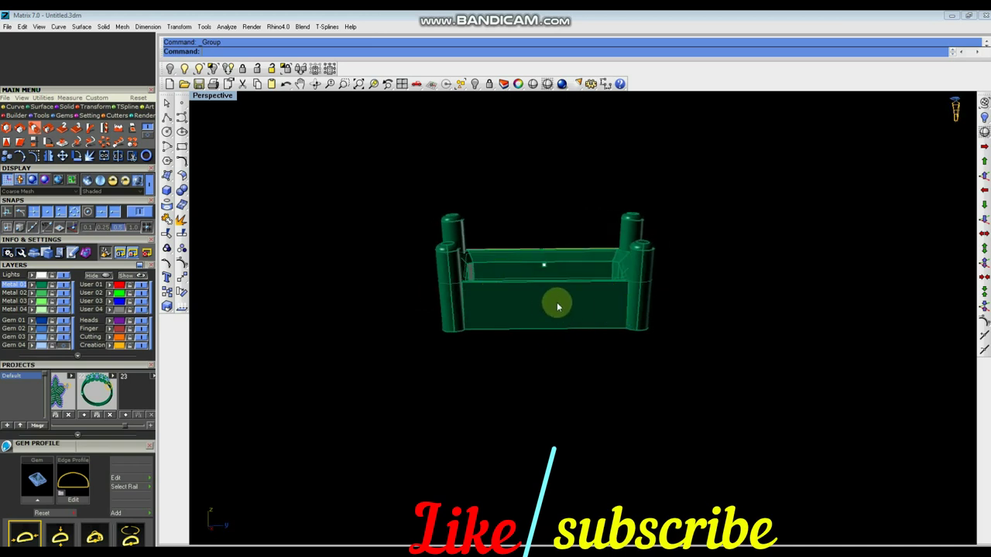
Draw a straight line in the Top view from 0,0,0 along the Y axis to beyond the bezel's short wall
right_click_drag(502, 303, 636, 333)
key("ctrl+F1")
scroll(636, 332, "down", 3)
type("l")
key("Return")
type("0,0,0")
key("Return")
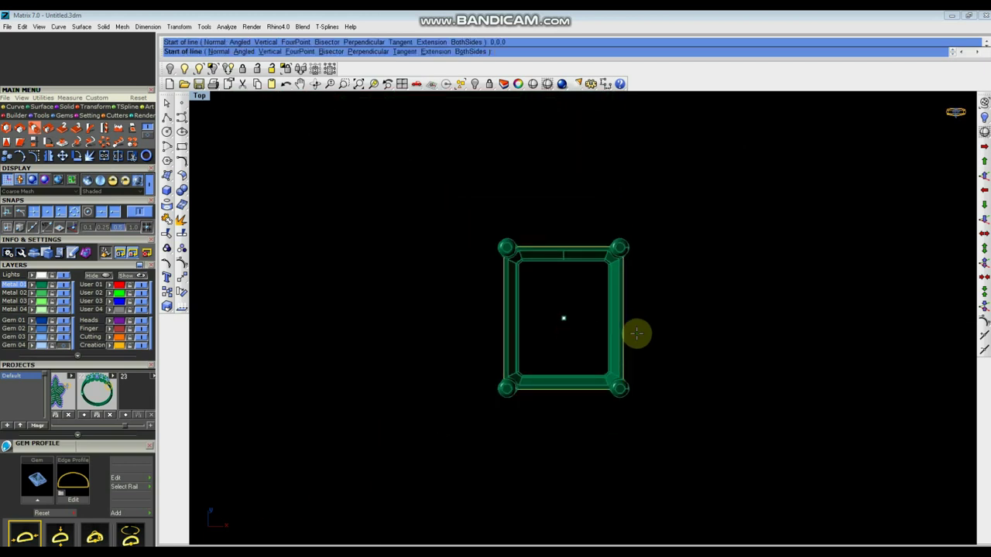
left_click(564, 144, "shift")
Offset the centre line to both sides and delete the original line
left_click(562, 201)
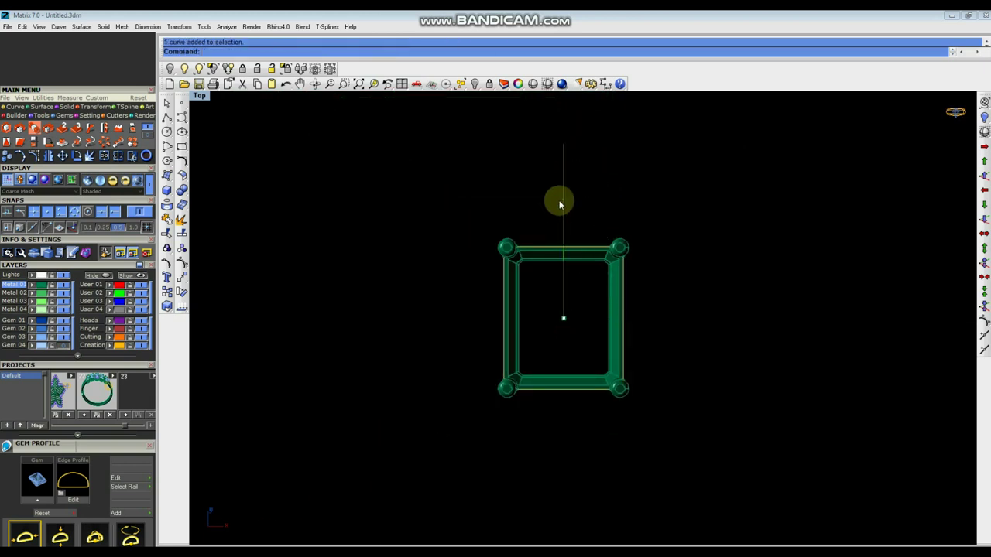
scroll(564, 202, "up", 4)
type("o")
key("Return")
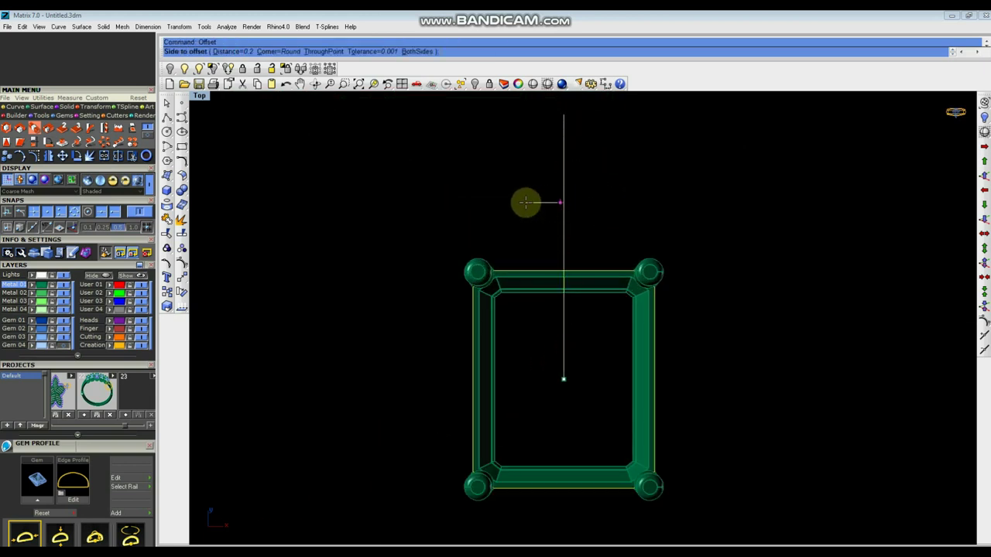
scroll(526, 202, "up", 3)
type("b")
key("Return")
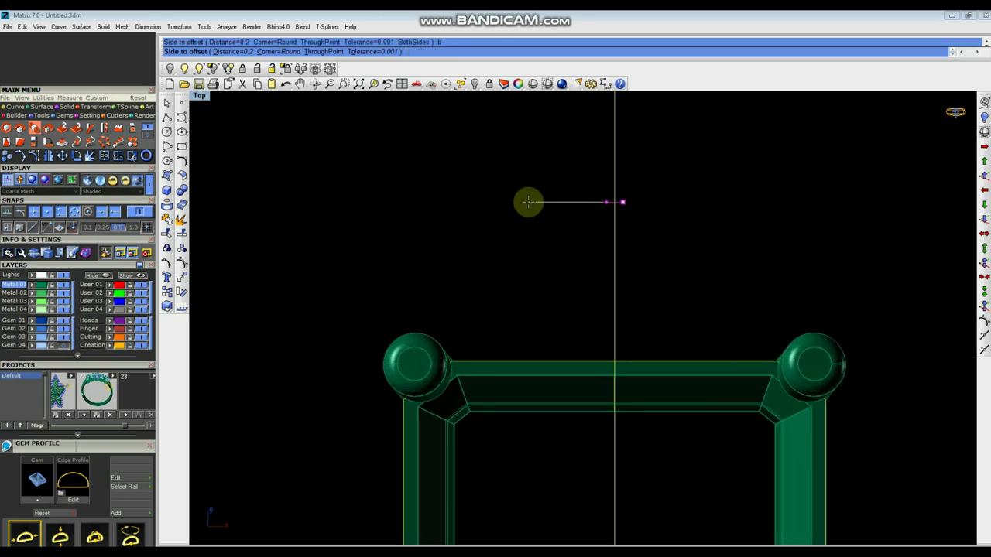
left_click(528, 202)
left_click(608, 302)
key("Delete")
Loft the two parallel offset lines into a narrow flat strip crossing the bezel's short wall
left_click_drag(685, 246, 531, 299)
scroll(534, 300, "down", 8)
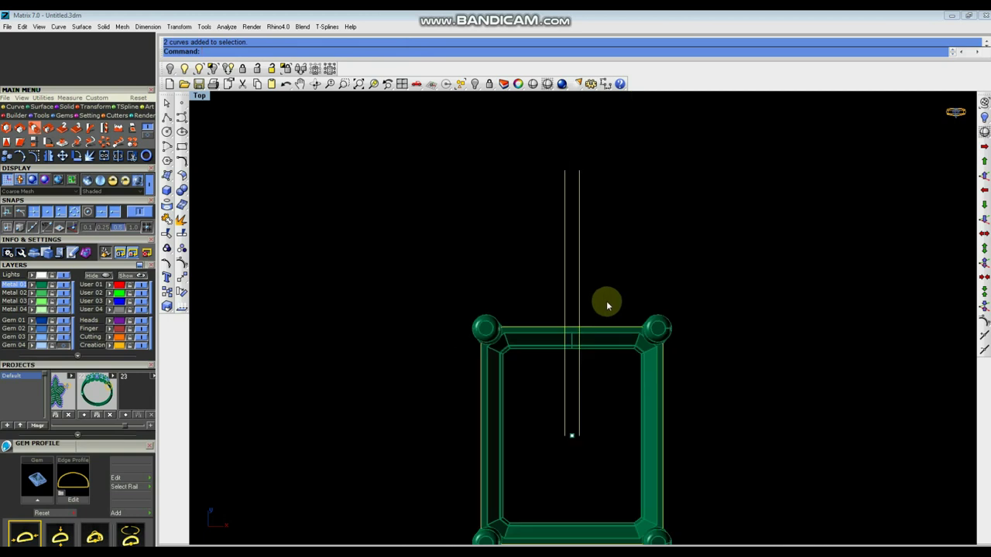
type("Lof")
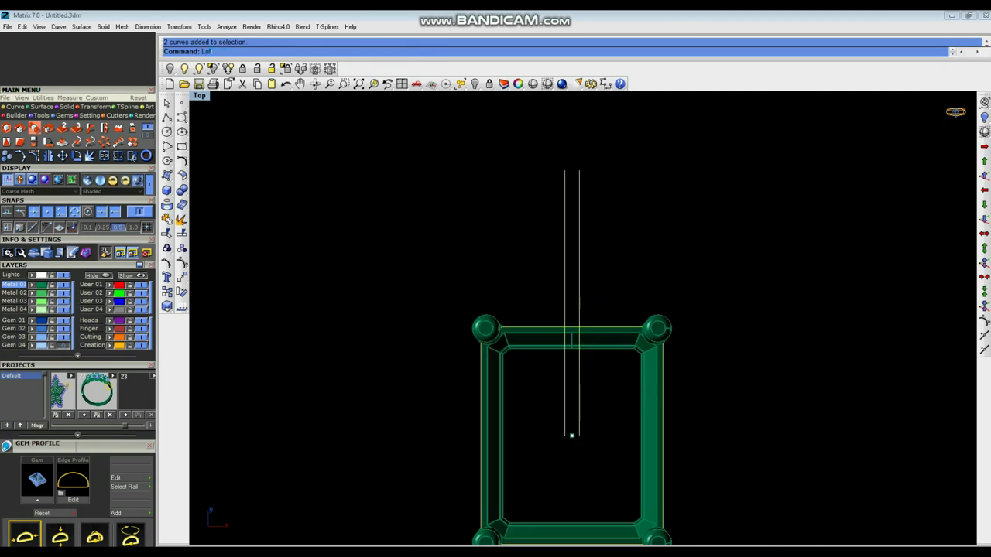
type("t")
key("Return")
key("Return")
scroll(581, 294, "up", 3)
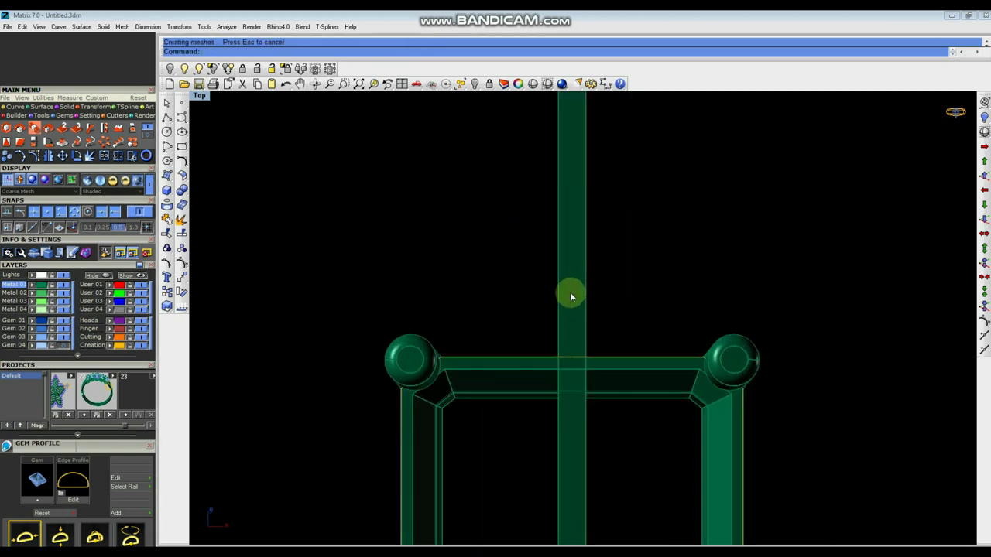
Create a flat surface filling the octagonal outer outline curve at the bezel's top
key("ctrl+F4")
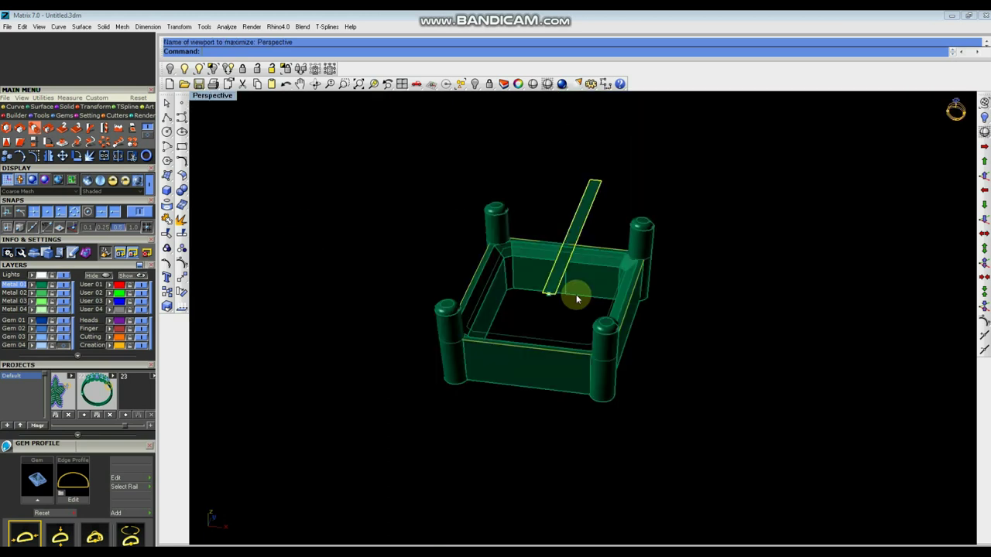
right_click_drag(762, 364, 624, 358)
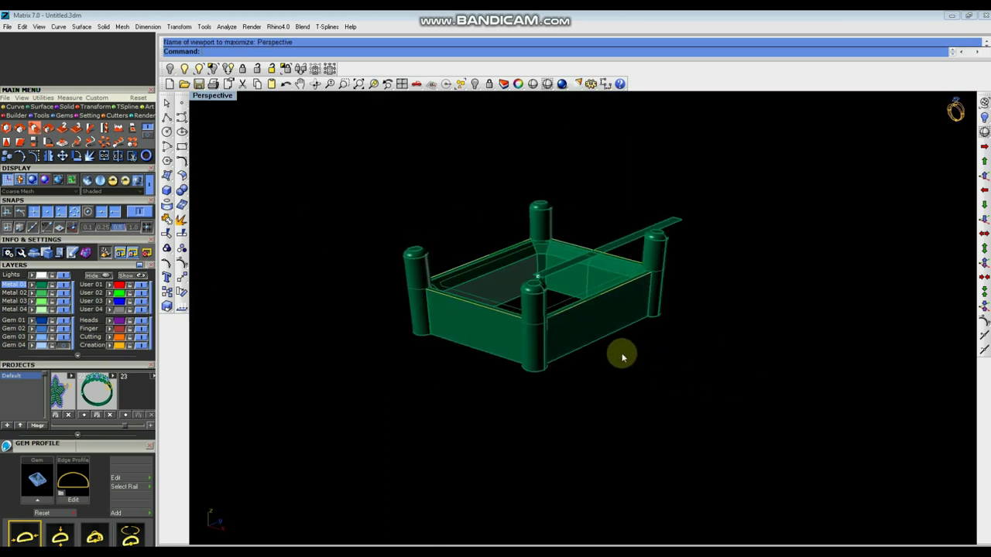
right_click_drag(428, 305, 537, 336)
left_click(522, 348)
left_click(260, 158)
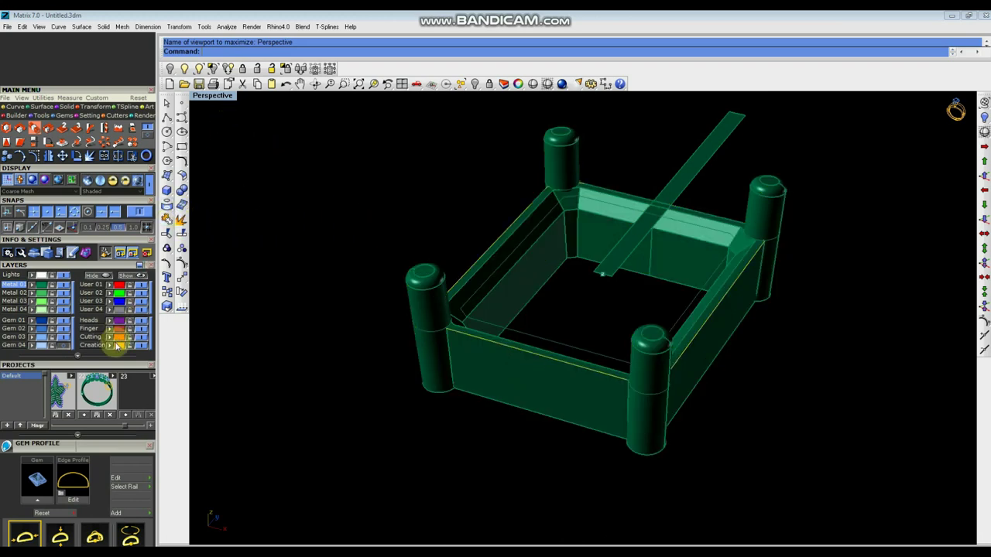
left_click(627, 336)
right_click_drag(626, 336, 676, 319)
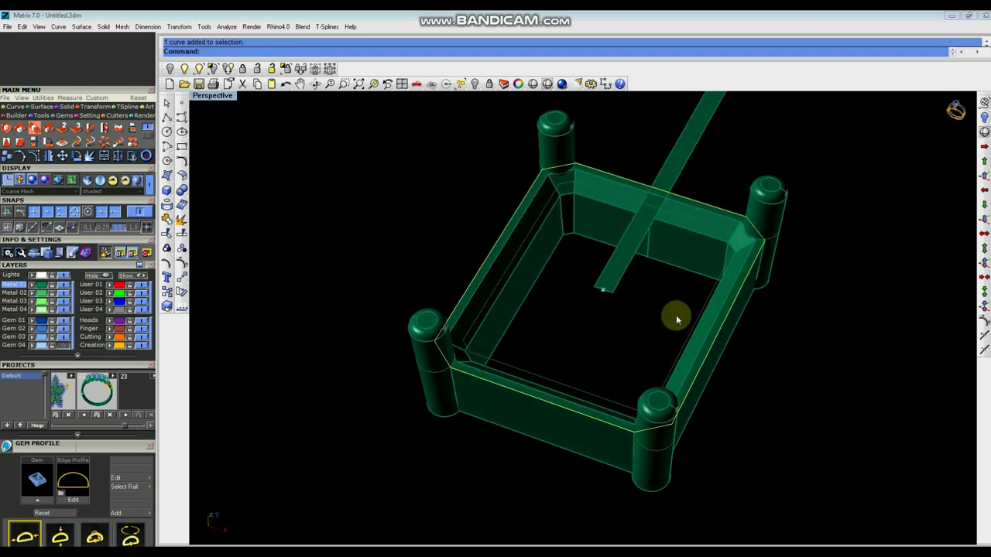
type("tch")
key("Return")
key("Return")
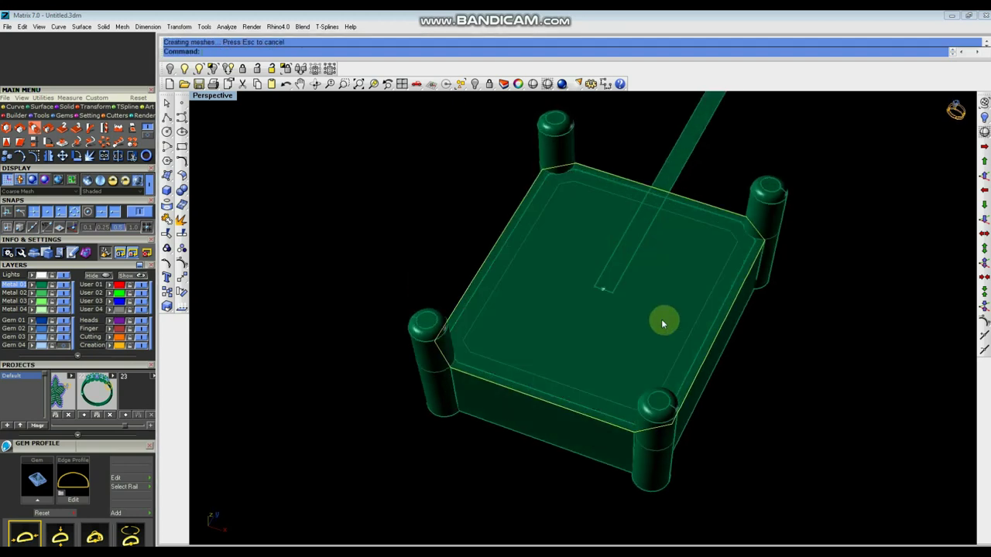
Lower the flat octagonal surface in 0.1 mm steps until it sits below the bezel's top rim
right_click_drag(619, 316, 684, 292)
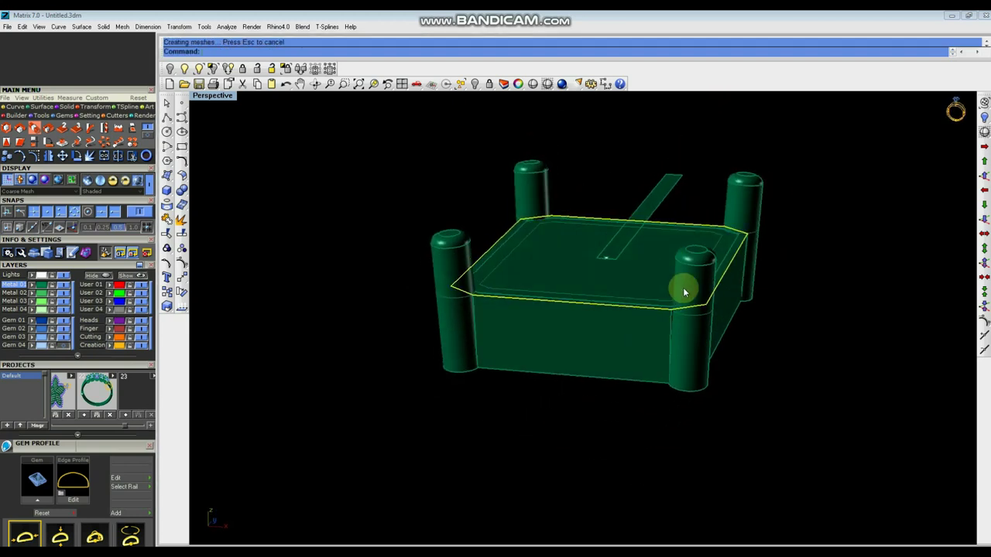
left_click(982, 223)
right_click_drag(861, 288, 841, 259)
key("Return")
key("Return")
key("Return")
key("Return")
key("Return")
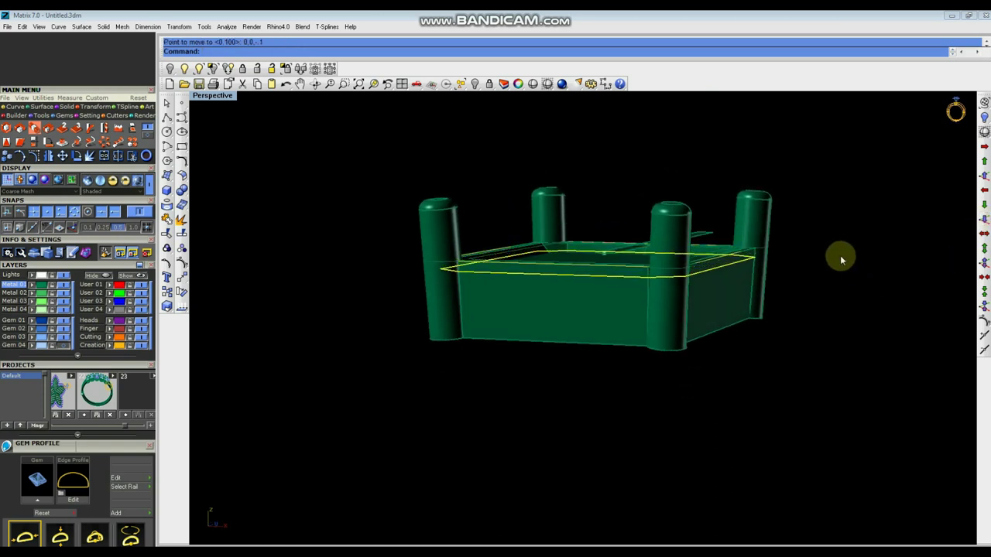
key("Down")
key("Down")
key("Down")
key("Down")
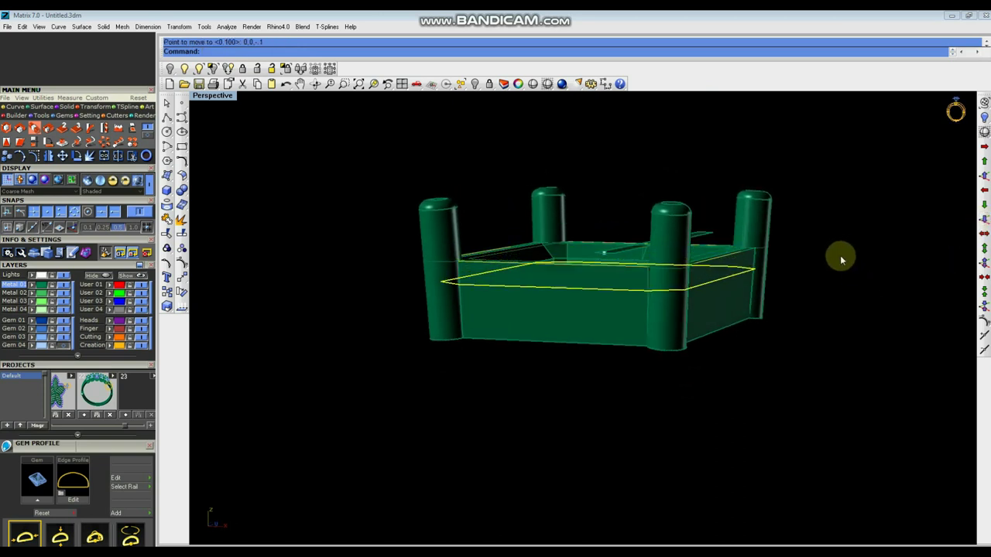
left_click(843, 267)
Scale the flat octagonal surface up about the origin so it extends past the bezel and all four prongs
scroll(717, 283, "up", 3)
left_click(719, 284)
scroll(707, 241, "down", 4)
right_click_drag(707, 241, 732, 308)
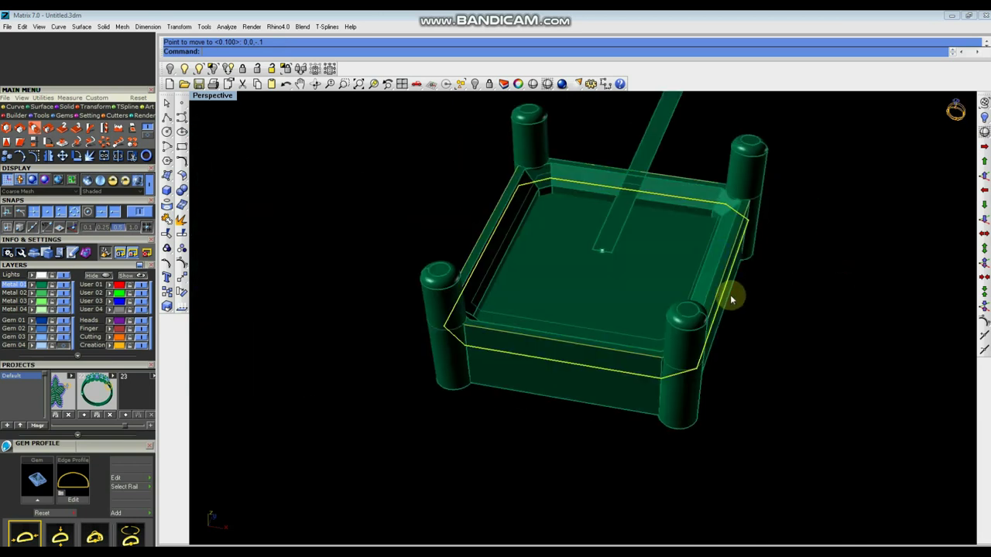
left_click(816, 287)
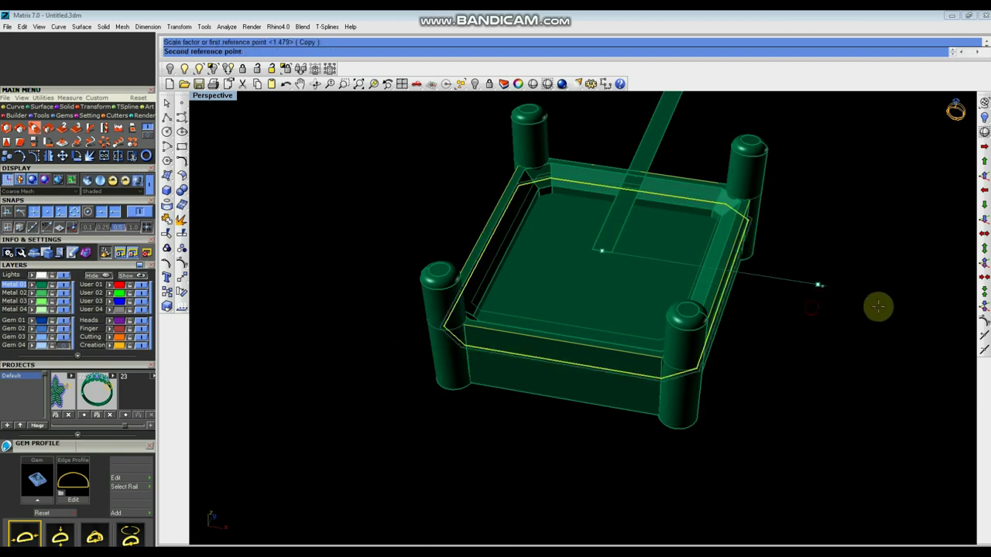
left_click(914, 305)
right_click_drag(682, 276, 713, 279)
Offset the enlarged octagonal surface downward by 1 mm as a solid slab
right_click_drag(832, 309, 826, 292)
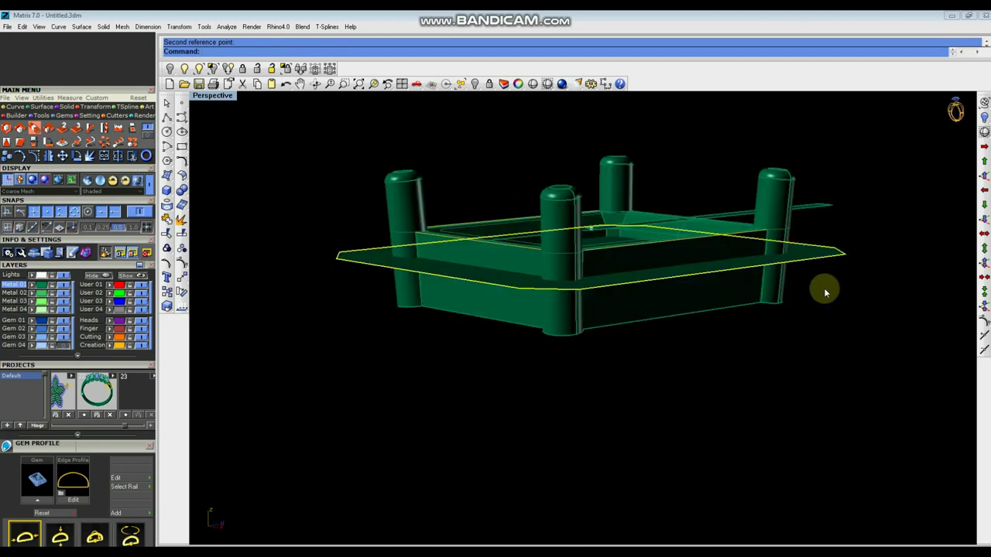
key("Return")
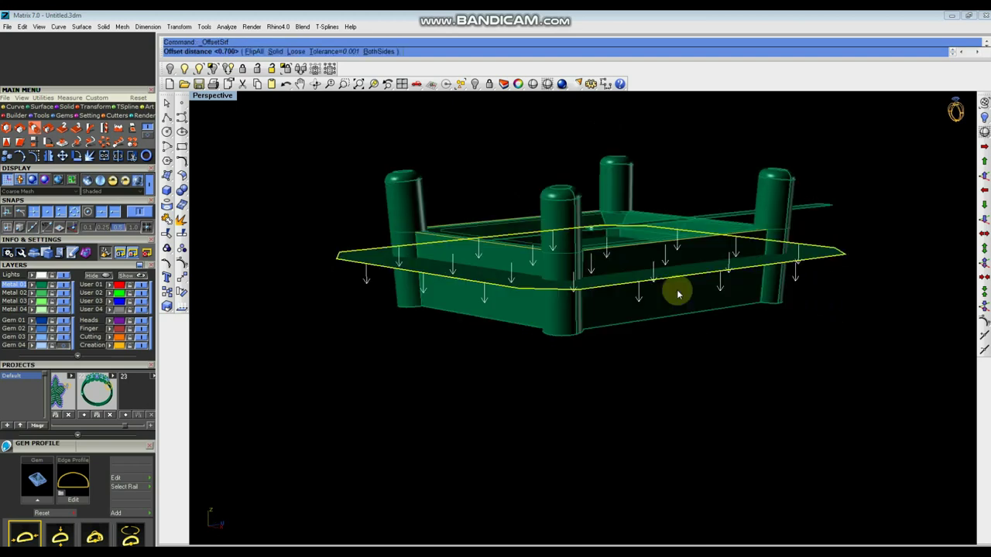
left_click(275, 51)
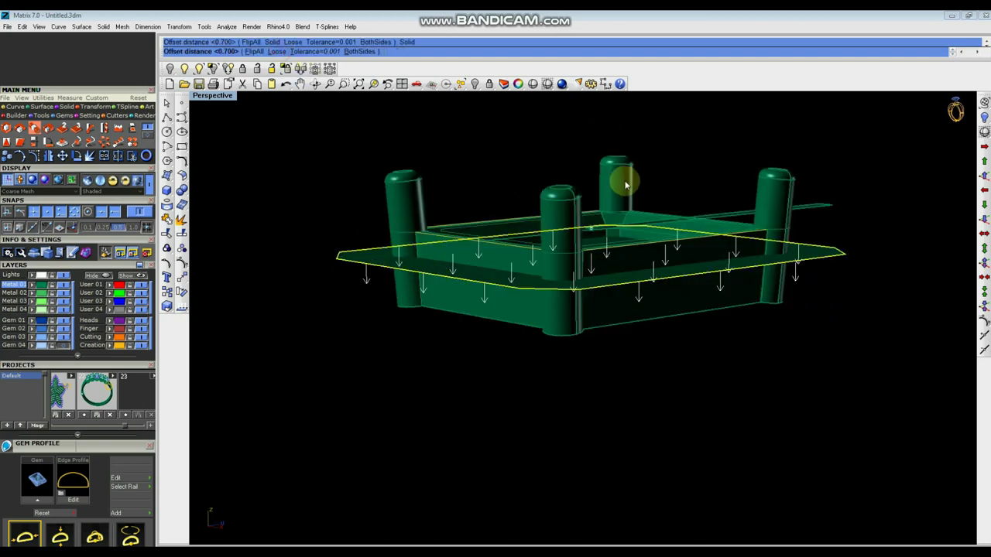
key("Return")
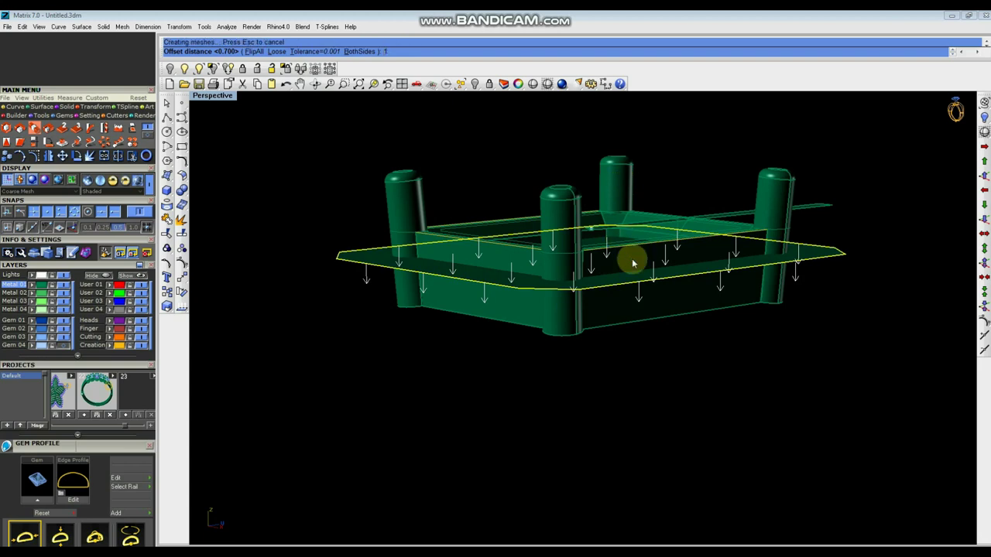
key("Escape")
Boolean-split the bezel and prong group with the octagonal slab, and delete the slab
right_click_drag(621, 291, 753, 226)
left_click(617, 280)
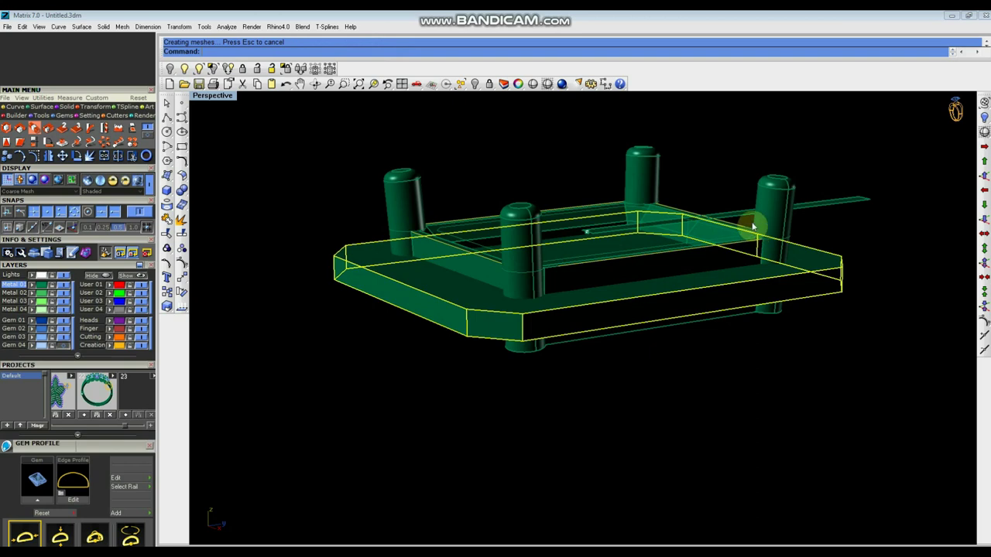
left_click(636, 167)
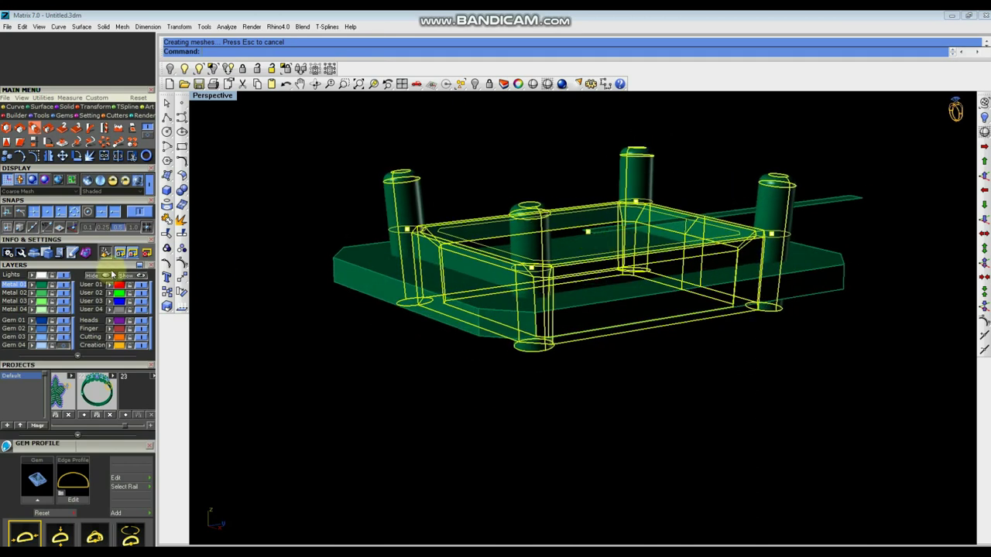
left_click(182, 190)
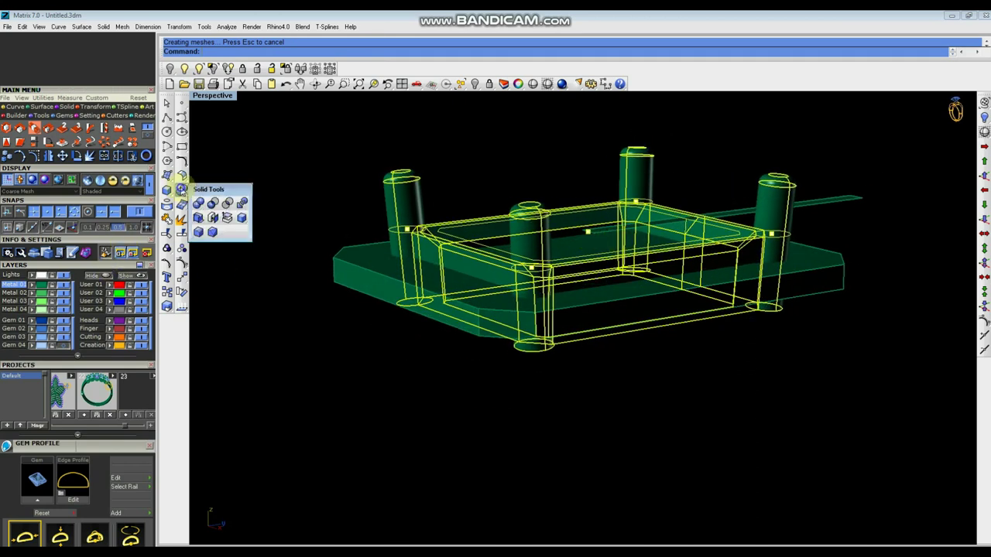
left_click(240, 203)
left_click(347, 268)
key("Return")
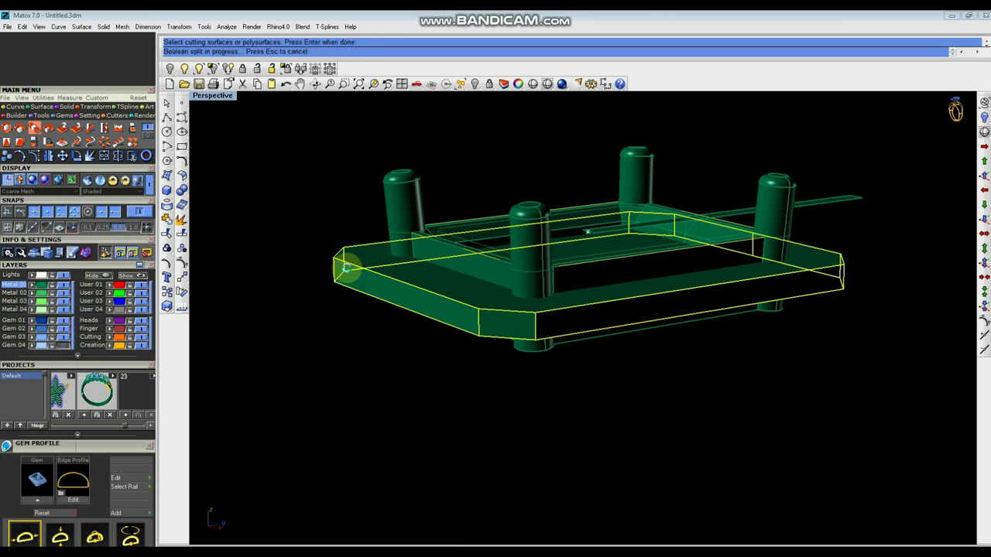
left_click(348, 268)
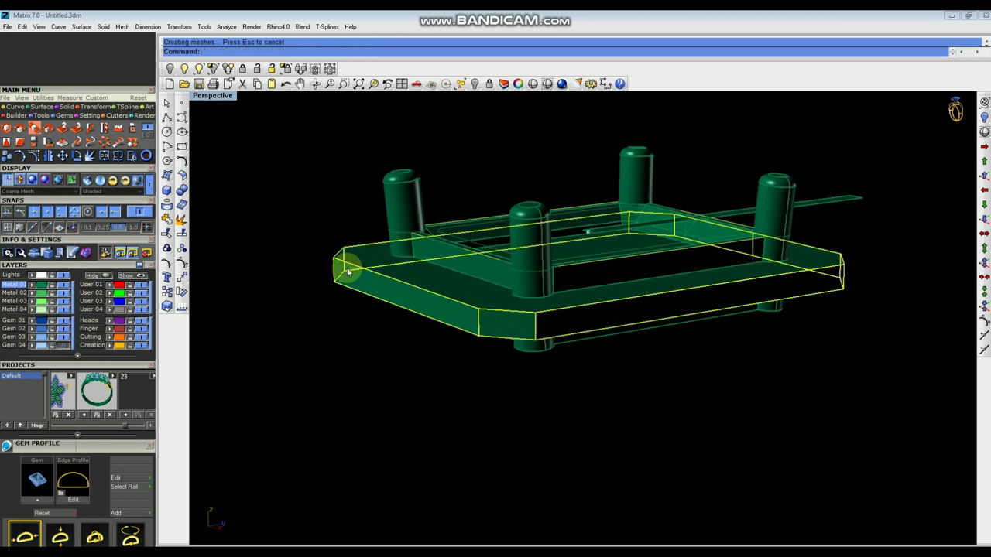
key("Delete")
Check the grouping of the split bezel pieces and display the Front view in shaded mode
right_click_drag(348, 268, 570, 328)
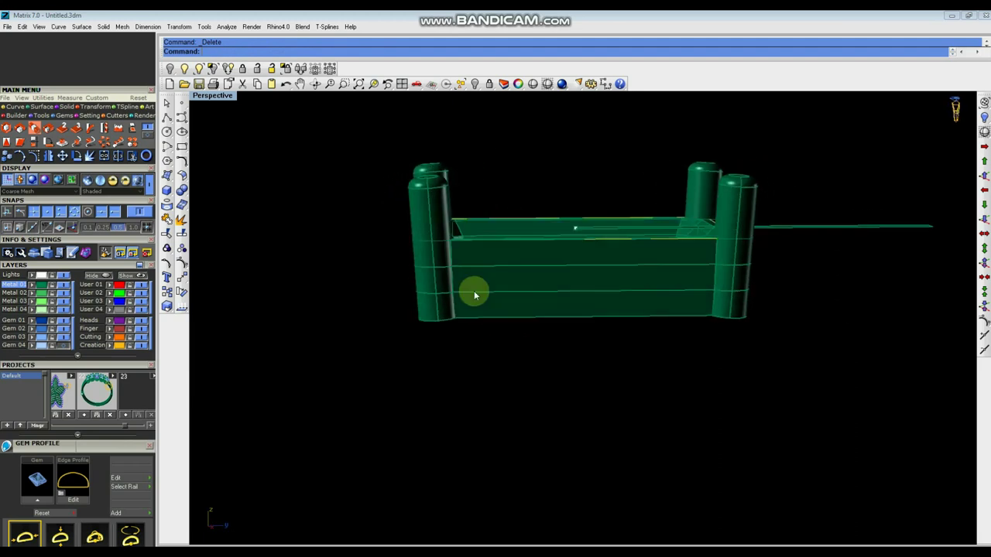
left_click(476, 248)
left_click(369, 292)
left_click(482, 284)
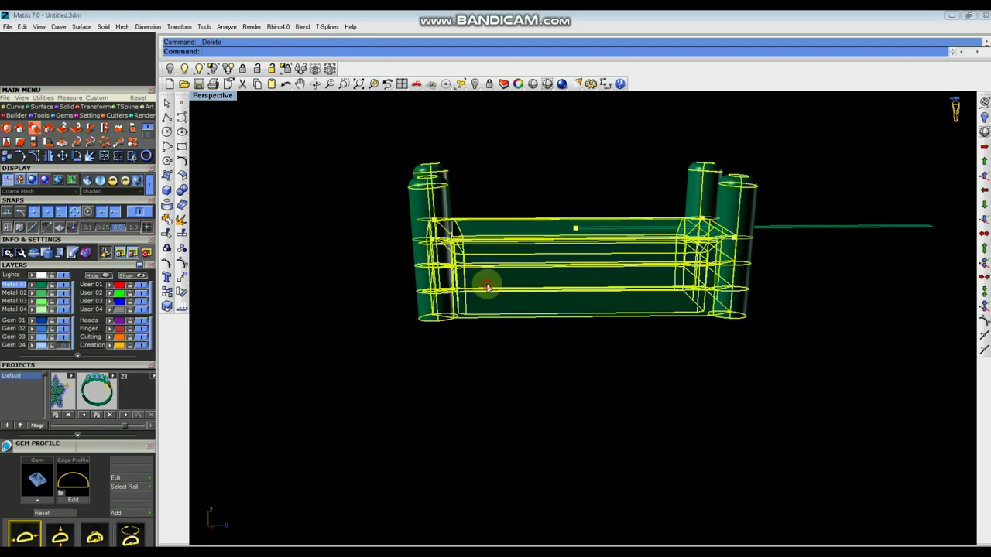
left_click(482, 341)
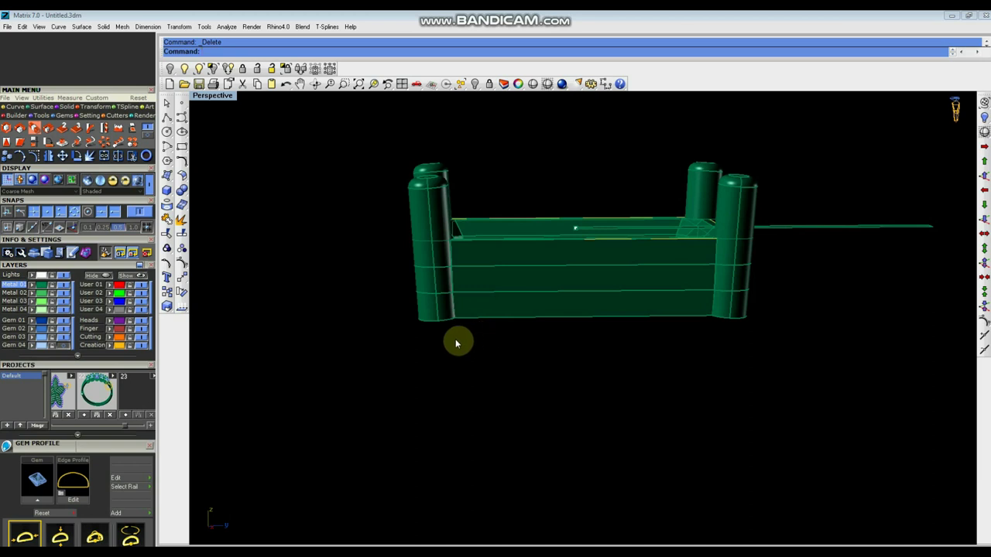
right_click_drag(454, 336, 486, 314)
key("ctrl+F2")
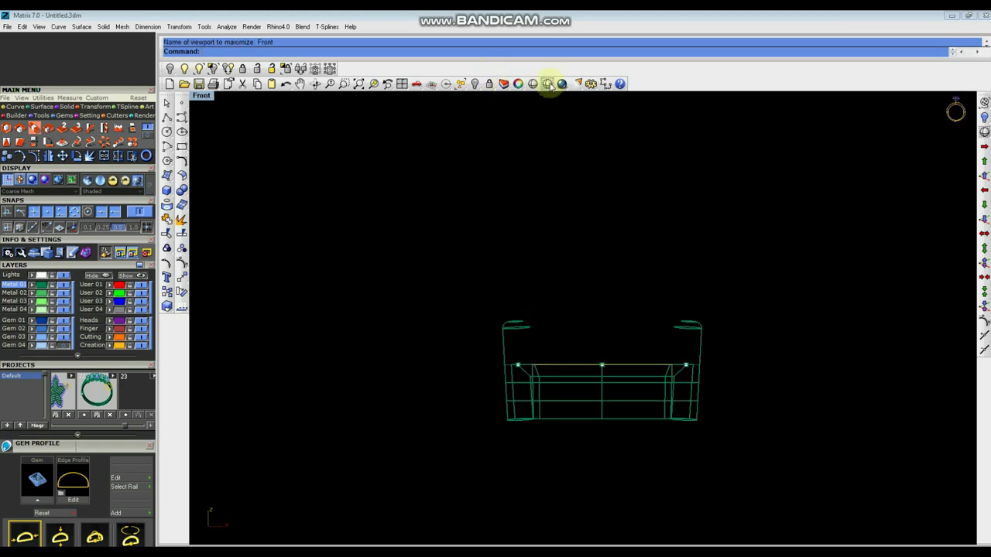
left_click(547, 84)
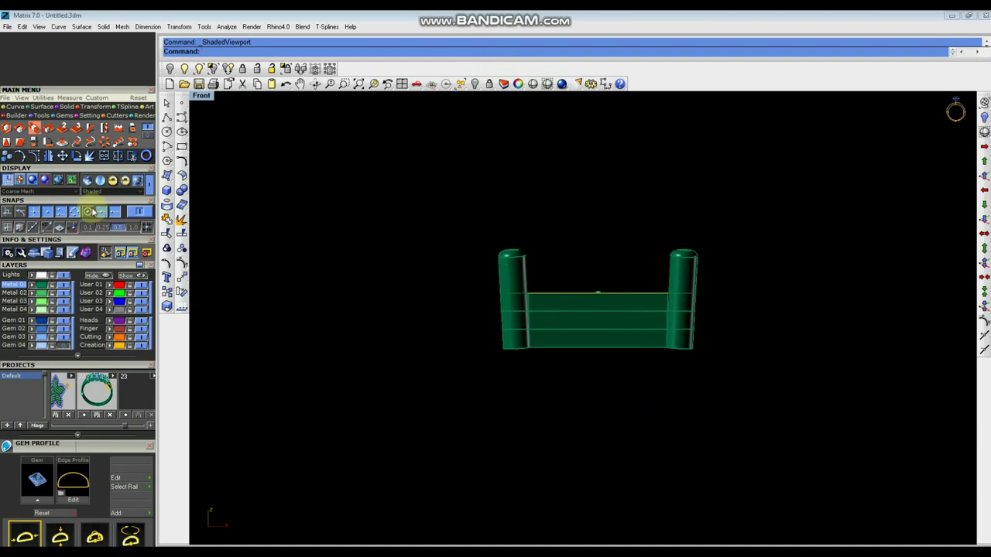
Remove the middle band of bezel walls and prong segments from the setting's group
left_click(167, 247)
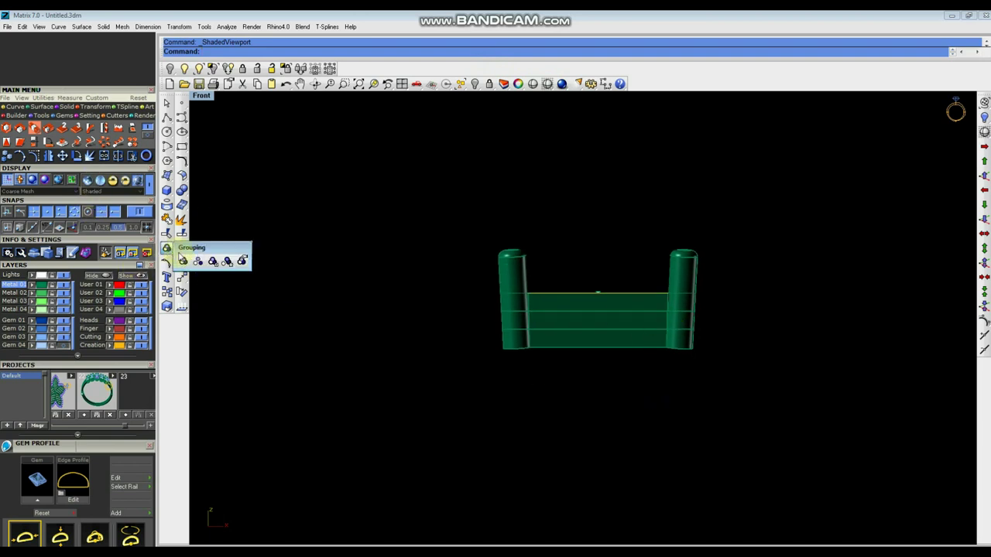
left_click(226, 261)
scroll(717, 325, "up", 4)
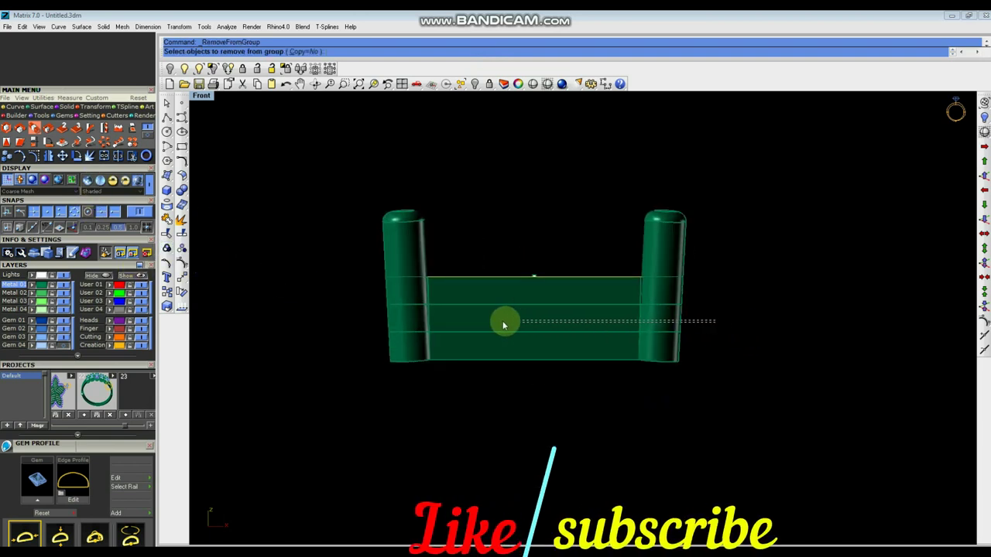
left_click_drag(370, 331, 345, 331)
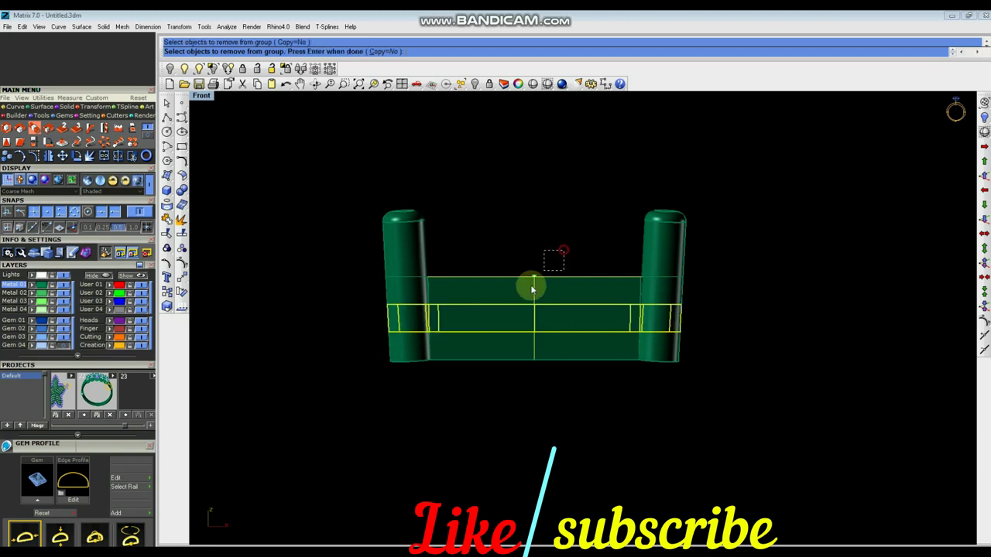
key("ctrl+F4")
right_click_drag(708, 347, 693, 365)
key("Return")
right_click_drag(582, 350, 549, 363)
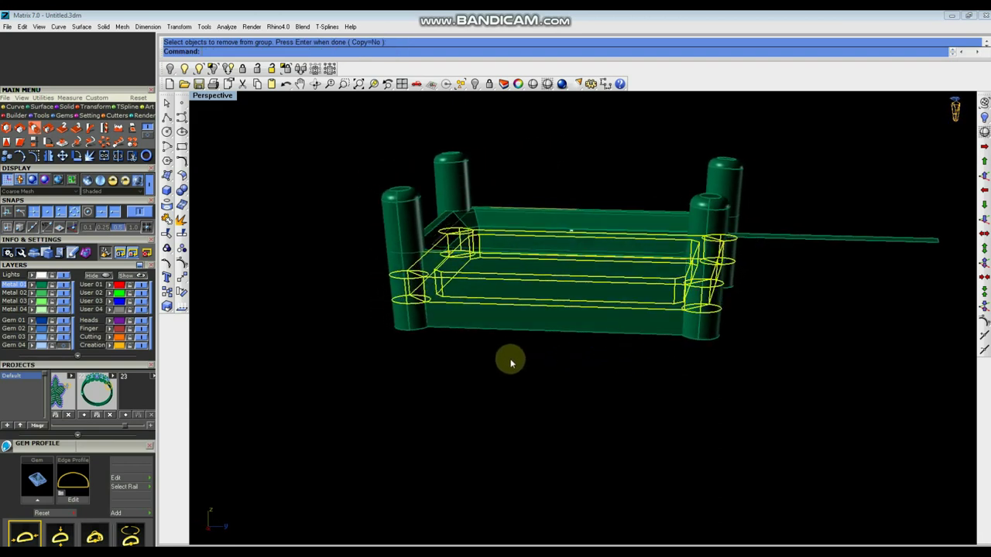
Try removing the middle band's long wall and corner prong segment from the group again
right_click(511, 362)
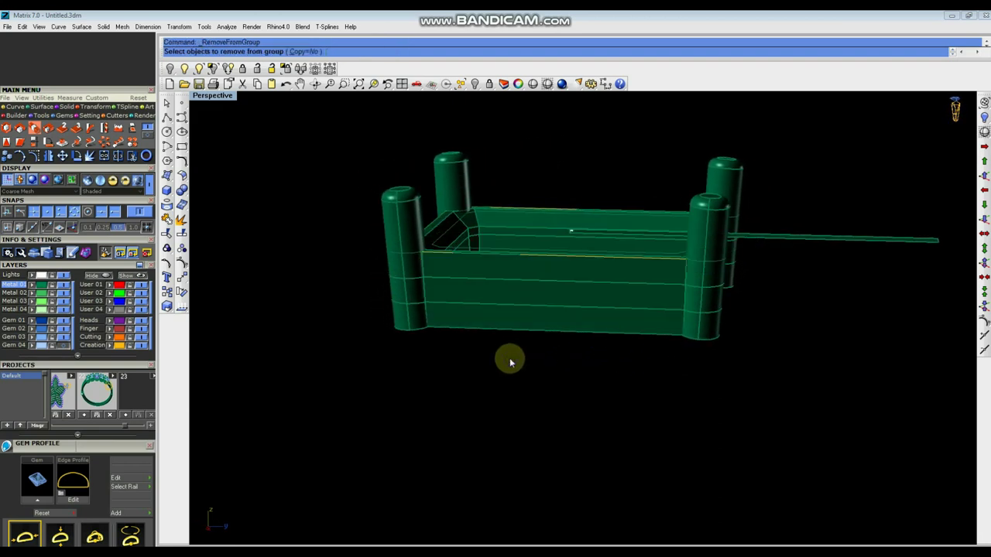
left_click(532, 294)
right_click_drag(494, 376, 513, 363)
left_click(680, 285, "ctrl")
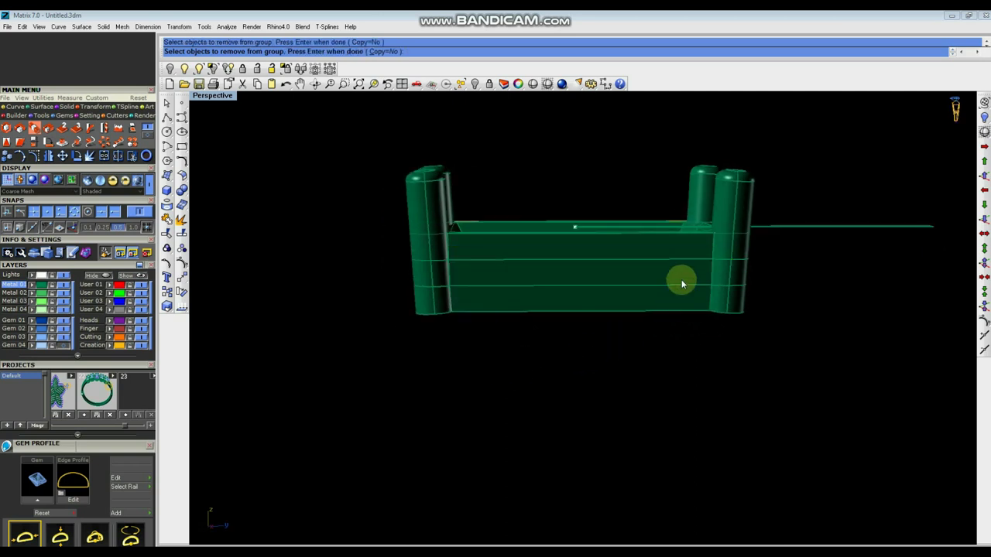
left_click(728, 281)
right_click(778, 307)
Hide the grouped upper and lower bezel and prong parts, keeping the middle band and the strip in view
right_click_drag(778, 307, 733, 214)
left_click(740, 205)
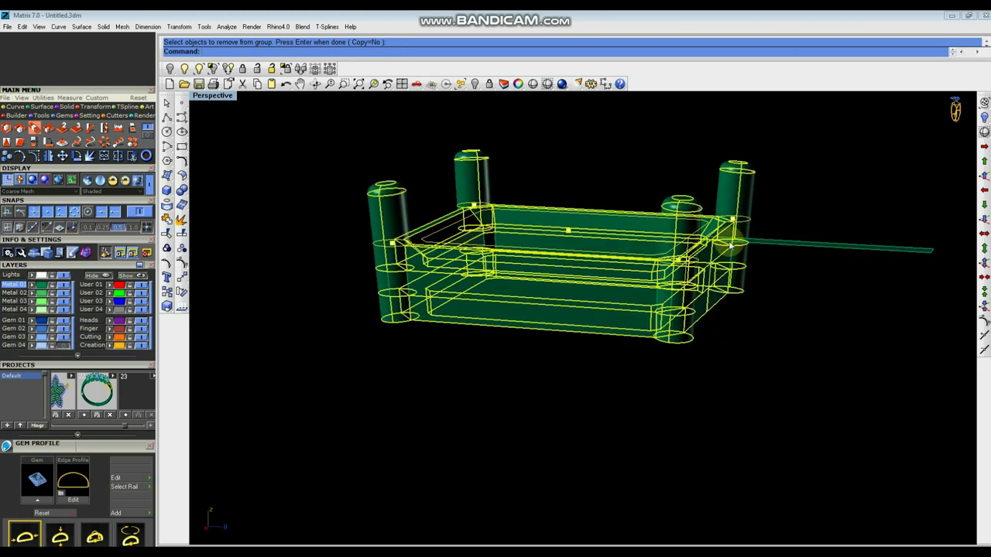
key("ctrl+h")
Extrude the narrow strip surface straight down as a solid block deeper than the middle band
right_click_drag(509, 346, 455, 319)
right_click_drag(524, 225, 659, 361)
scroll(692, 249, "up", 3)
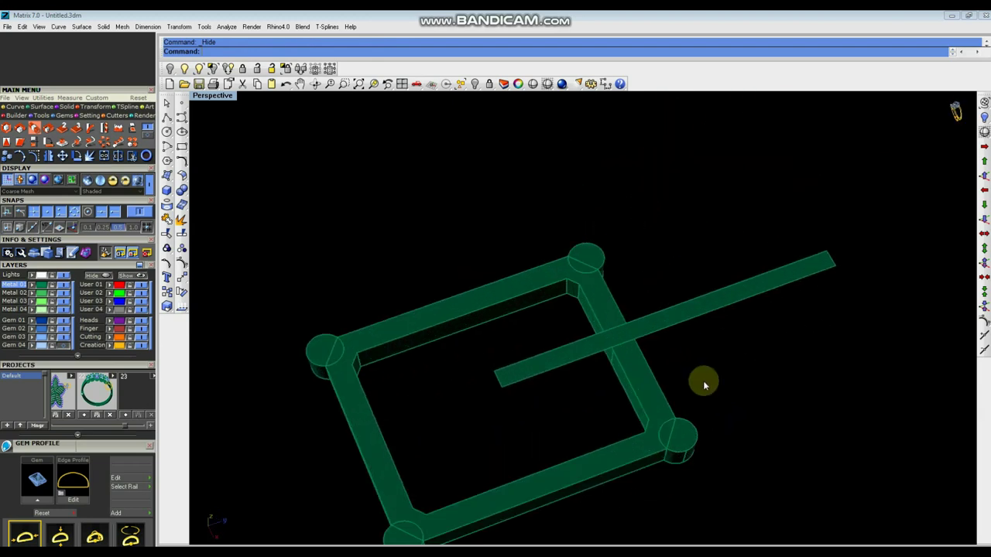
left_click(710, 298)
right_click_drag(733, 395, 640, 297)
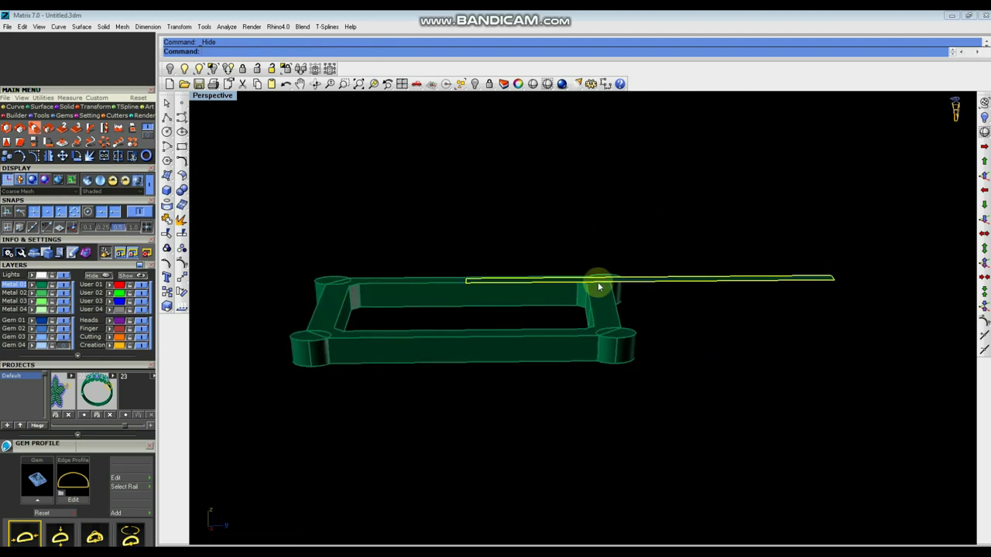
left_click(166, 190)
left_click(258, 219)
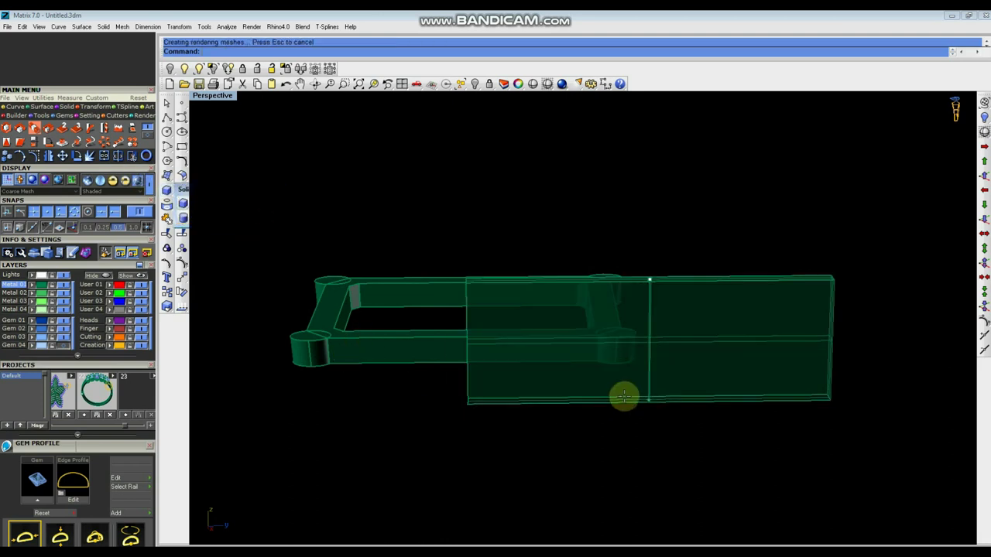
left_click(657, 411)
In the Top view, shorten the block's inner end with Scale1D, using its outer end corner as origin
right_click_drag(655, 405, 676, 295)
key("ctrl+F1")
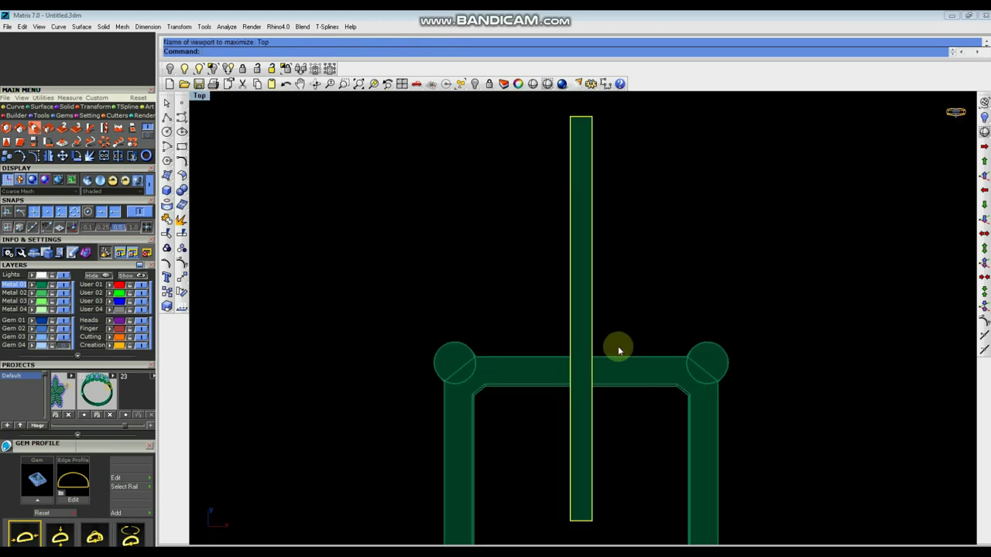
type("1d")
key("Return")
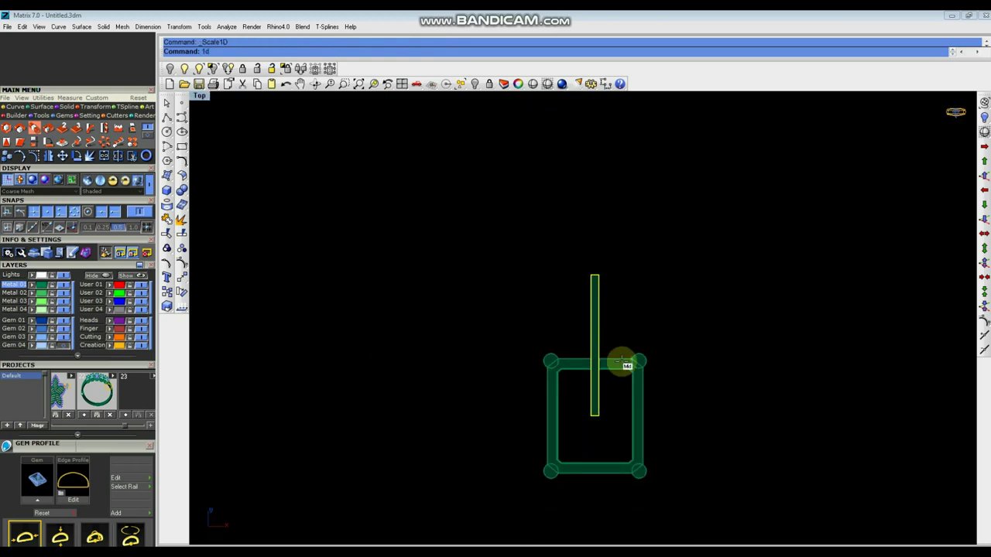
scroll(605, 299, "up", 6)
left_click(592, 249)
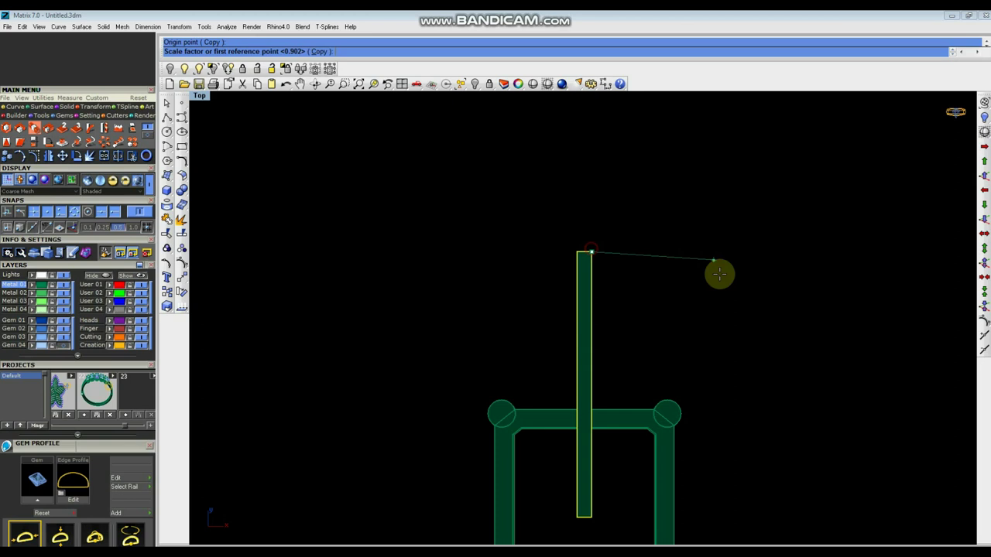
left_click(591, 516)
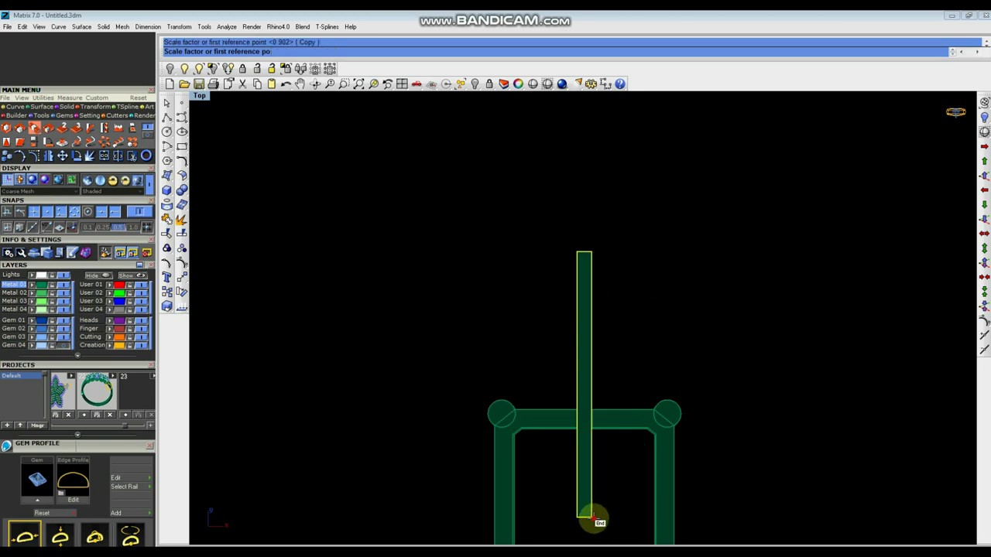
left_click(592, 454)
Shorten the block's outer end with Scale1D from its inner end corner, leaving it slightly beyond the band's wall
right_click(592, 455)
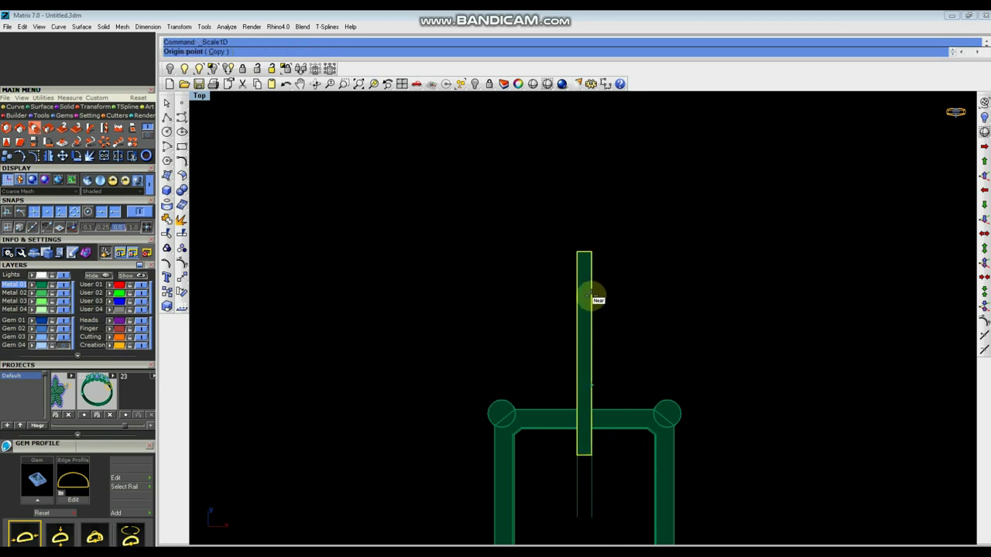
left_click(591, 455)
left_click(592, 252)
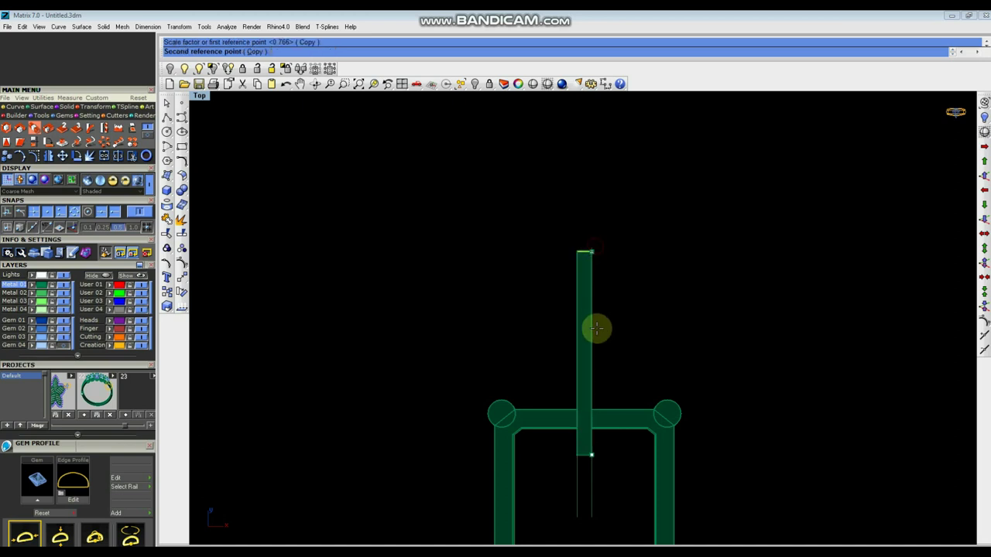
left_click(592, 386)
Delete the leftover original strip outline around the shortened block
right_click_drag(659, 395, 651, 373)
left_click_drag(612, 293, 532, 347)
key("Delete")
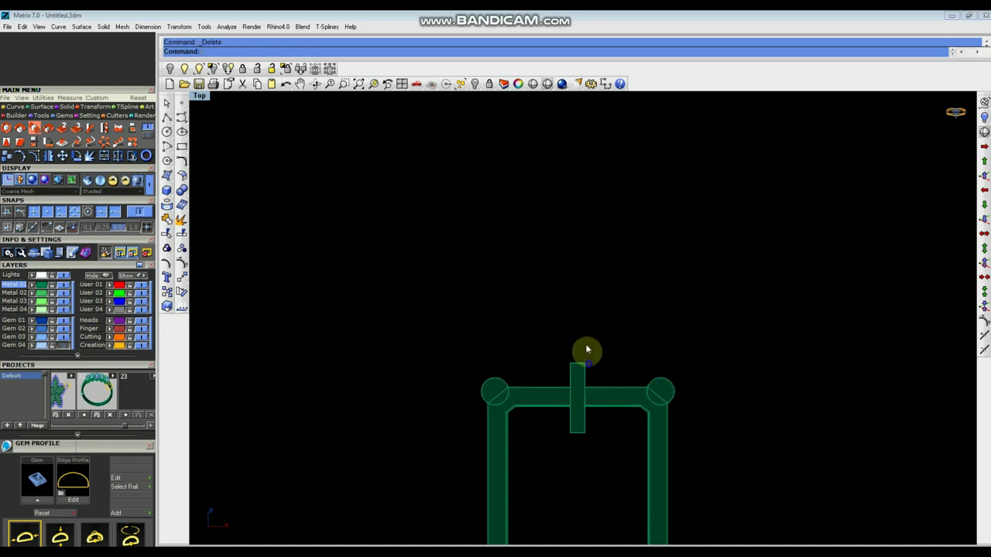
Select the four round prong segments at the corners of the middle band
right_click_drag(588, 378, 575, 232)
scroll(584, 313, "down", 6)
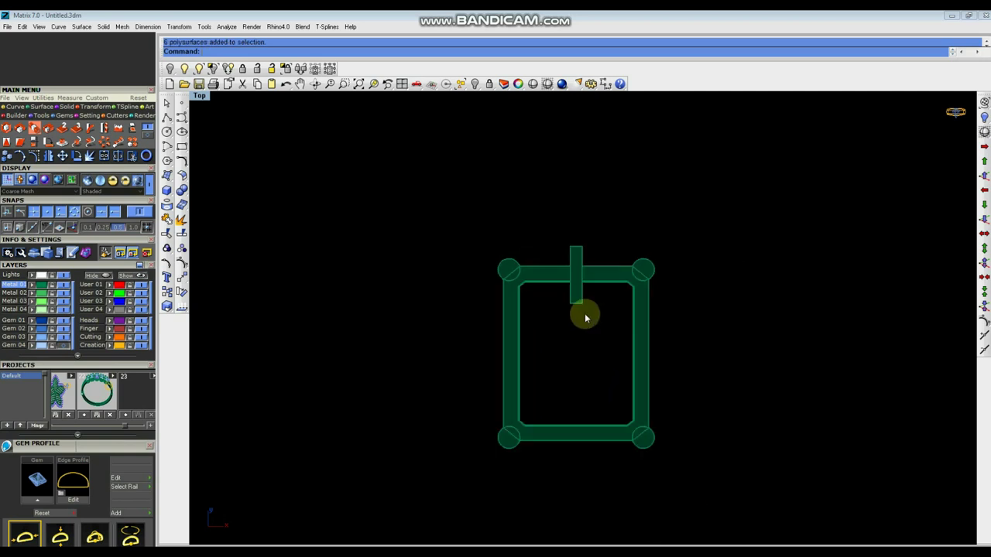
right_click_drag(584, 307, 573, 301)
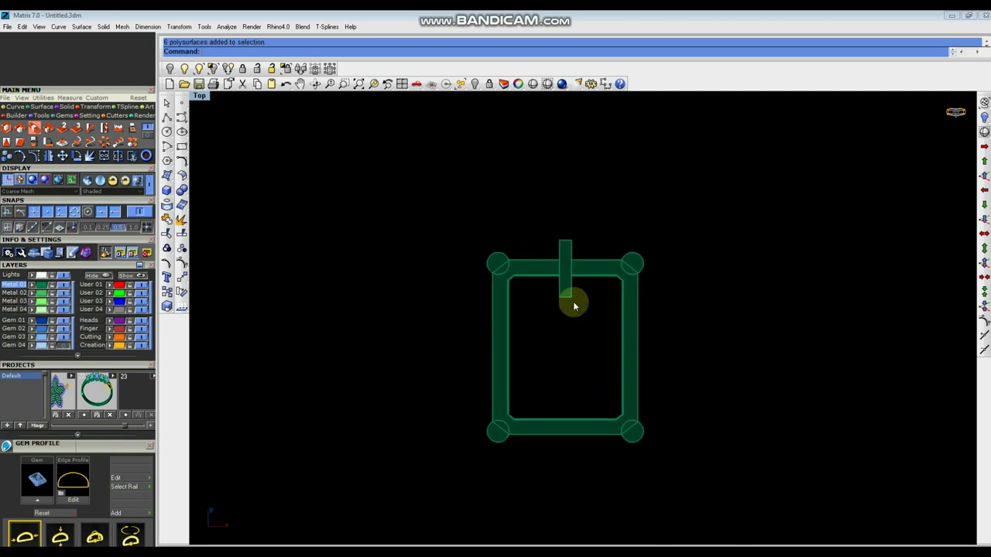
scroll(566, 280, "up", 8)
left_click(566, 296)
scroll(544, 265, "down", 3)
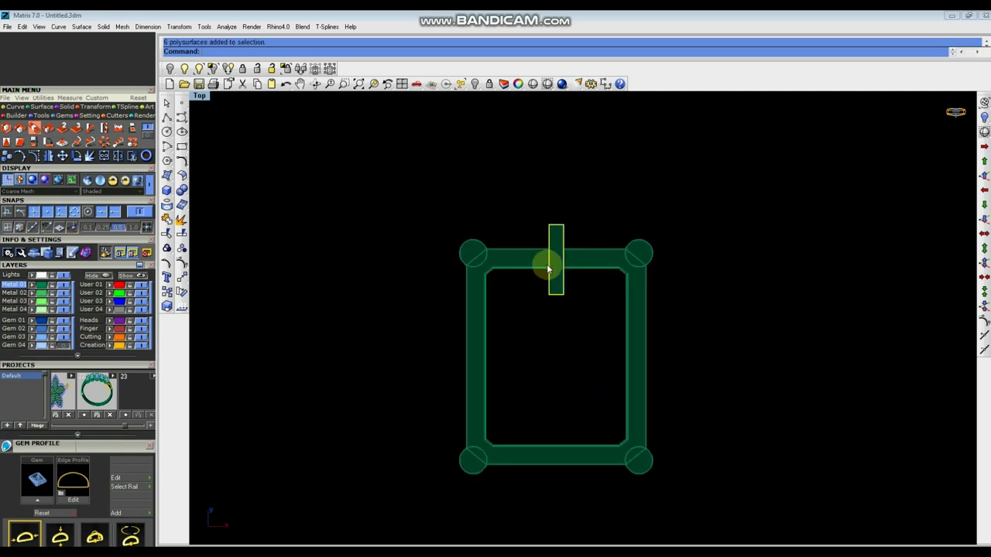
left_click(516, 305)
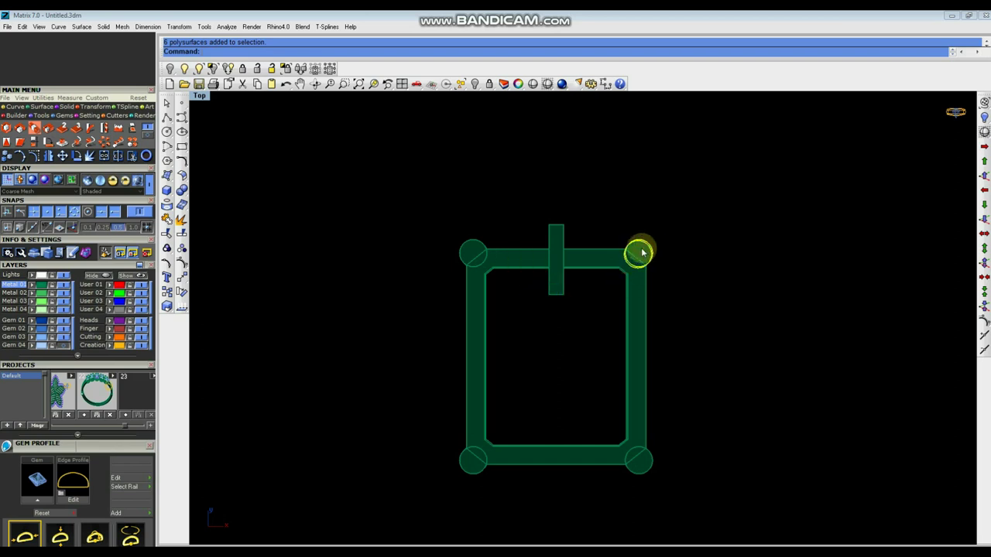
left_click(472, 254, "shift")
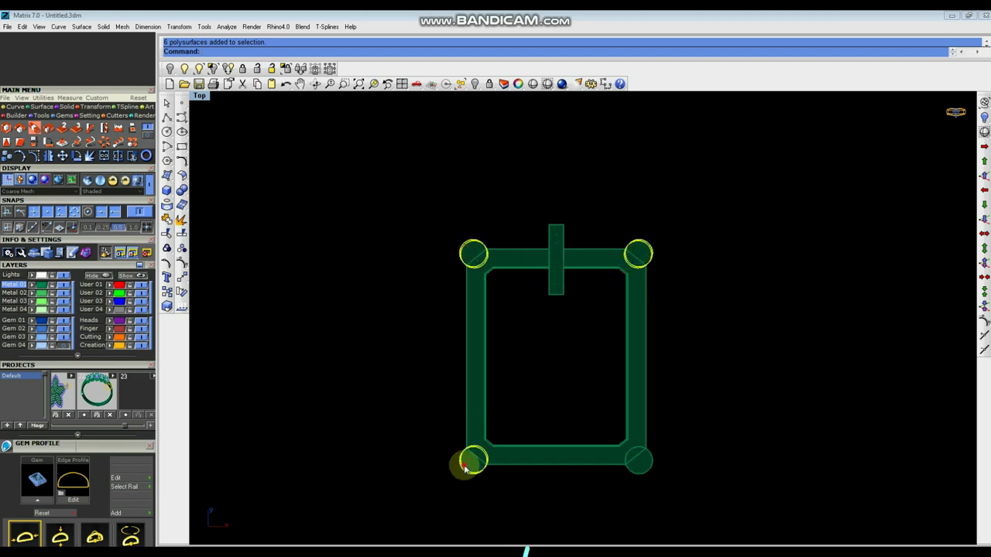
left_click(641, 467, "shift")
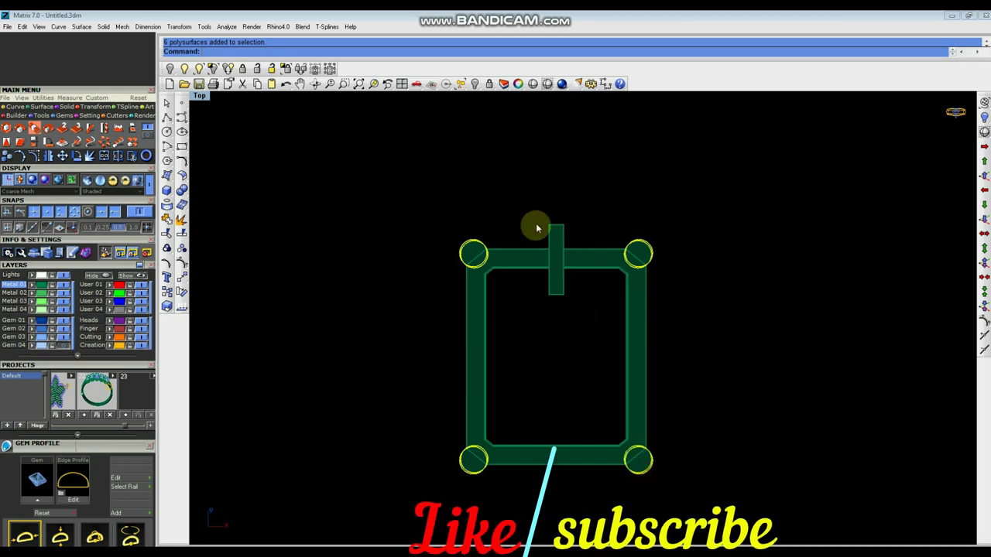